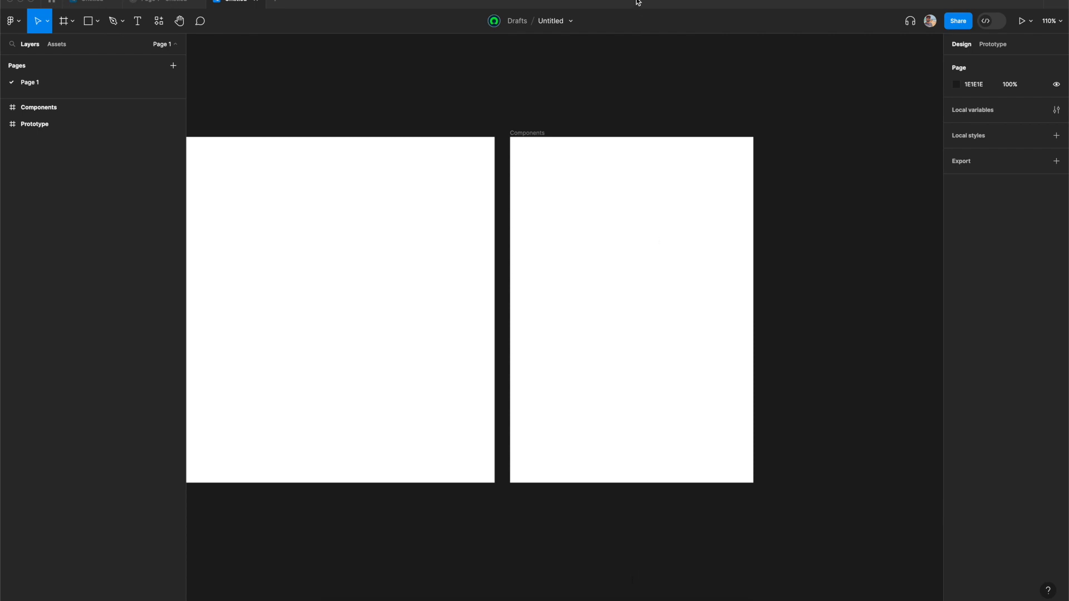
- Draw a 100×100 rectangle and an ellipse below it inside the Components frame
{"action": "left_click", "coordinate": [88, 21]}
{"action": "left_click", "coordinate": [571, 221]}
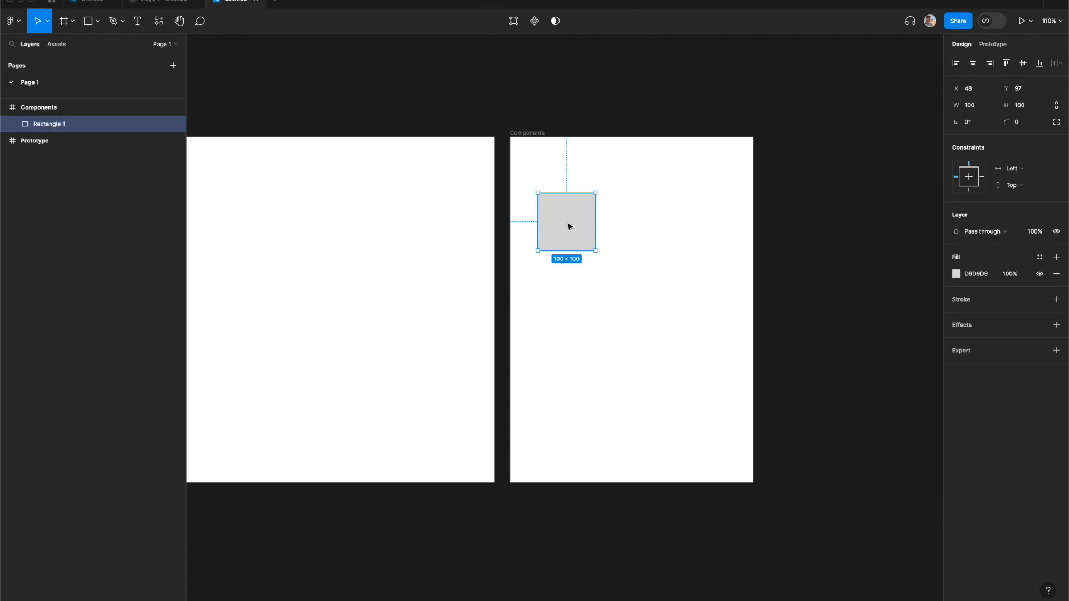
{"action": "left_click", "coordinate": [98, 21]}
{"action": "left_click", "coordinate": [78, 84]}
{"action": "left_click", "coordinate": [575, 301]}
- Add a triangle polygon and a star beside them to complete a two-by-two grid of shapes
{"action": "left_click", "coordinate": [97, 21]}
{"action": "left_click", "coordinate": [83, 96]}
{"action": "left_click", "coordinate": [654, 218]}
{"action": "left_click", "coordinate": [97, 21]}
{"action": "left_click", "coordinate": [71, 110]}
{"action": "left_click", "coordinate": [653, 300]}
{"action": "left_click", "coordinate": [99, 22]}
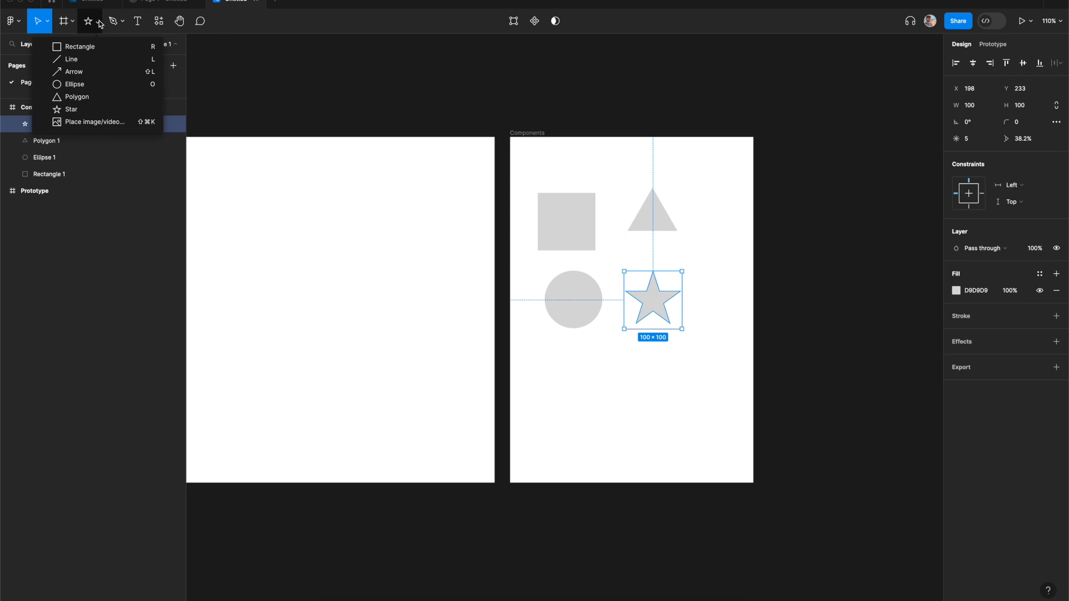
{"action": "left_click", "coordinate": [738, 243]}
{"action": "left_click", "coordinate": [712, 198]}
{"action": "left_click", "coordinate": [528, 133]}
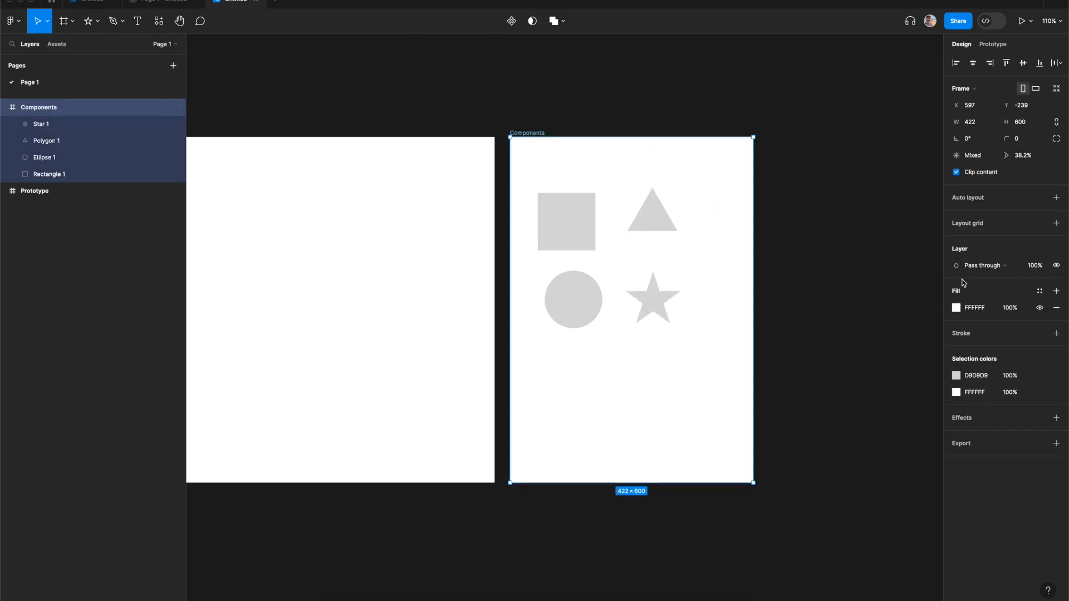
- Select all four shapes and resize them proportionally to 24 × 24
{"action": "left_click_drag", "start_coordinate": [538, 164], "coordinate": [680, 315]}
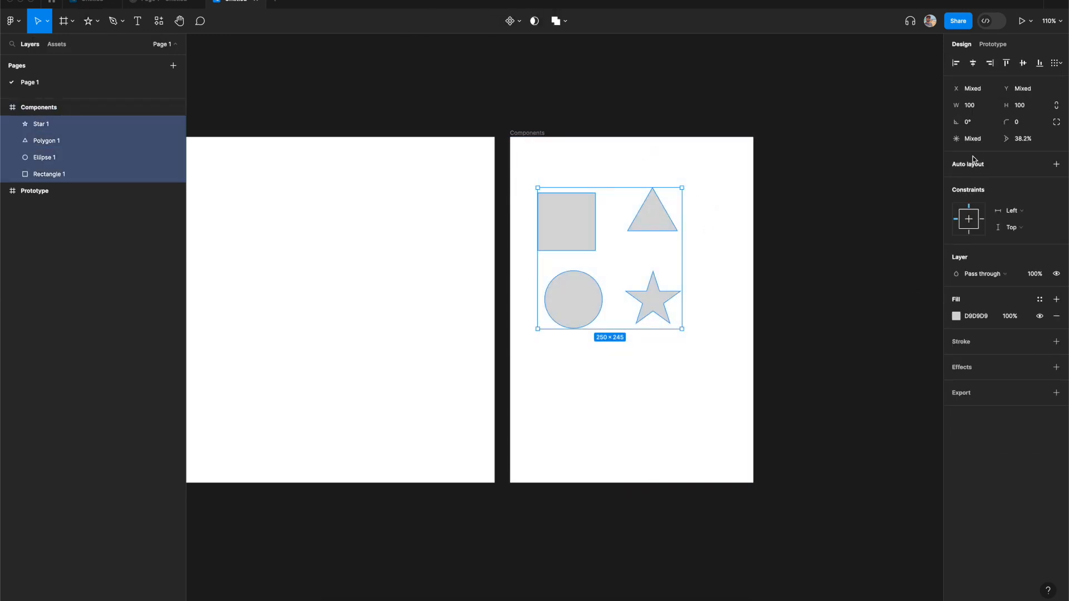
{"action": "left_click", "coordinate": [1057, 108]}
{"action": "left_click", "coordinate": [972, 105]}
{"action": "type", "text": "24"}
{"action": "key", "text": "Tab"}
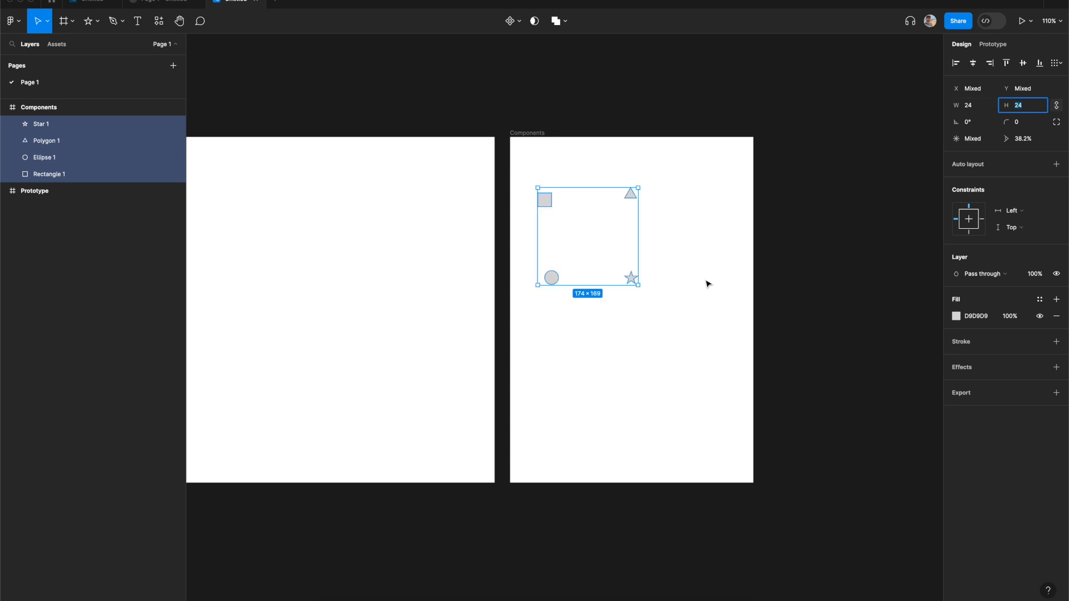
- Reselect the four shapes and set their fill to white FFFFFF
{"action": "left_click", "coordinate": [701, 282]}
{"action": "left_click_drag", "start_coordinate": [530, 170], "coordinate": [658, 341]}
{"action": "left_click", "coordinate": [957, 317]}
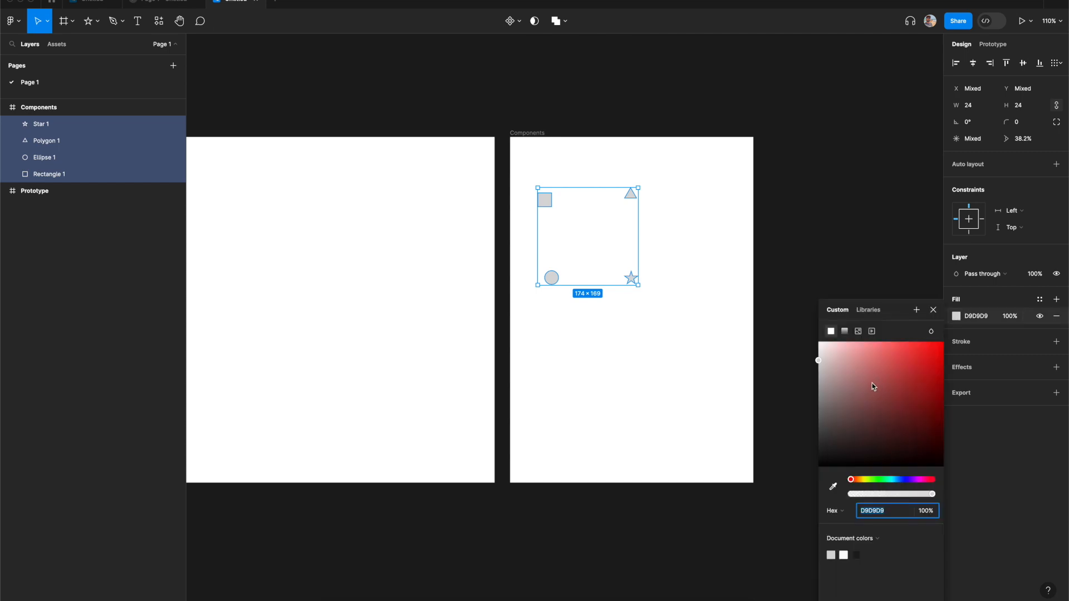
{"action": "left_click_drag", "start_coordinate": [872, 383], "coordinate": [776, 299]}
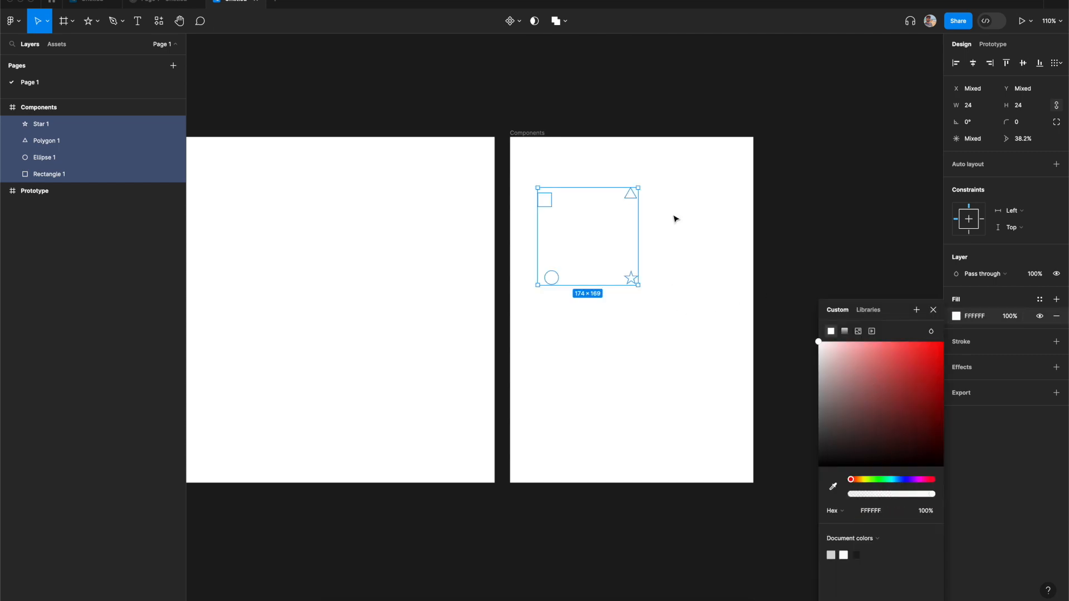
{"action": "left_click", "coordinate": [934, 311]}
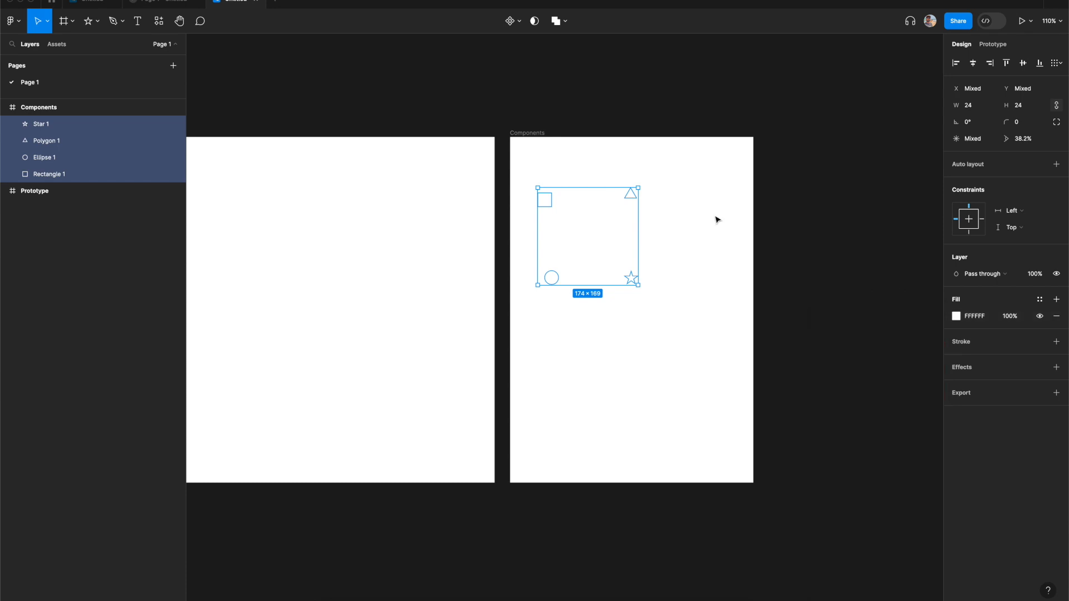
- Combine the four shapes into a component set
{"action": "key", "text": "super+alt+k"}
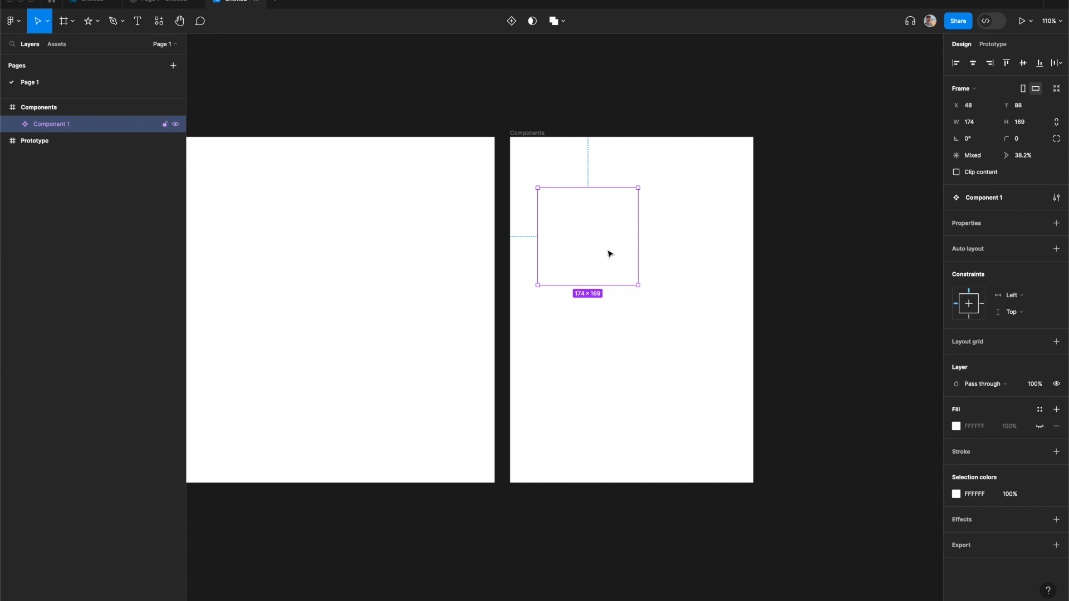
{"action": "key", "text": "super+z"}
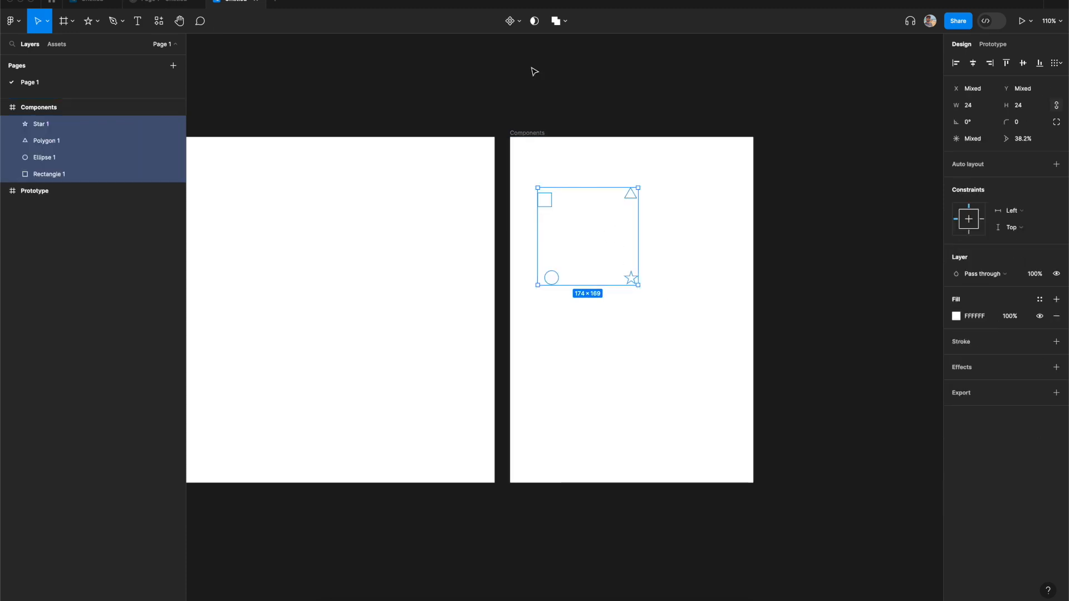
{"action": "left_click", "coordinate": [519, 20]}
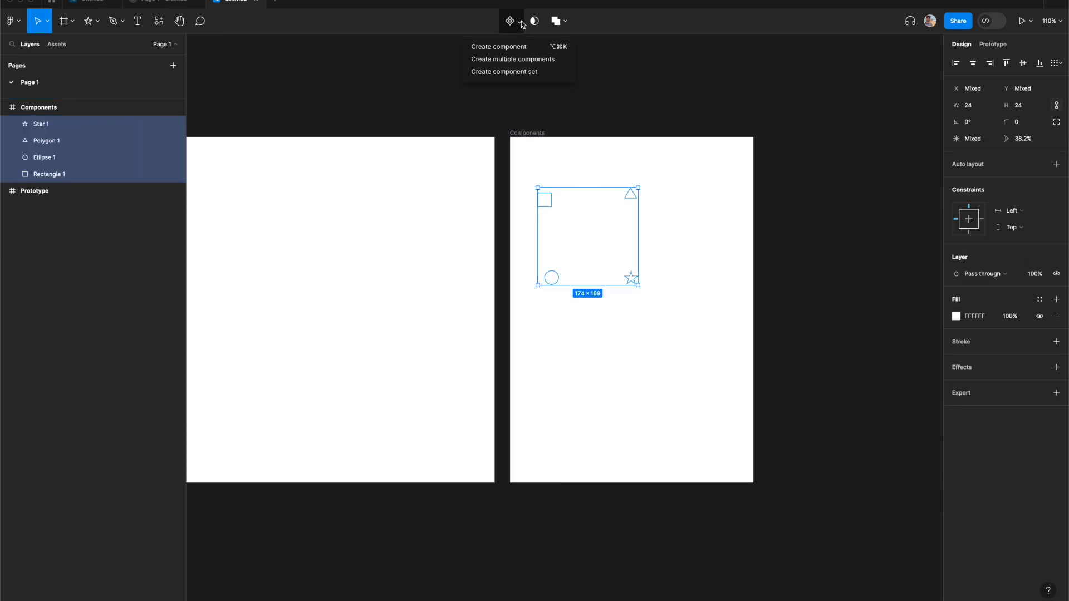
{"action": "left_click", "coordinate": [522, 71]}
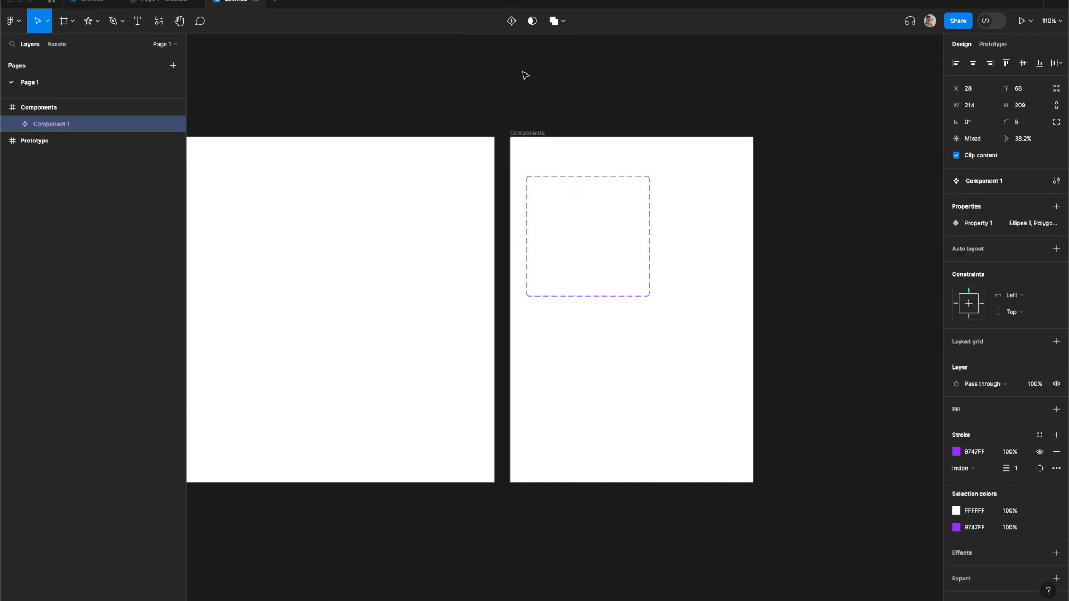
- Rename the component set to Icon
{"action": "double_click", "coordinate": [58, 124]}
{"action": "type", "text": "Icon"}
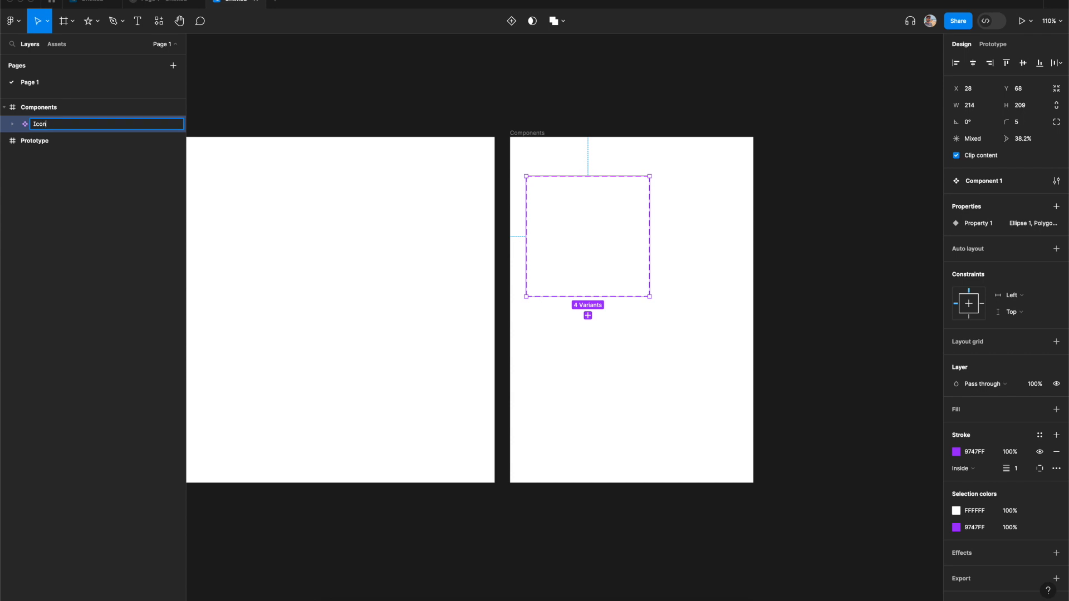
{"action": "key", "text": "Return"}
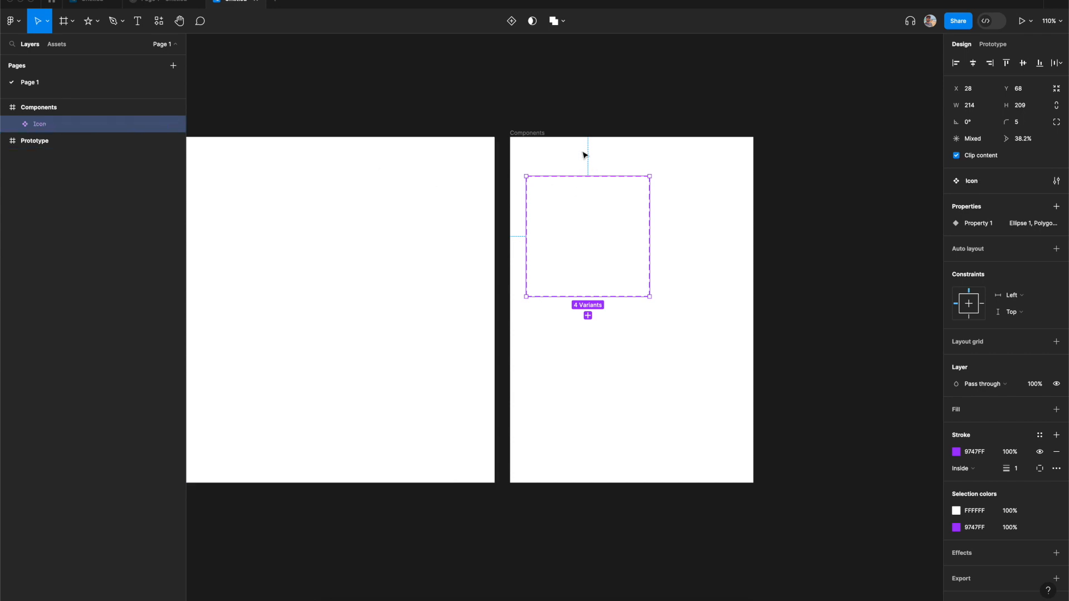
- Change the Components frame's fill to light grey CBCBCB
{"action": "left_click", "coordinate": [584, 115]}
{"action": "left_click", "coordinate": [524, 134]}
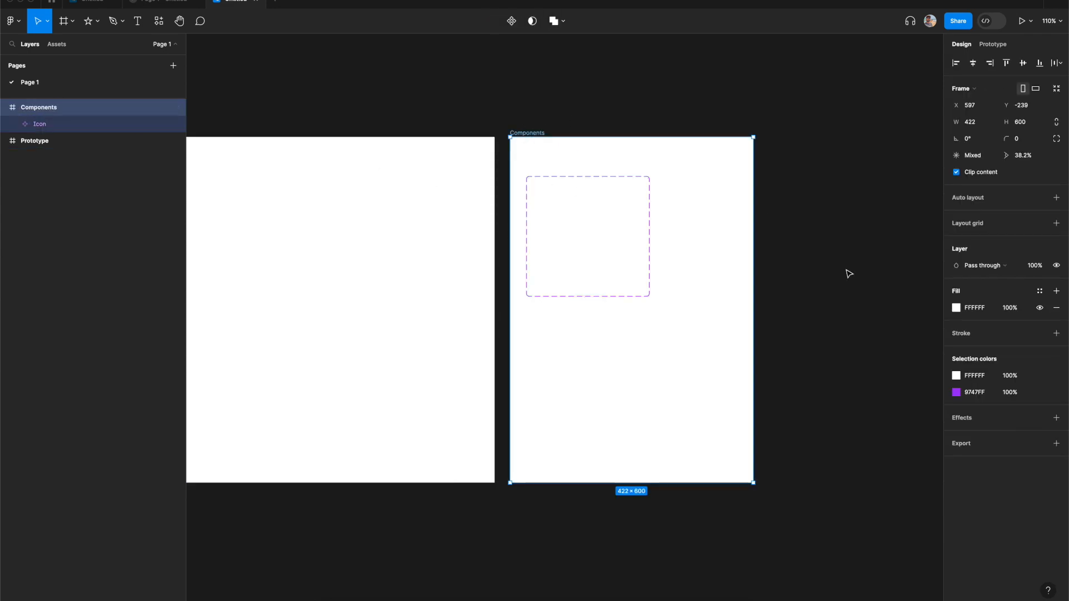
{"action": "left_click", "coordinate": [957, 308]}
{"action": "left_click_drag", "start_coordinate": [825, 355], "coordinate": [807, 372]}
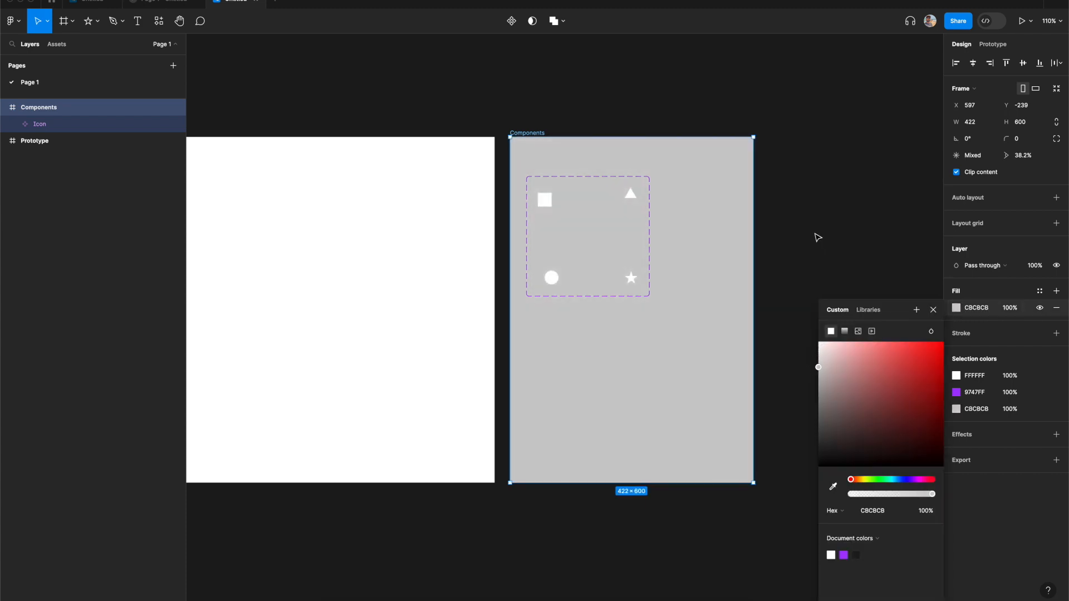
{"action": "left_click", "coordinate": [818, 236]}
- Stack the four icon variants in a vertical column at the left of the component set
{"action": "left_click", "coordinate": [550, 203]}
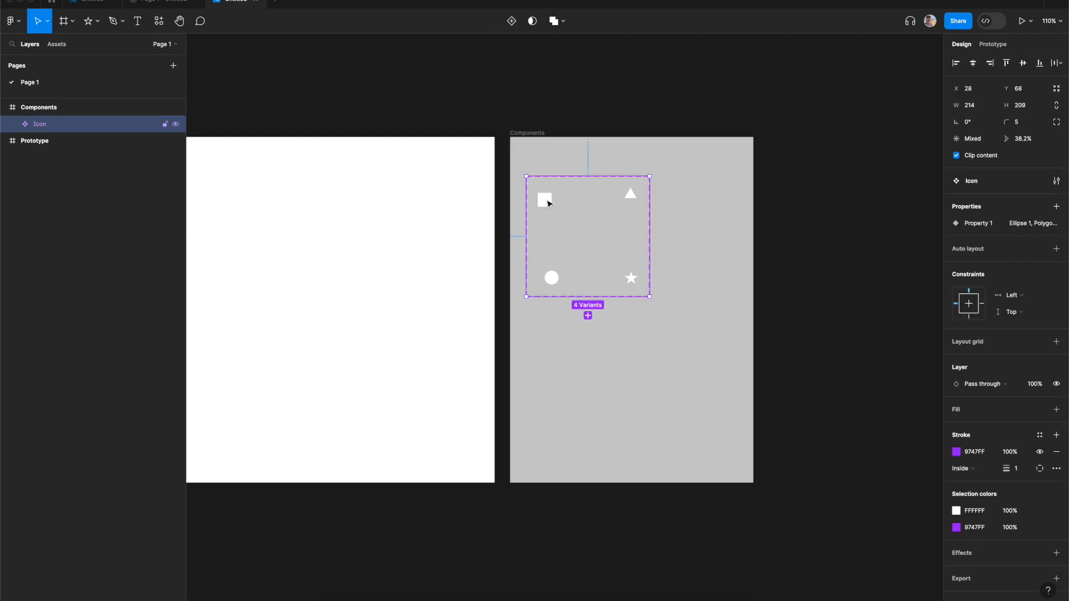
{"action": "left_click", "coordinate": [549, 204]}
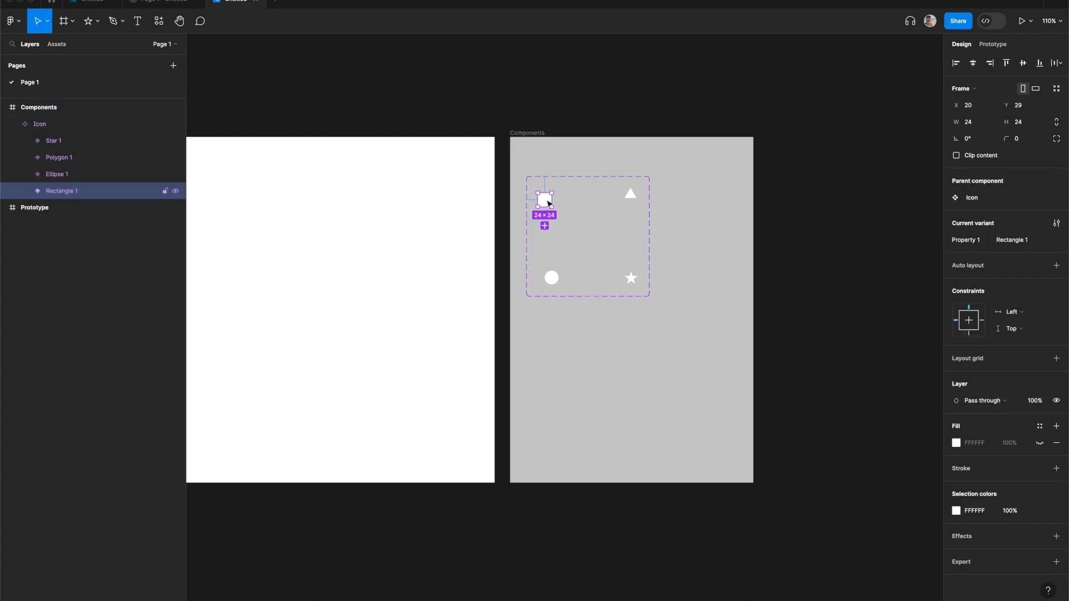
{"action": "left_click", "coordinate": [632, 197]}
{"action": "left_click_drag", "start_coordinate": [632, 197], "coordinate": [547, 227]}
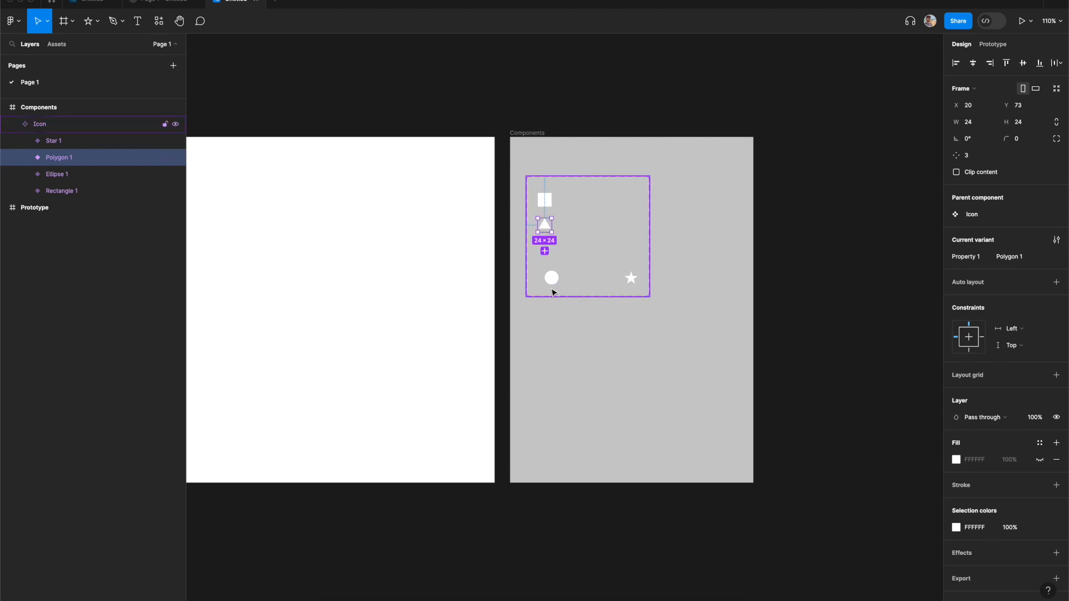
{"action": "left_click_drag", "start_coordinate": [552, 276], "coordinate": [543, 247]}
{"action": "left_click_drag", "start_coordinate": [625, 284], "coordinate": [543, 279]}
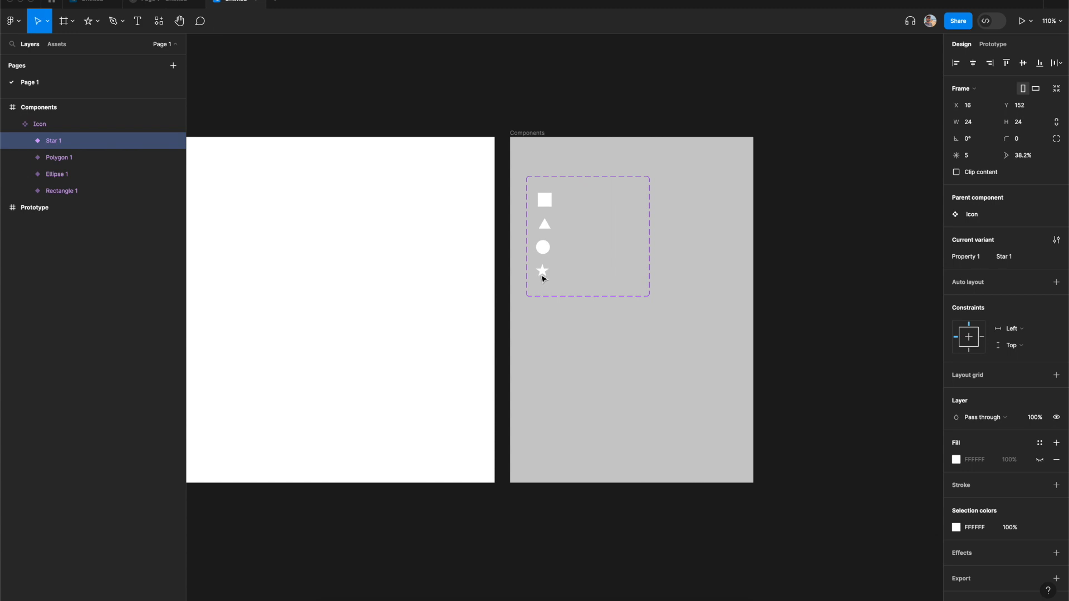
- Narrow the component set to about 71 px wide around the column of icons
{"action": "left_click", "coordinate": [645, 245]}
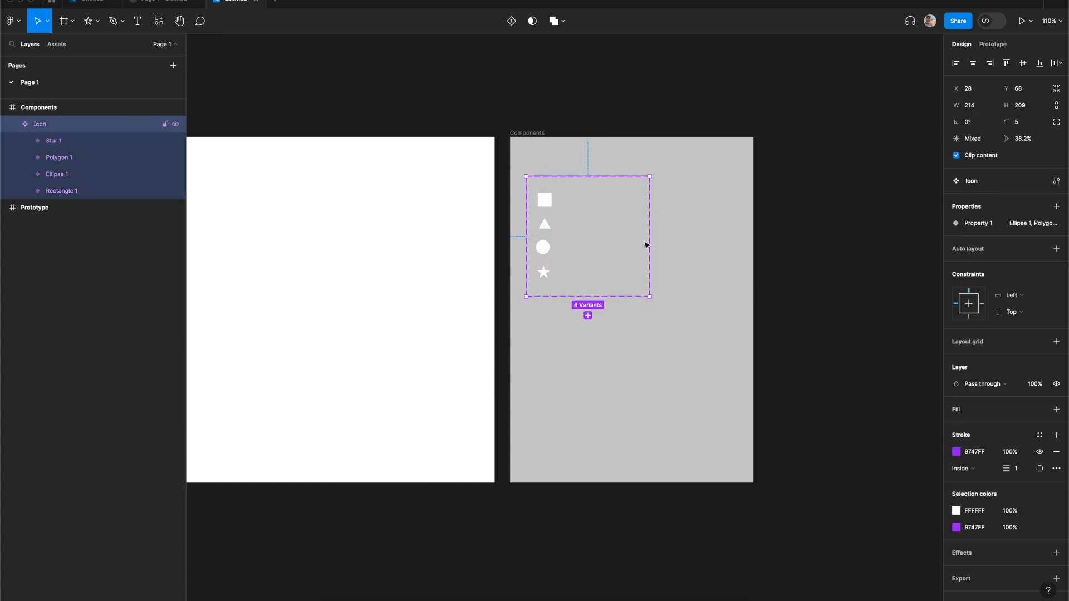
{"action": "left_click_drag", "start_coordinate": [649, 245], "coordinate": [568, 245]}
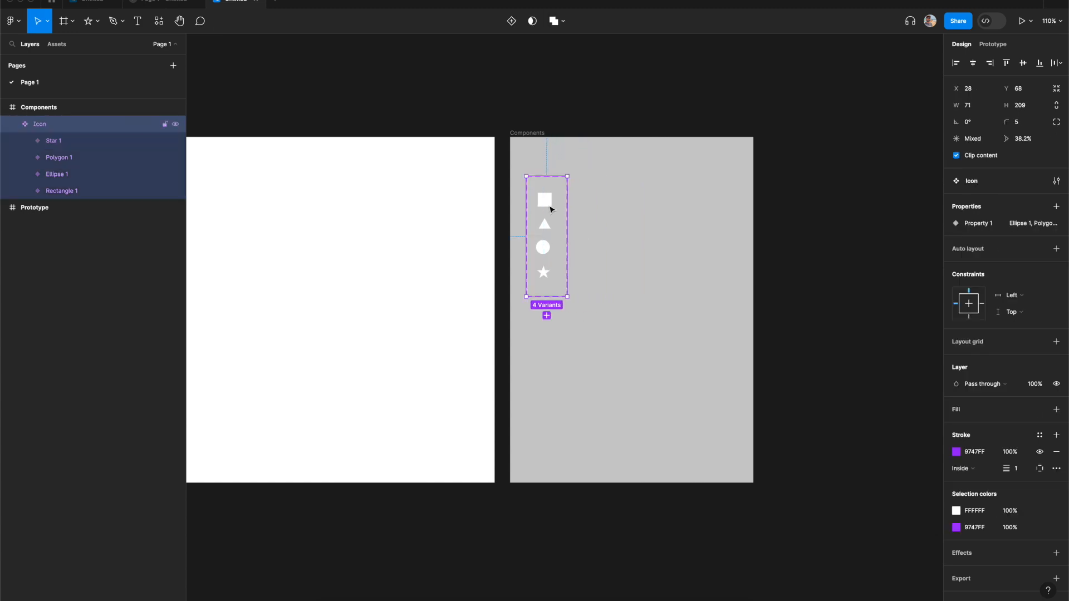
{"action": "left_click", "coordinate": [616, 215]}
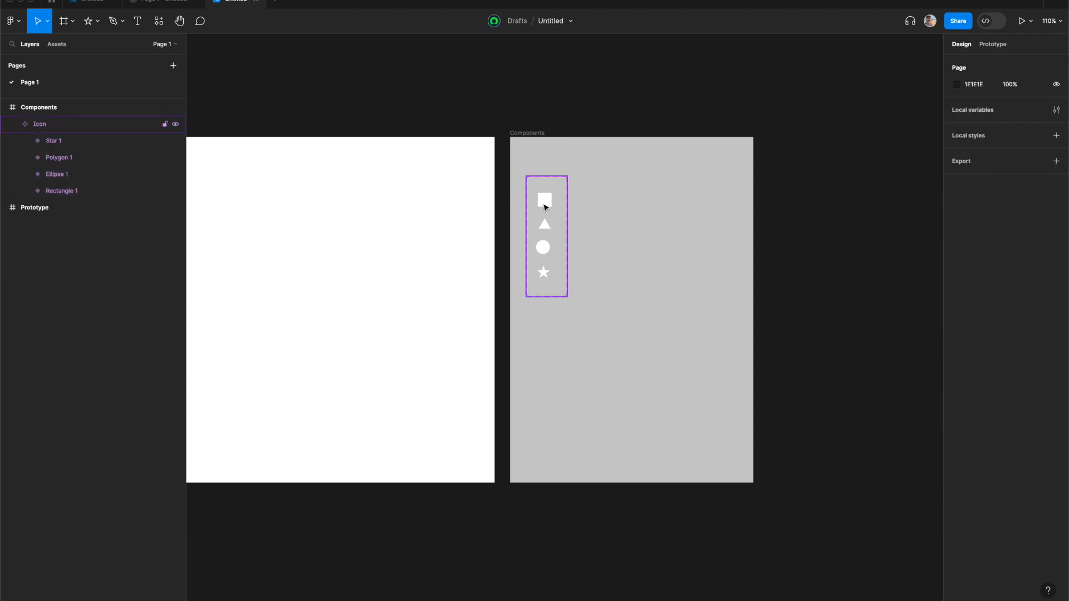
- Rename the variant property of the rectangle variant to name
{"action": "left_click", "coordinate": [545, 203]}
{"action": "double_click", "coordinate": [61, 192]}
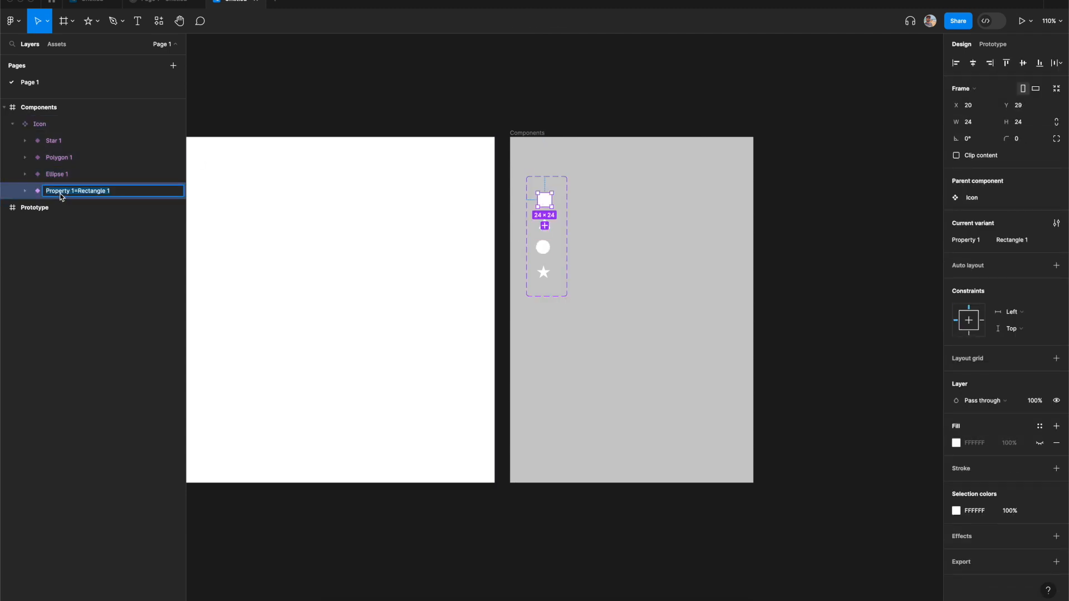
{"action": "double_click", "coordinate": [962, 243]}
{"action": "type", "text": "name"}
{"action": "key", "text": "Return"}
- Set the rectangle variant's name value to Rectangle
{"action": "double_click", "coordinate": [1035, 241]}
{"action": "key", "text": "BackSpace"}
{"action": "key", "text": "BackSpace"}
{"action": "key", "text": "Return"}
{"action": "key", "text": "Escape"}
- Set the triangle variant's name value to Polygon
{"action": "double_click", "coordinate": [547, 229]}
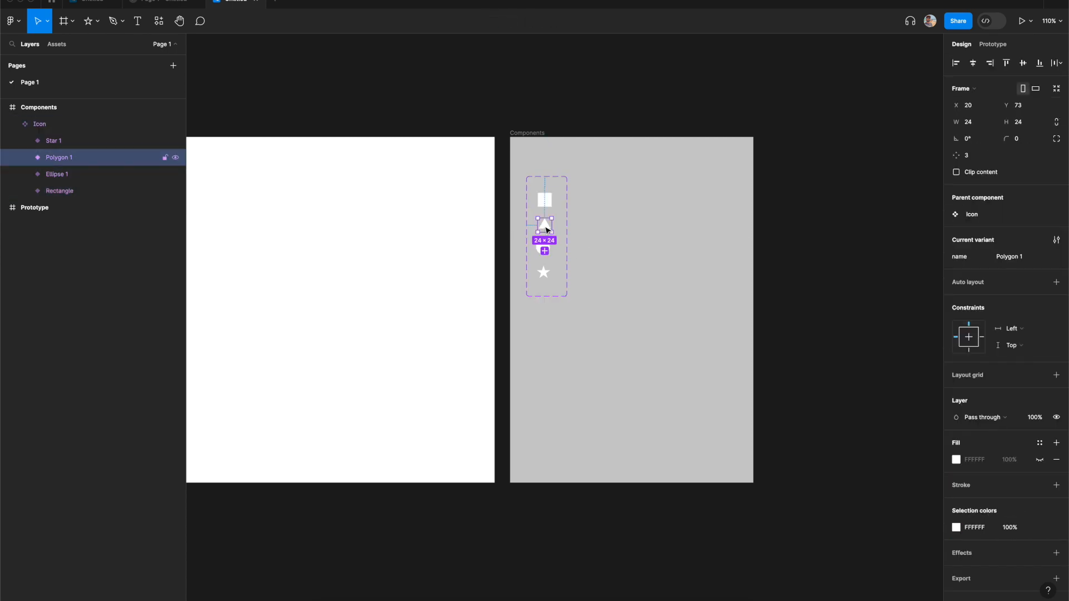
{"action": "double_click", "coordinate": [1036, 257]}
{"action": "key", "text": "BackSpace"}
{"action": "key", "text": "BackSpace"}
{"action": "key", "text": "Return"}
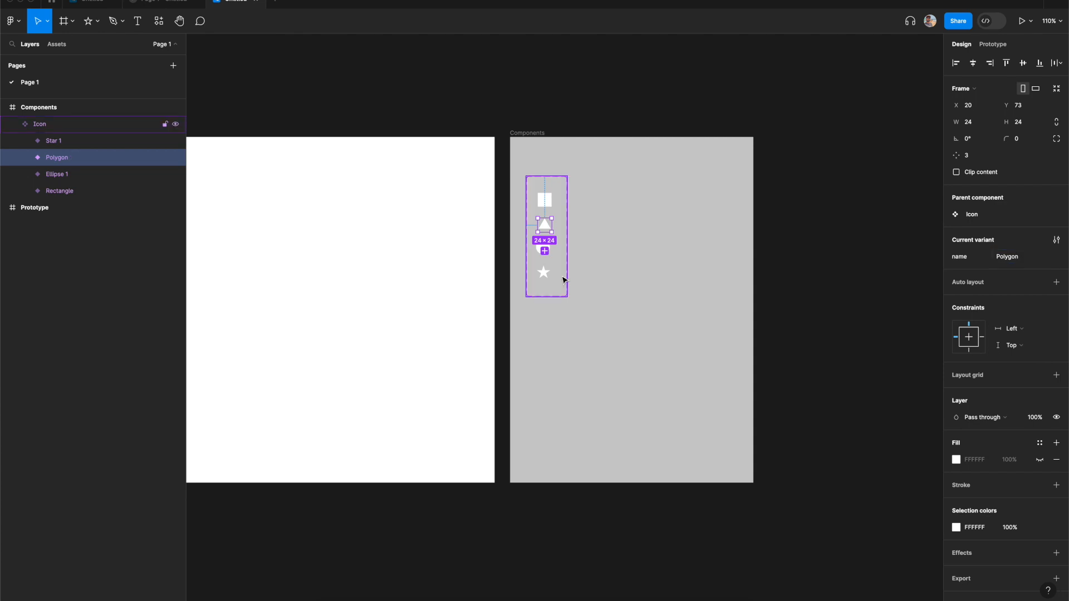
{"action": "key", "text": "Escape"}
- Set the circle variant's name value to Ellipse
{"action": "double_click", "coordinate": [543, 246]}
{"action": "double_click", "coordinate": [1024, 240]}
{"action": "key", "text": "BackSpace"}
{"action": "key", "text": "BackSpace"}
{"action": "key", "text": "Return"}
{"action": "key", "text": "Escape"}
- Set the star variant's name value to Star
{"action": "double_click", "coordinate": [544, 272]}
{"action": "double_click", "coordinate": [1029, 258]}
{"action": "key", "text": "BackSpace"}
{"action": "key", "text": "BackSpace"}
{"action": "key", "text": "Return"}
{"action": "key", "text": "Escape"}
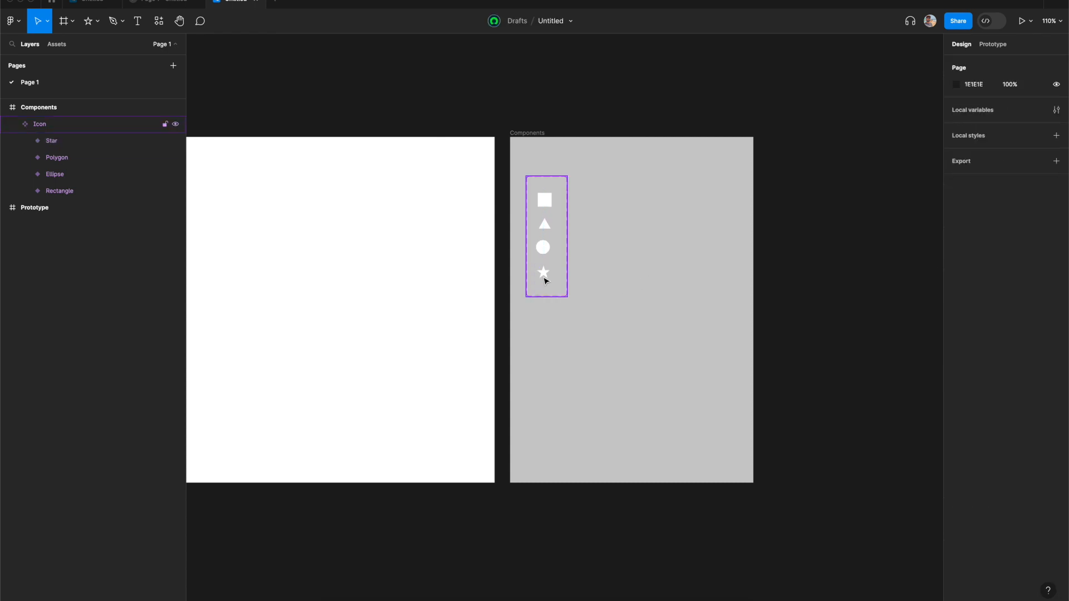
- Move the Icon component set slightly upward in the frame
{"action": "left_click_drag", "start_coordinate": [550, 181], "coordinate": [556, 162]}
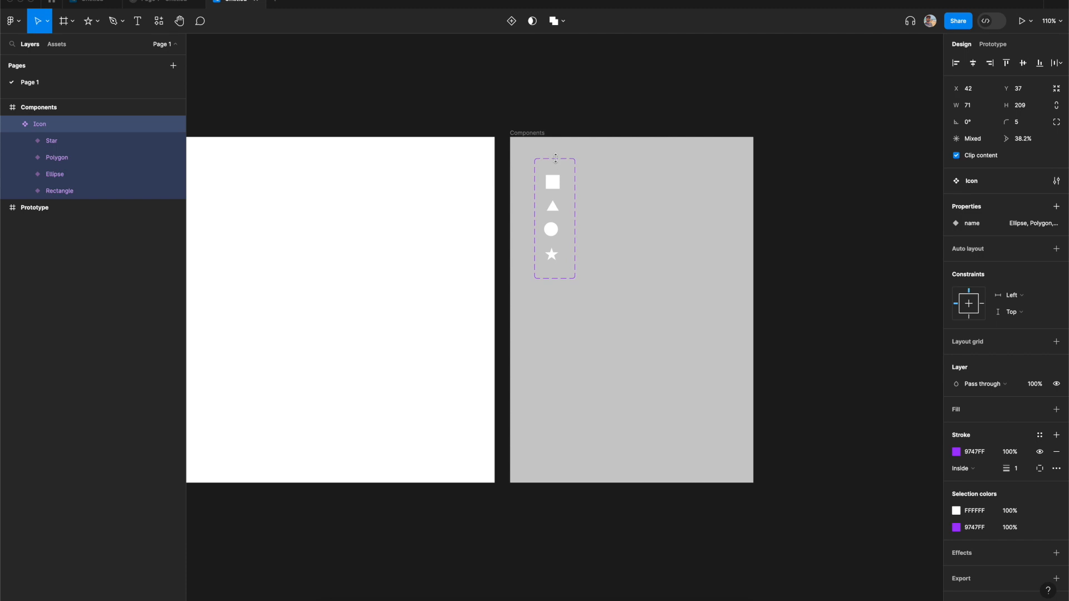
{"action": "left_click", "coordinate": [613, 117]}
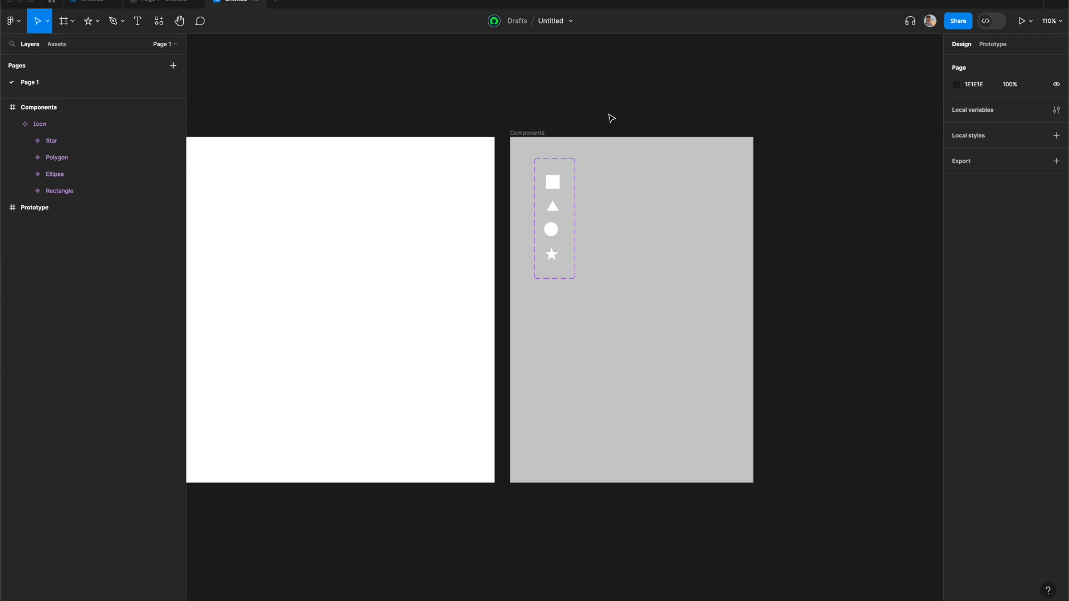
- Drag out an instance of the Rectangle icon variant below the component set
{"action": "left_click", "coordinate": [555, 185]}
{"action": "left_click", "coordinate": [555, 185]}
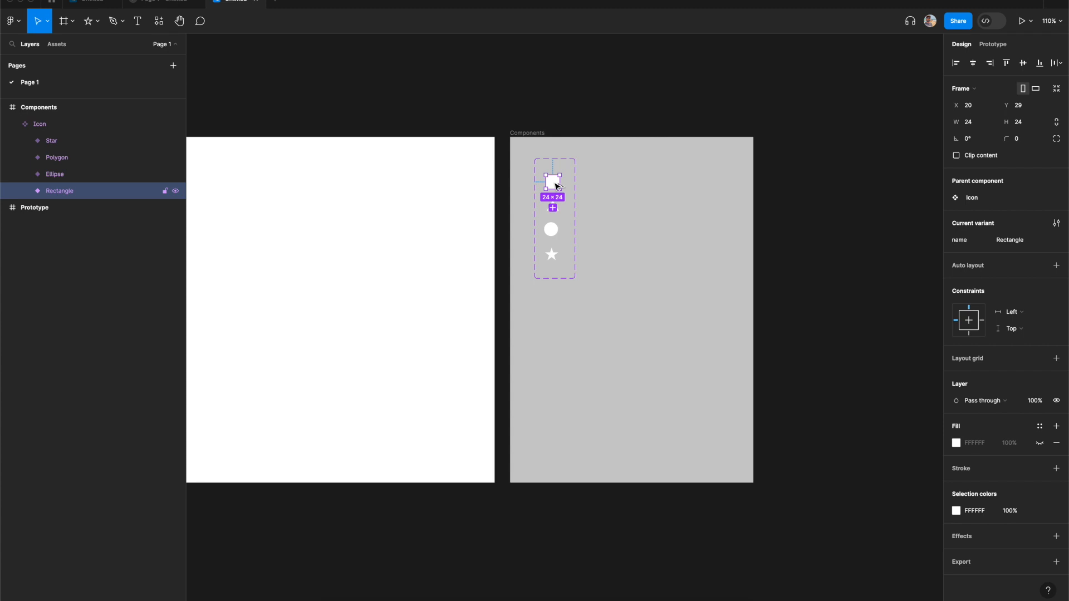
{"action": "left_click_drag", "start_coordinate": [557, 186], "coordinate": [561, 337]}
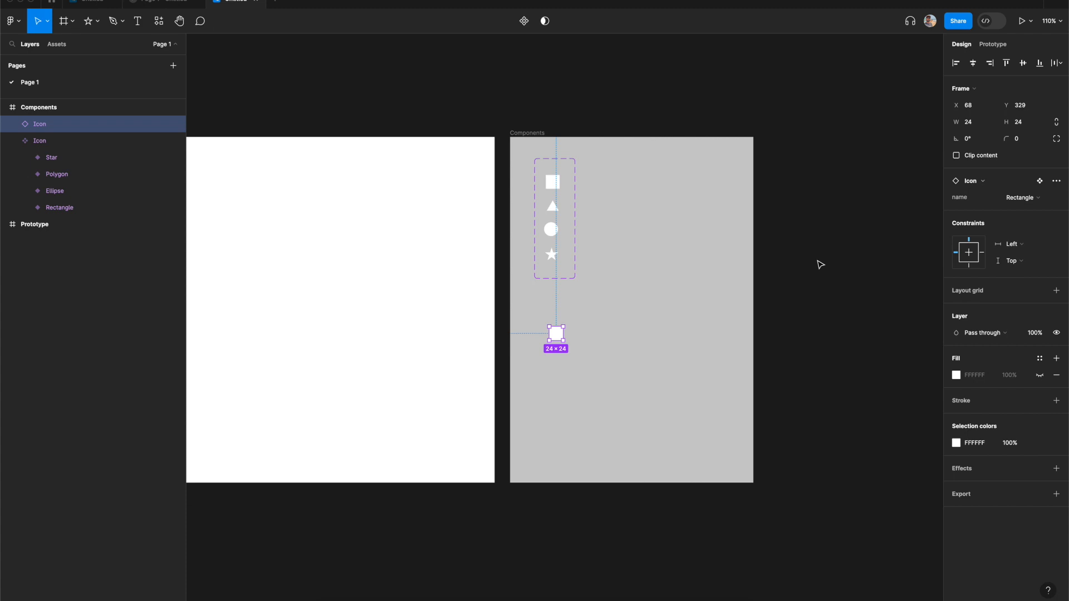
- Wrap the instance in an auto layout frame with 0 gap and 16 horizontal and vertical padding
{"action": "key", "text": "shift+a"}
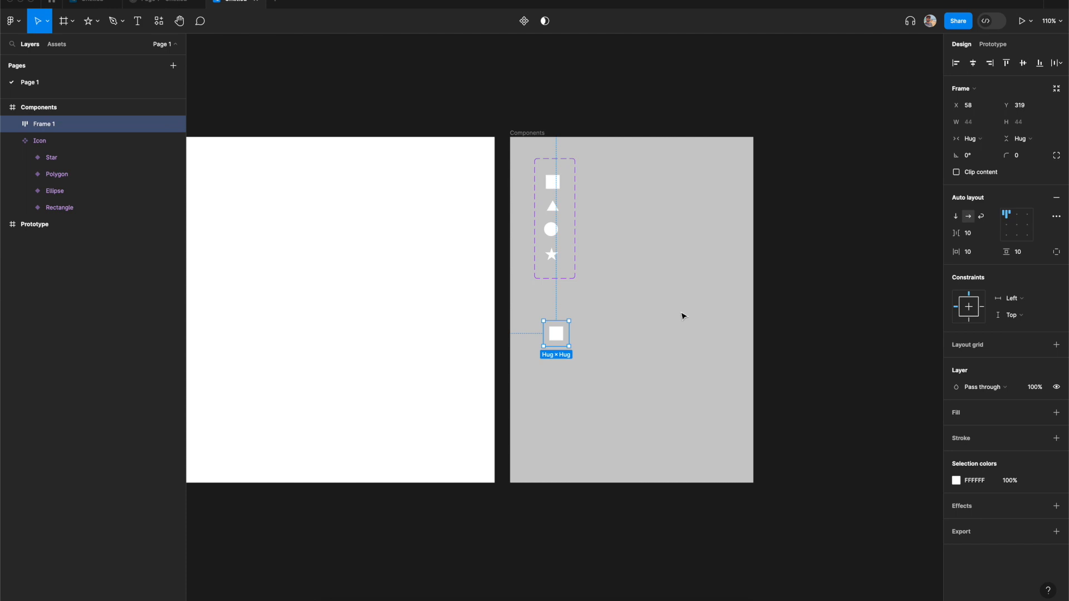
{"action": "left_click", "coordinate": [973, 234]}
{"action": "type", "text": "0"}
{"action": "key", "text": "Tab"}
{"action": "type", "text": "16"}
{"action": "key", "text": "Tab"}
{"action": "type", "text": "16"}
{"action": "key", "text": "Tab"}
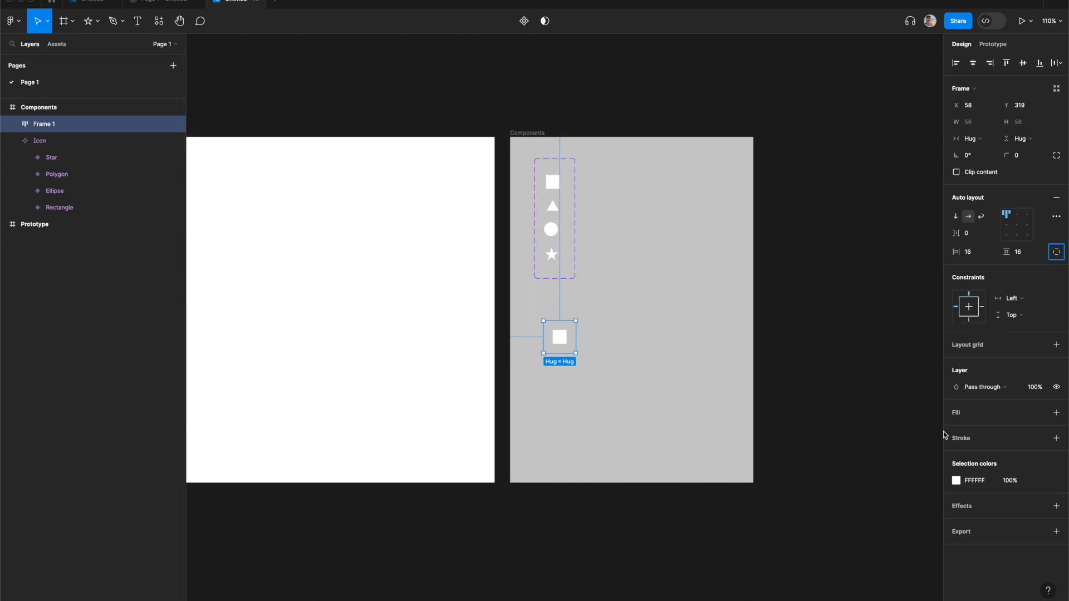
- Add a purple 9747FF fill to the auto layout frame
{"action": "left_click", "coordinate": [972, 415]}
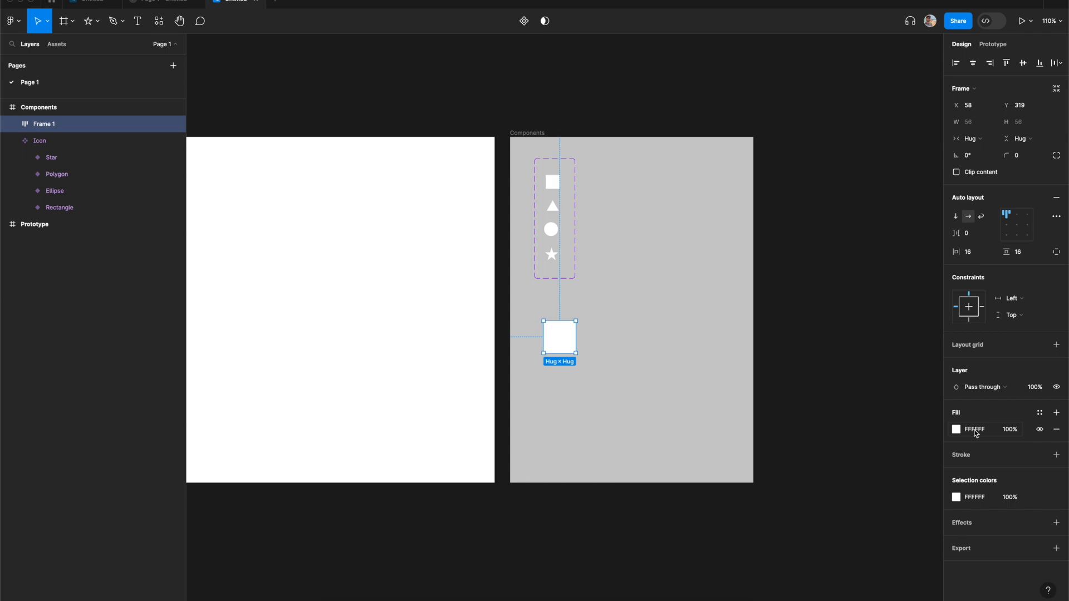
{"action": "left_click", "coordinate": [976, 433]}
{"action": "type", "text": "9747ff"}
{"action": "key", "text": "Return"}
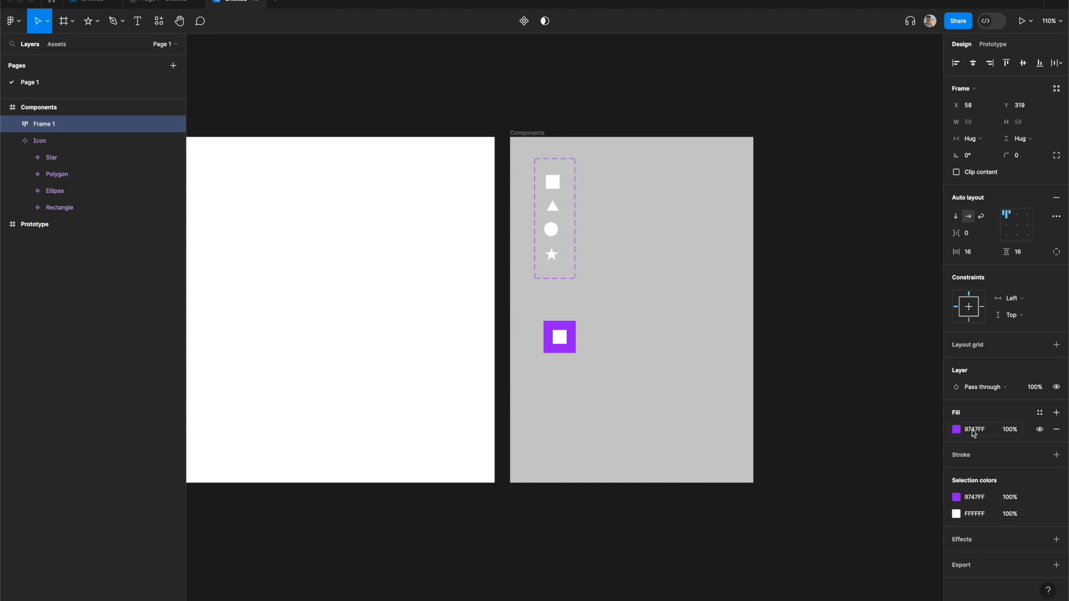
- Set the auto layout frame's corner radius to 8
{"action": "left_click", "coordinate": [1027, 160]}
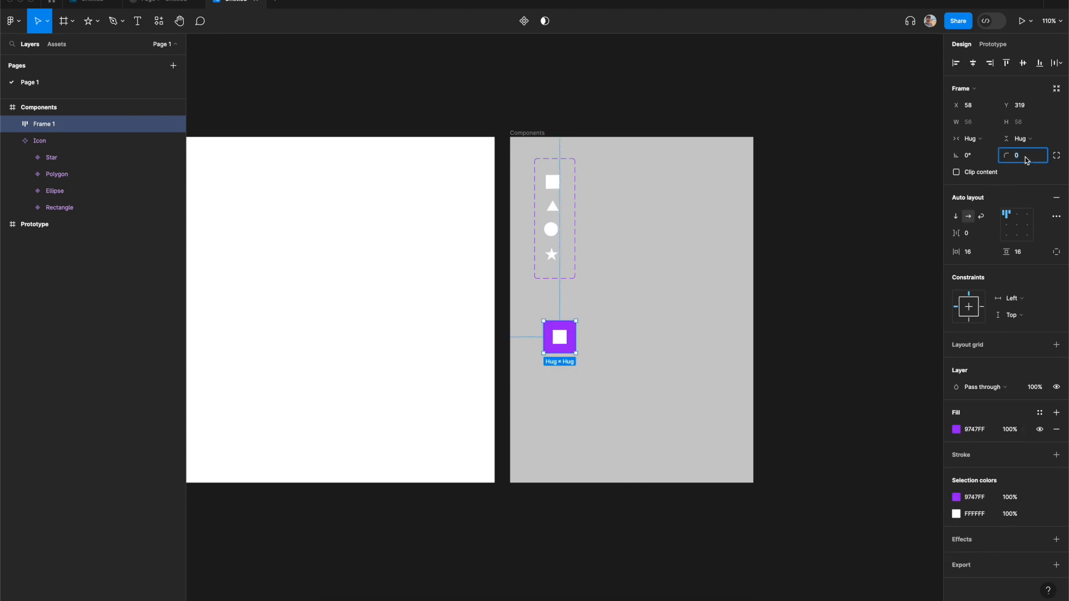
{"action": "type", "text": "4"}
{"action": "key", "text": "Tab"}
{"action": "left_click", "coordinate": [1028, 160]}
{"action": "type", "text": "8"}
{"action": "key", "text": "Tab"}
- Convert the frame into a component named Navigation item
{"action": "key", "text": "alt+super+k"}
{"action": "left_click", "coordinate": [635, 369]}
{"action": "left_click_drag", "start_coordinate": [564, 346], "coordinate": [576, 348]}
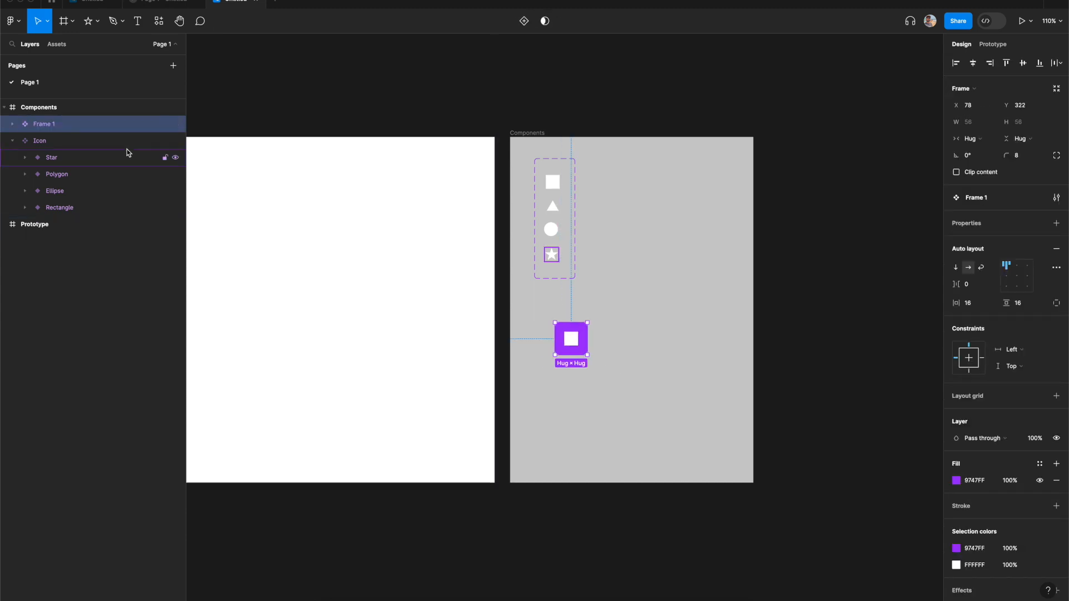
{"action": "double_click", "coordinate": [49, 125]}
{"action": "type", "text": "Na"}
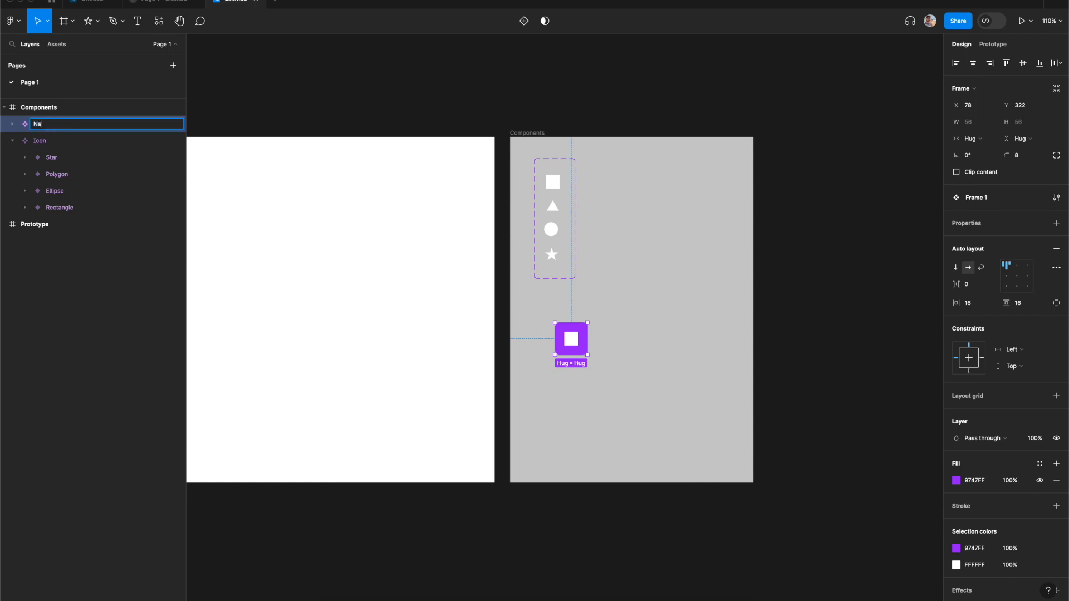
{"action": "type", "text": "vigation item"}
{"action": "key", "text": "Return"}
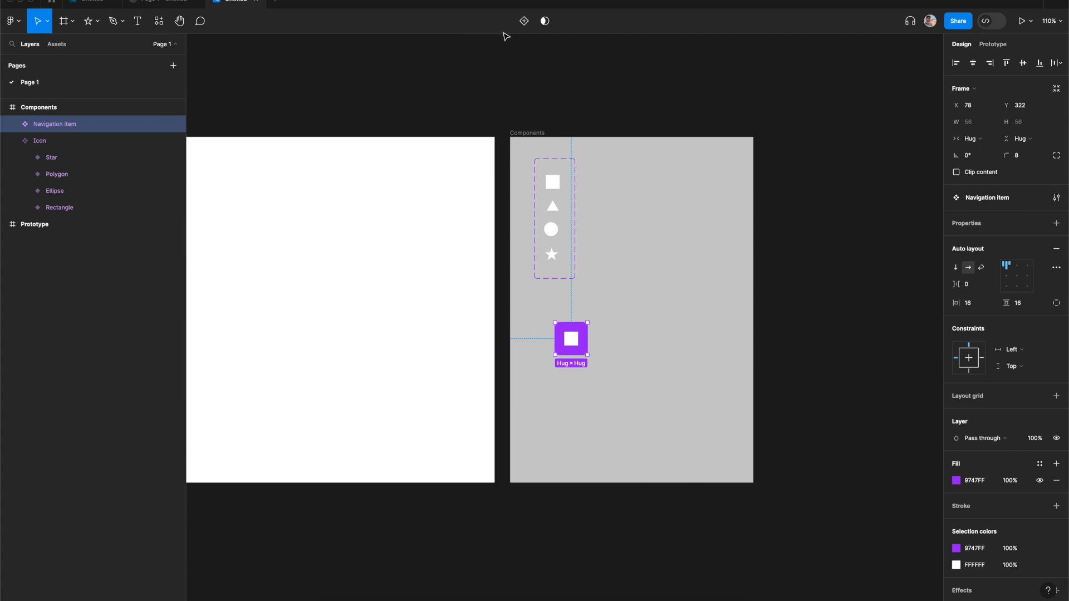
- Add a variant to the Navigation item component and rename its property to State
{"action": "left_click", "coordinate": [523, 21]}
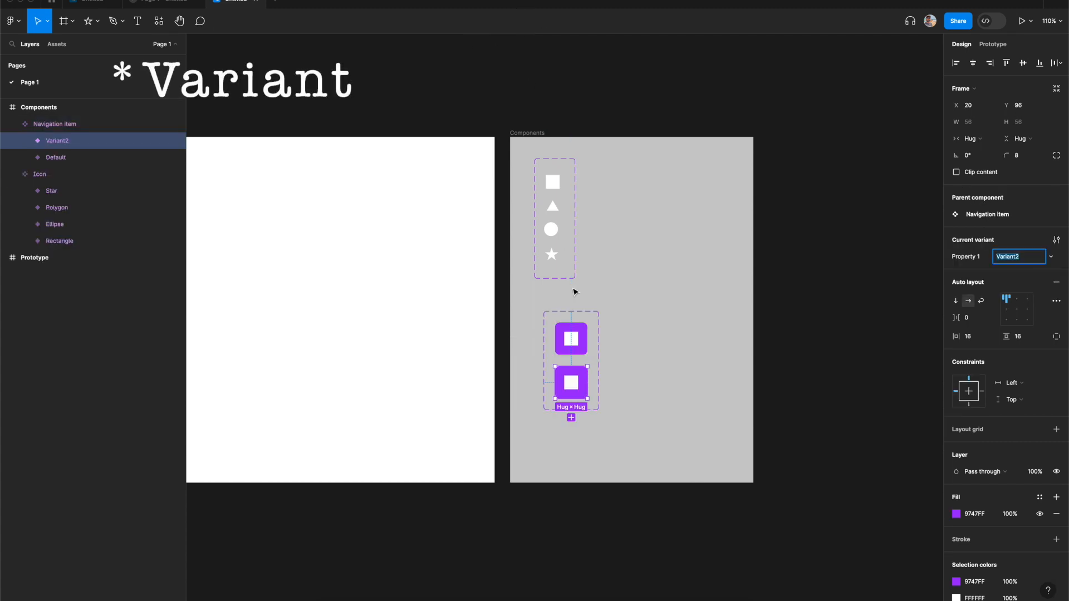
{"action": "left_click", "coordinate": [568, 342]}
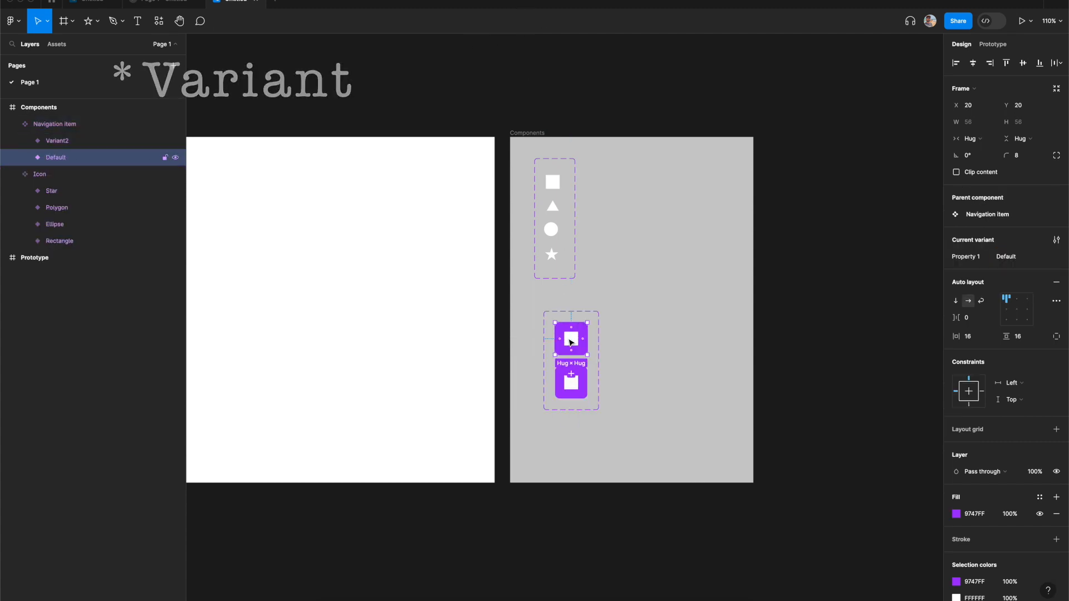
{"action": "double_click", "coordinate": [971, 257]}
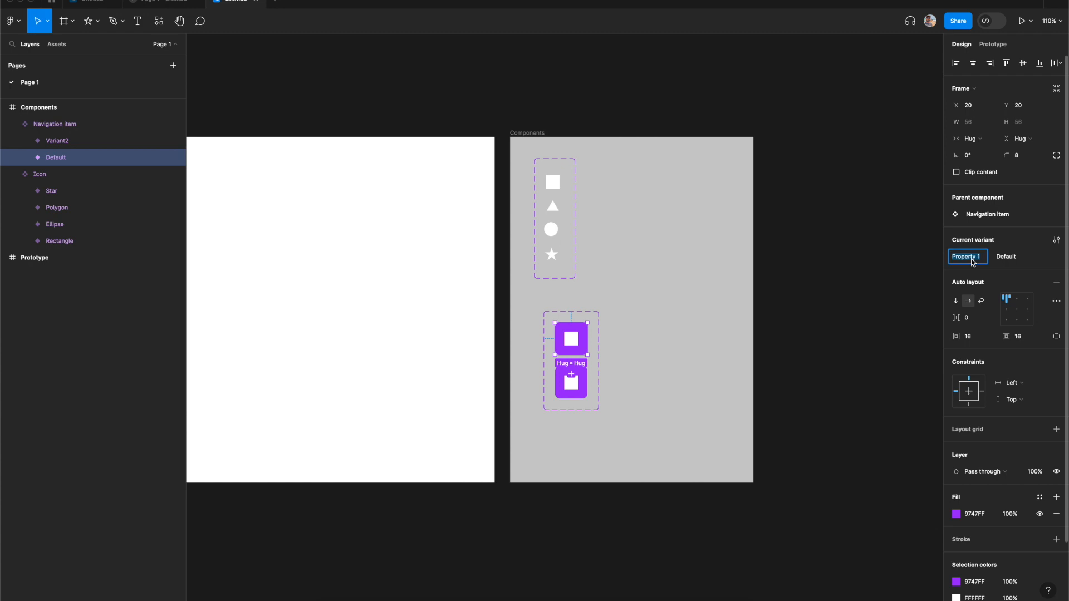
{"action": "type", "text": "State"}
{"action": "key", "text": "Return"}
- Set the second variant's State value to hover
{"action": "left_click", "coordinate": [584, 396]}
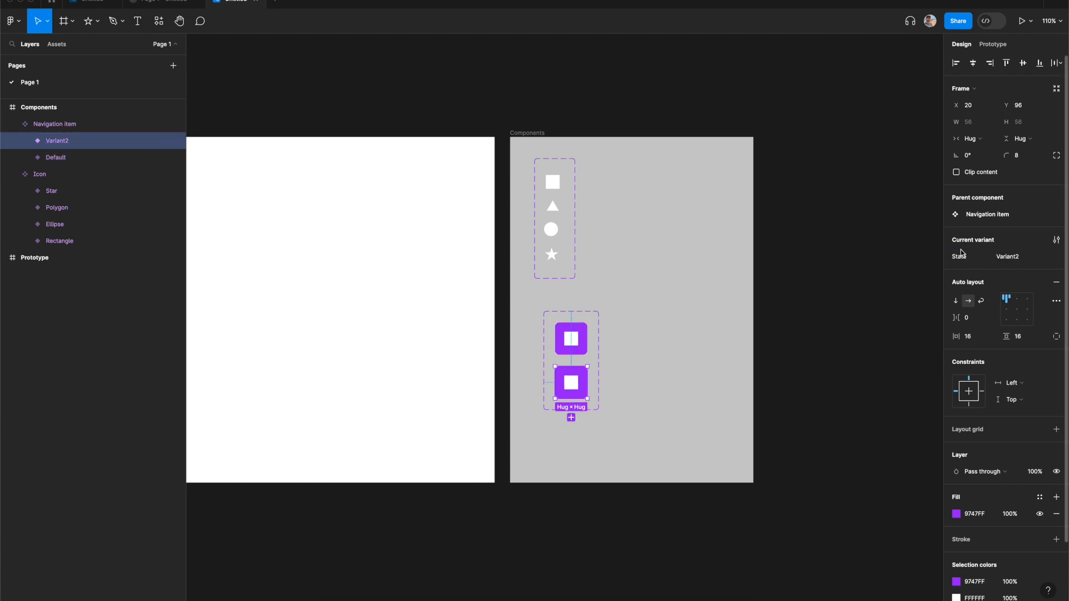
{"action": "left_click", "coordinate": [1013, 259]}
{"action": "type", "text": "hover"}
{"action": "key", "text": "Return"}
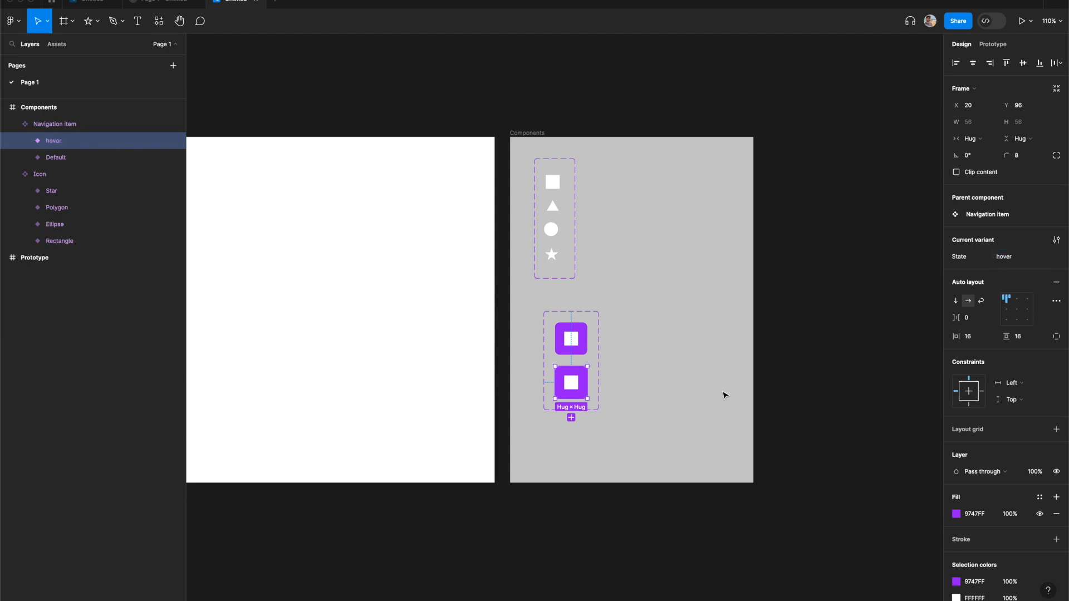
- Change the hover variant's fill to a darker purple, 7324D9
{"action": "left_click", "coordinate": [686, 403]}
{"action": "left_click", "coordinate": [583, 394]}
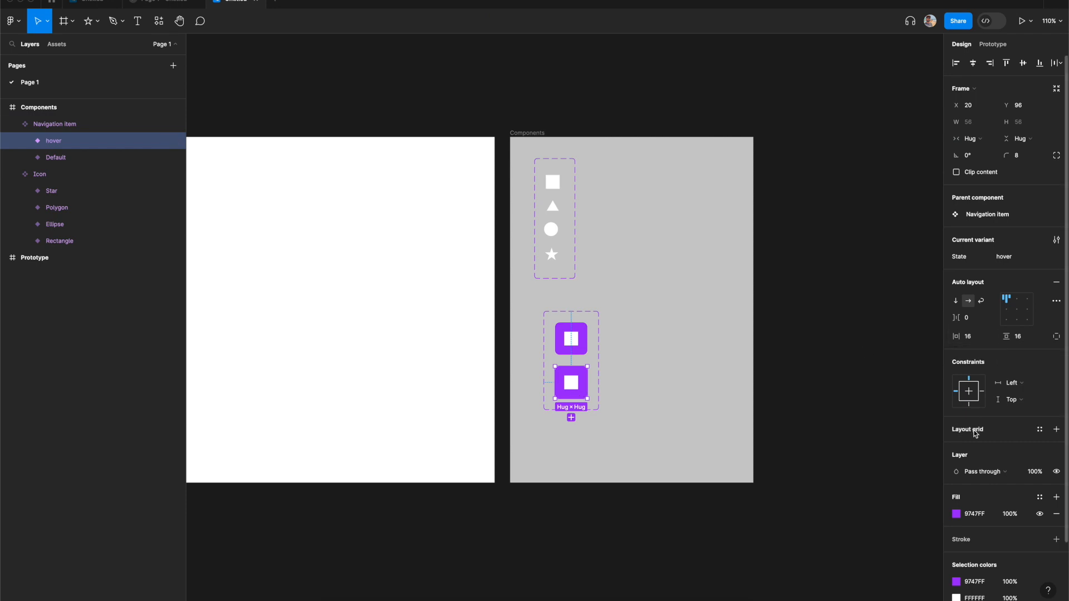
{"action": "left_click", "coordinate": [957, 513]}
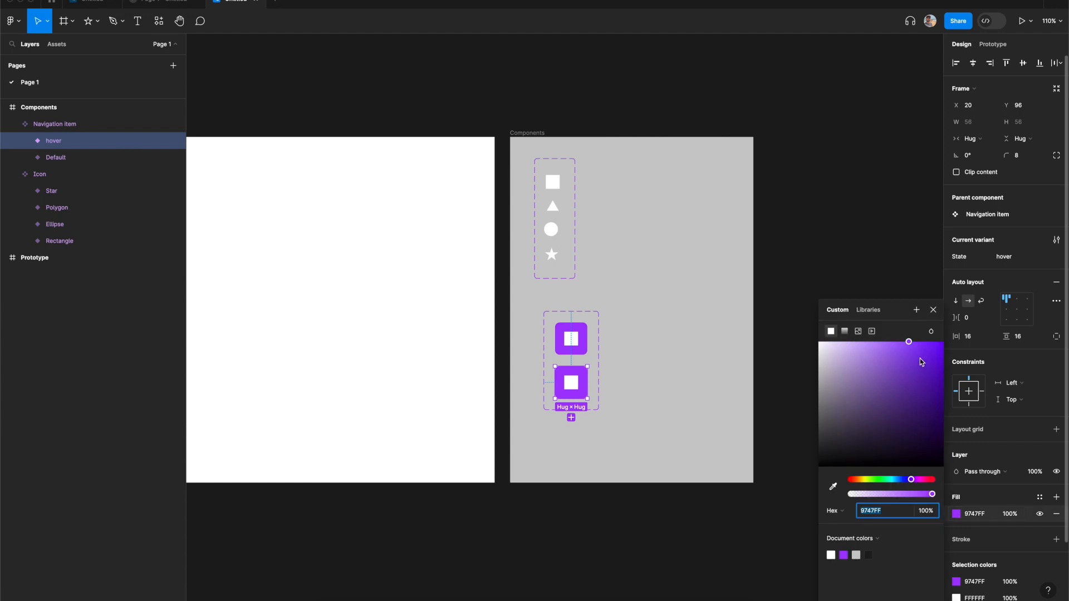
{"action": "left_click_drag", "start_coordinate": [914, 349], "coordinate": [923, 362]}
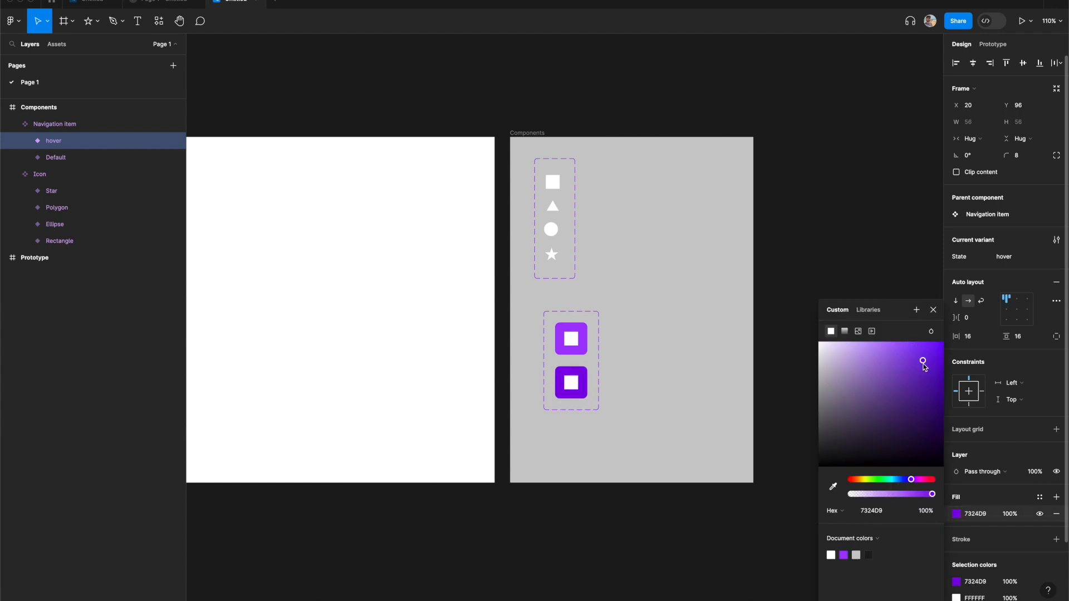
{"action": "left_click", "coordinate": [707, 375]}
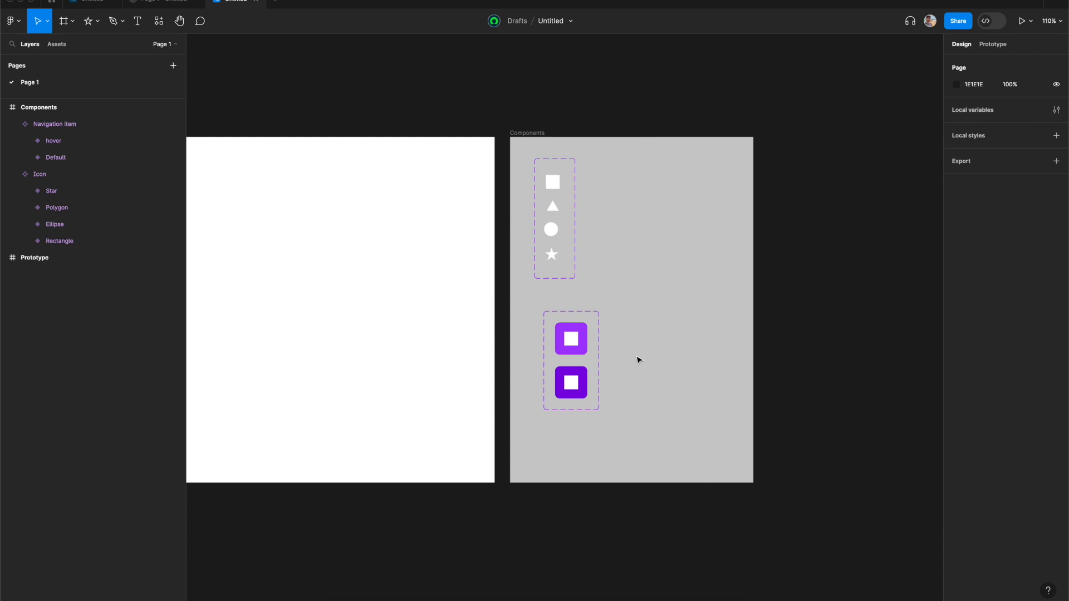
{"action": "left_click", "coordinate": [583, 347]}
{"action": "scroll", "coordinate": [638, 375], "scroll_direction": "left", "scroll_amount": 2}
{"action": "scroll", "coordinate": [638, 374], "scroll_direction": "down", "scroll_amount": 1}
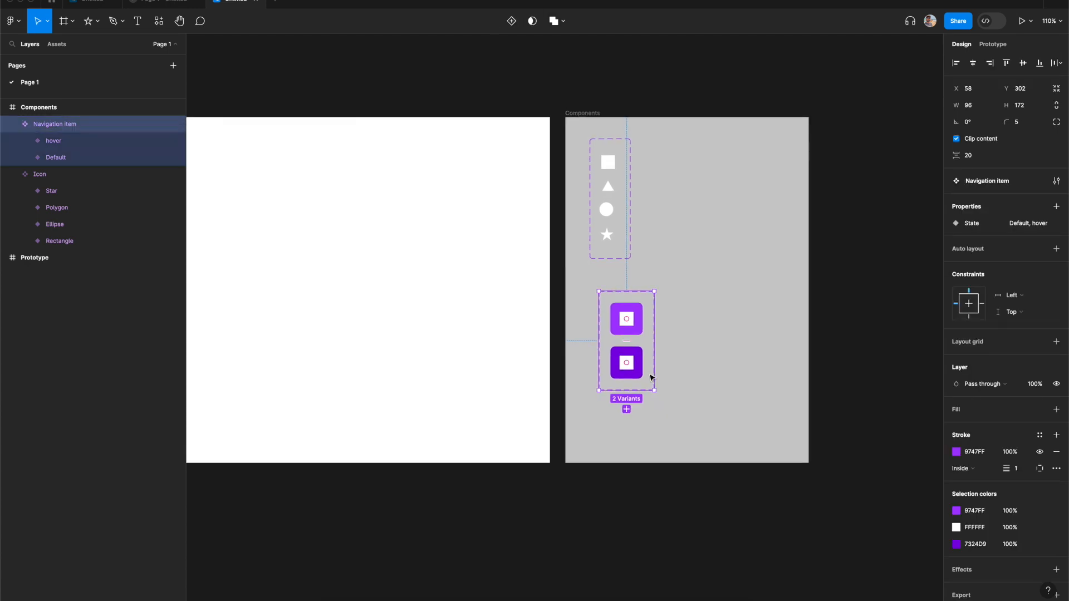
{"action": "left_click", "coordinate": [696, 352]}
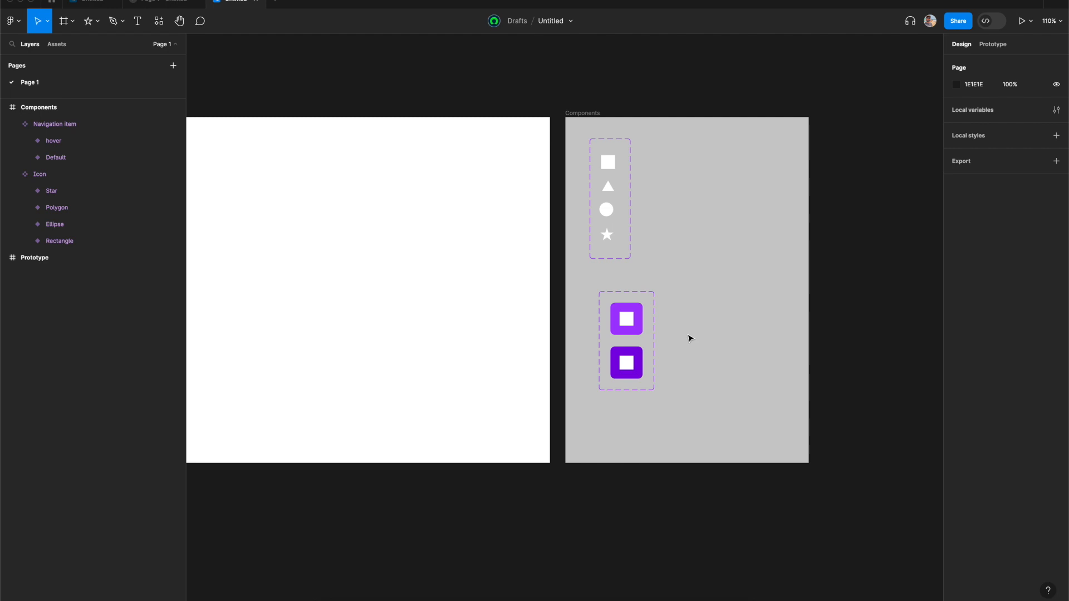
- Resize the icon instance inside the hover variant to 20 × 20
{"action": "left_click", "coordinate": [628, 371]}
{"action": "left_click", "coordinate": [628, 371]}
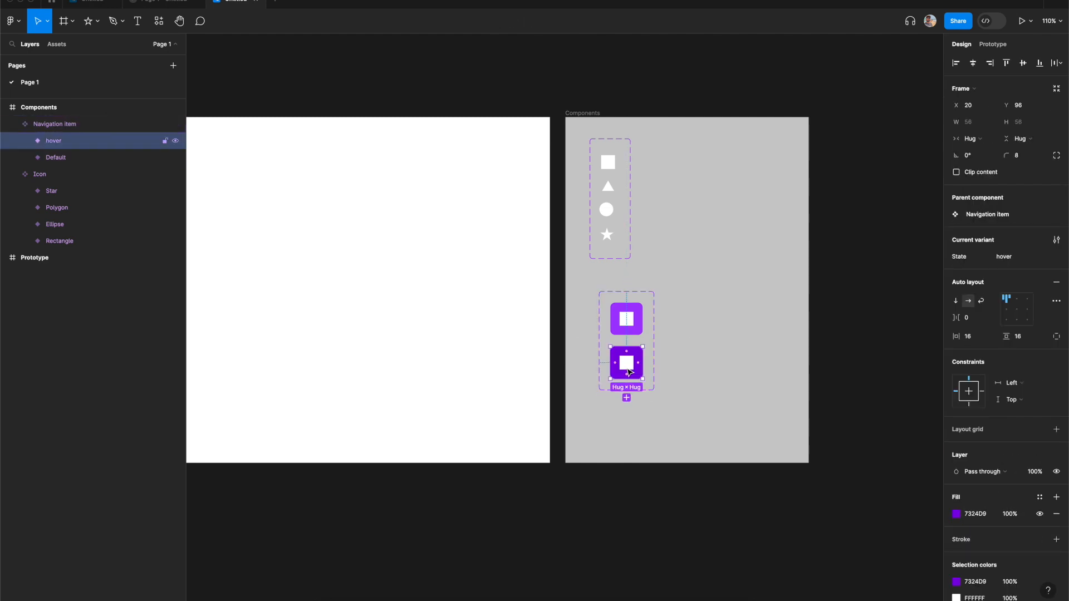
{"action": "left_click", "coordinate": [629, 369]}
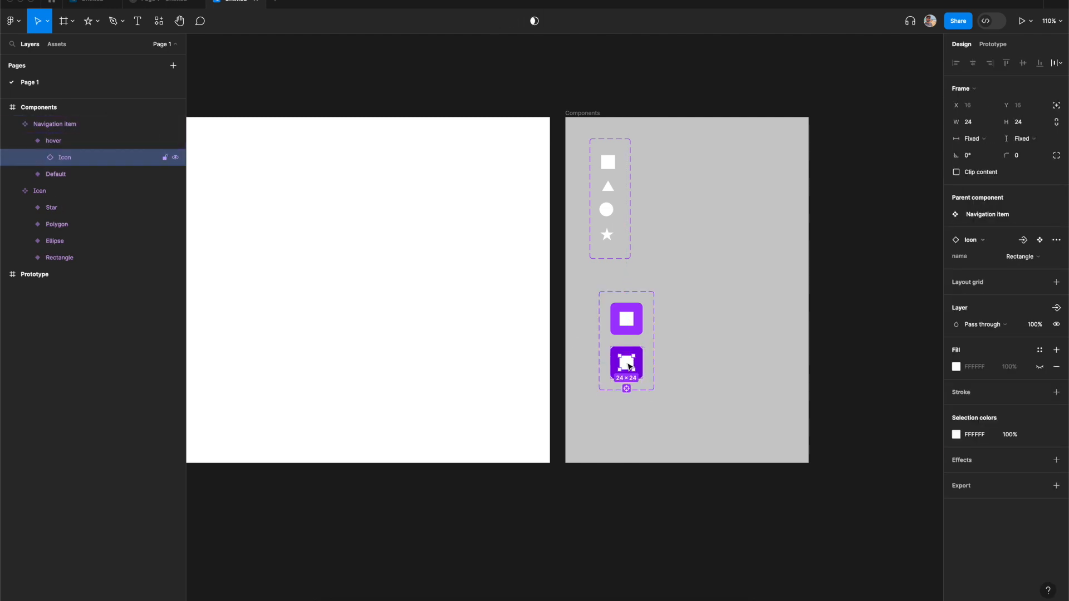
{"action": "left_click", "coordinate": [974, 124]}
{"action": "type", "text": "20"}
{"action": "key", "text": "Tab"}
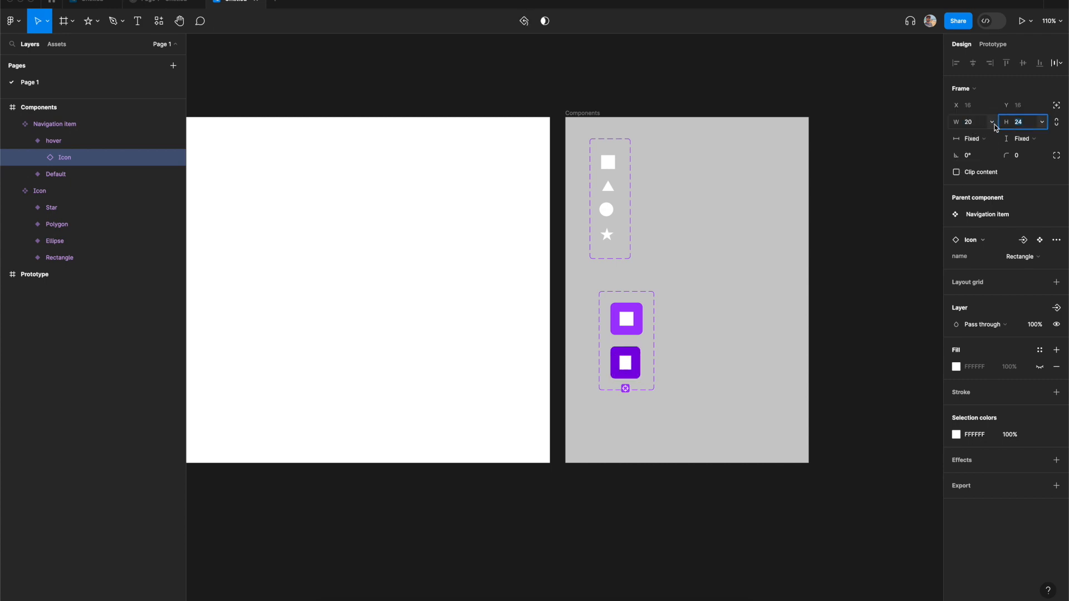
{"action": "type", "text": "20"}
{"action": "key", "text": "Tab"}
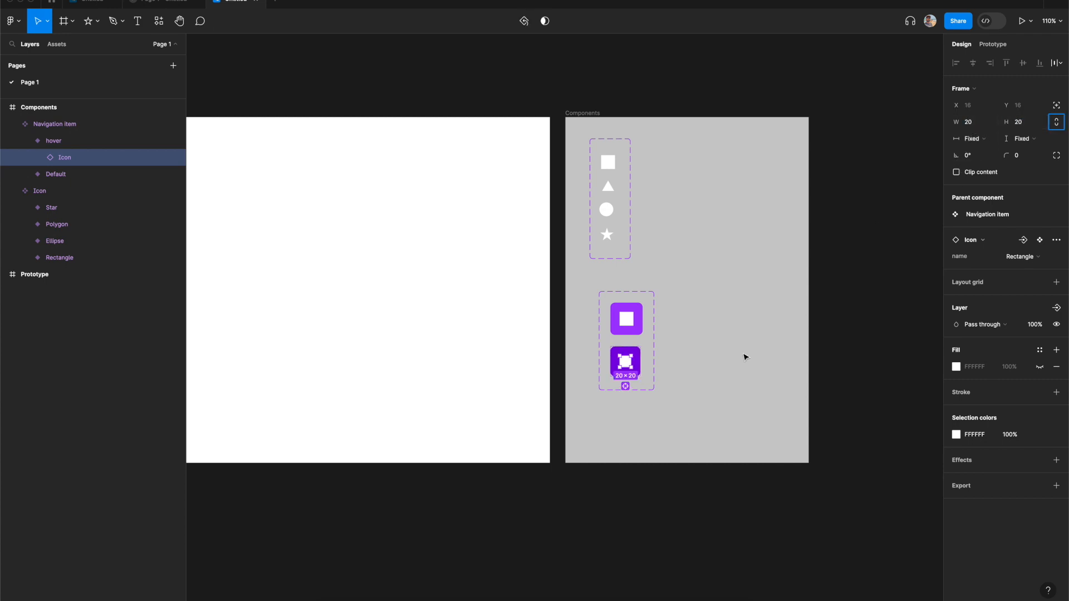
- Create a prototype connection from the Default variant to the hover variant
{"action": "left_click", "coordinate": [726, 354]}
{"action": "left_click", "coordinate": [639, 330]}
{"action": "left_click", "coordinate": [711, 312]}
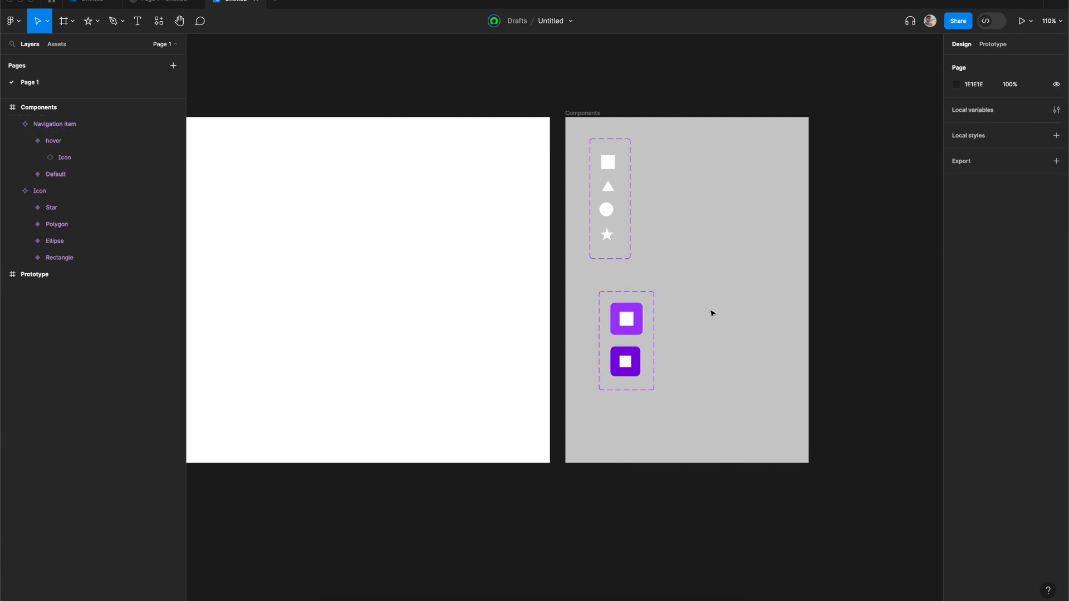
{"action": "left_click", "coordinate": [992, 46]}
{"action": "left_click", "coordinate": [635, 324]}
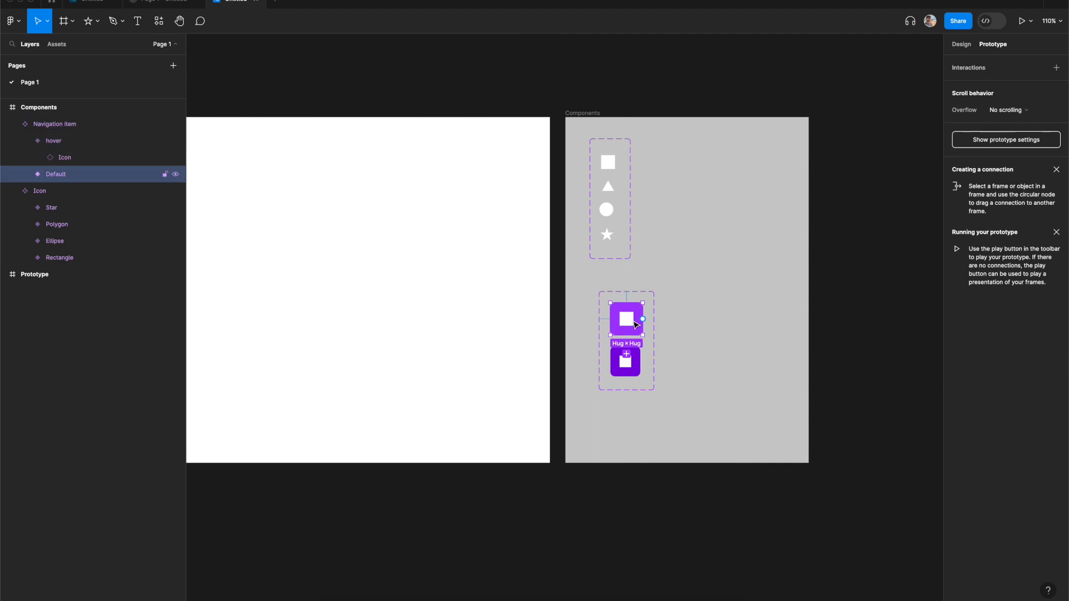
{"action": "left_click_drag", "start_coordinate": [627, 335], "coordinate": [625, 363]}
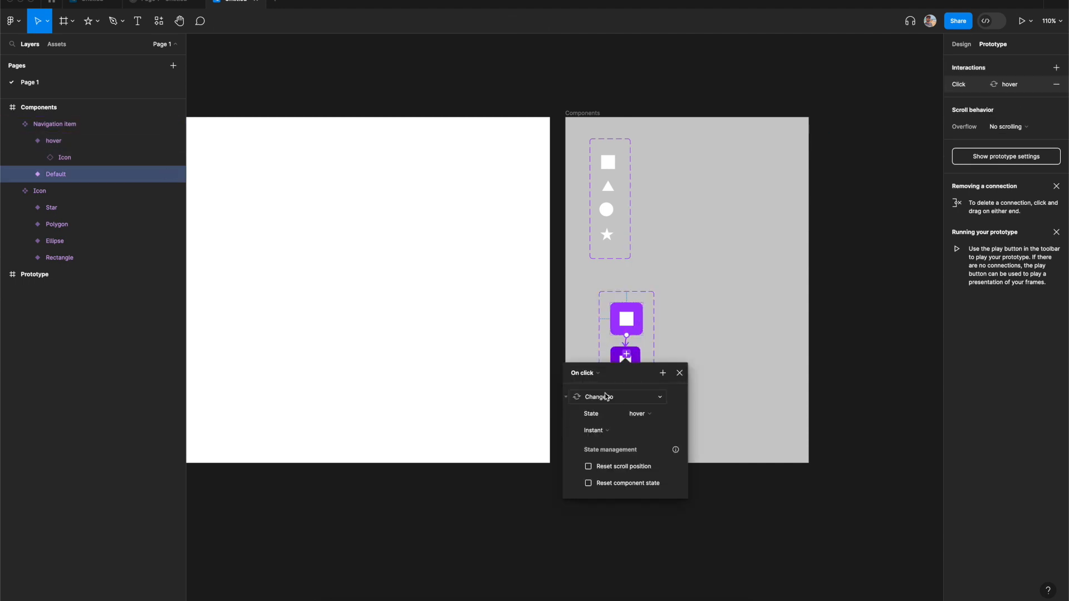
- Set the interaction to While hovering with Smart animate and a duration of 1
{"action": "left_click", "coordinate": [595, 377]}
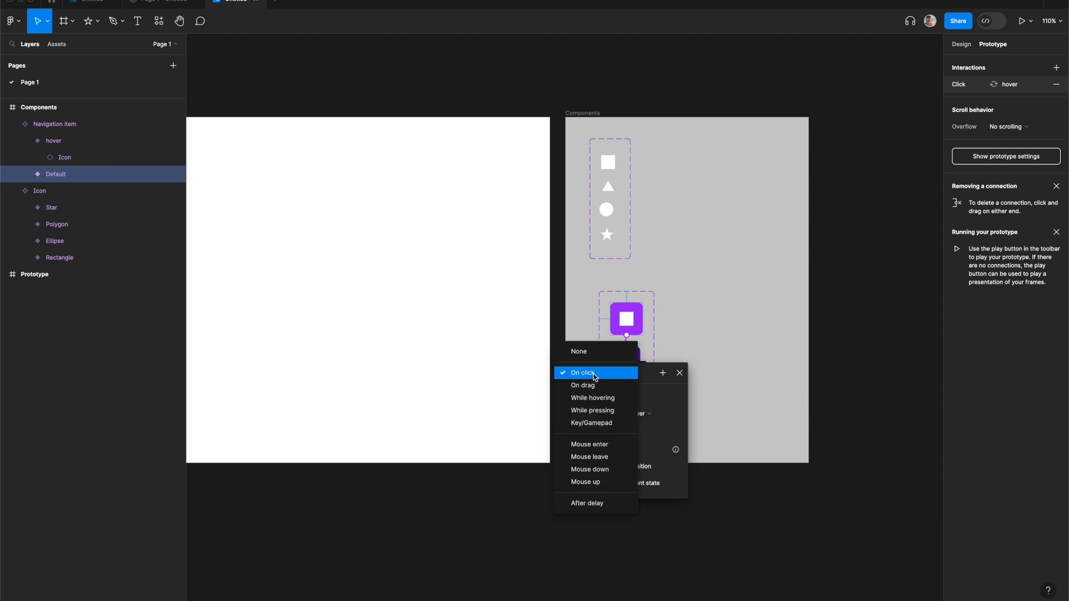
{"action": "left_click", "coordinate": [593, 398]}
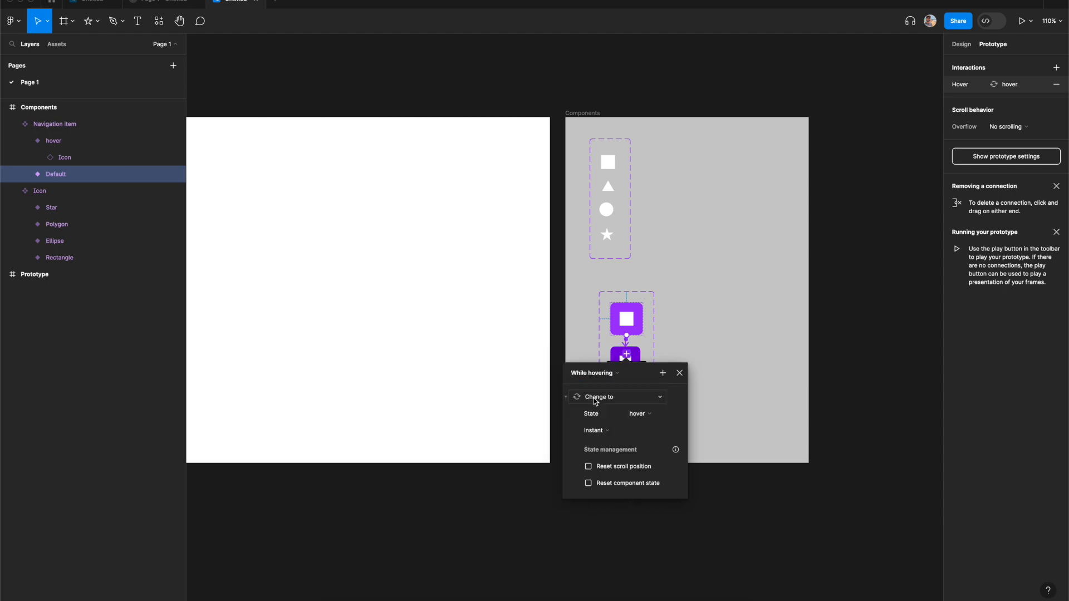
{"action": "left_click", "coordinate": [597, 431]}
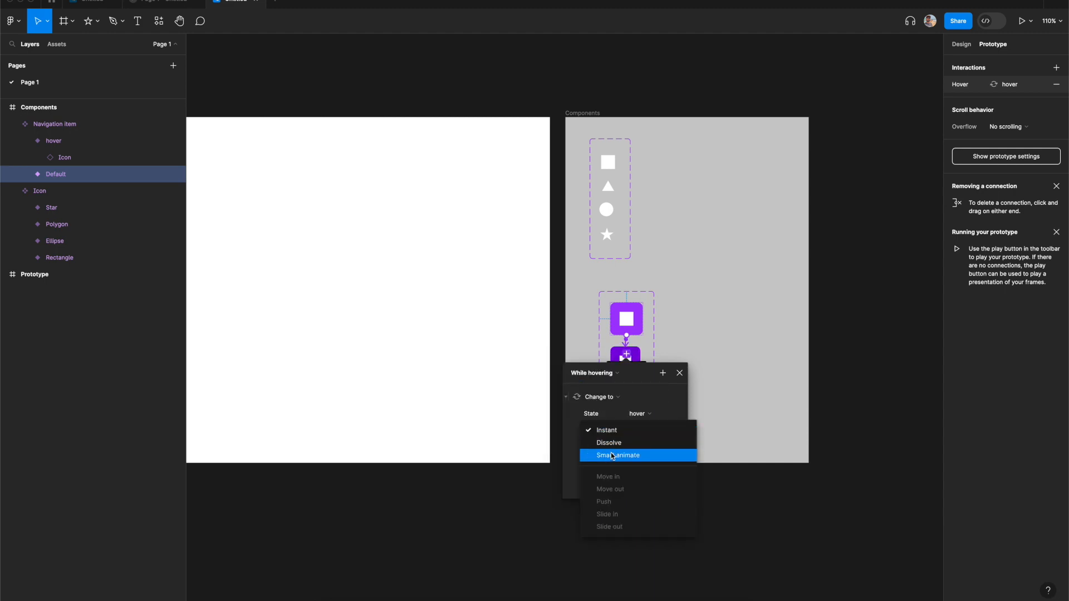
{"action": "left_click", "coordinate": [612, 456]}
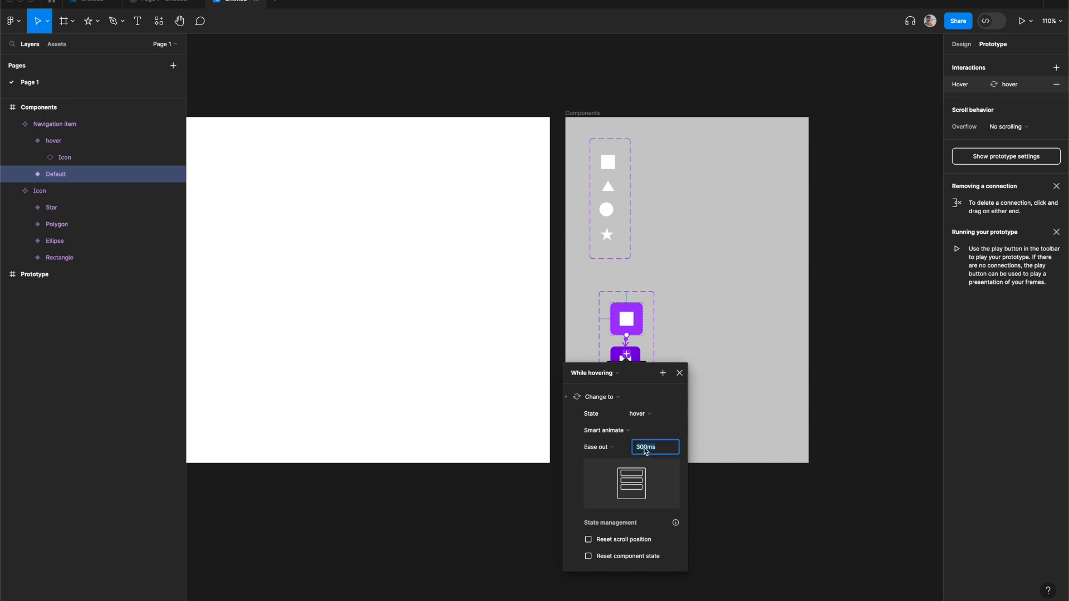
{"action": "type", "text": "120"}
{"action": "key", "text": "Return"}
{"action": "left_click", "coordinate": [680, 374]}
{"action": "left_click", "coordinate": [688, 362]}
- Add a text layer reading Tooltip beside the Navigation item component set
{"action": "scroll", "coordinate": [688, 362], "scroll_direction": "right", "scroll_amount": 3}
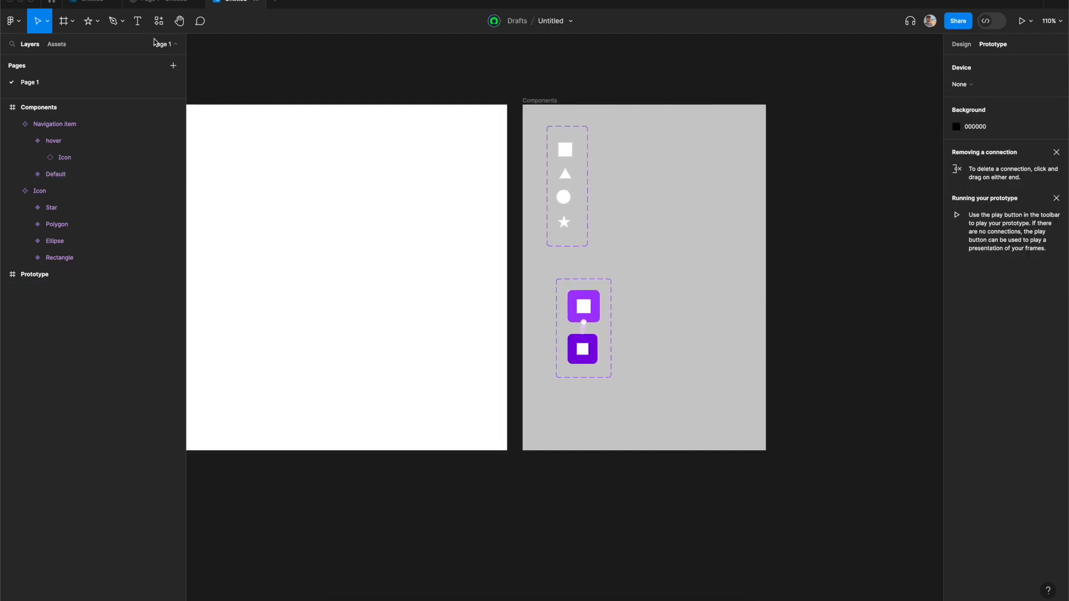
{"action": "left_click", "coordinate": [138, 21]}
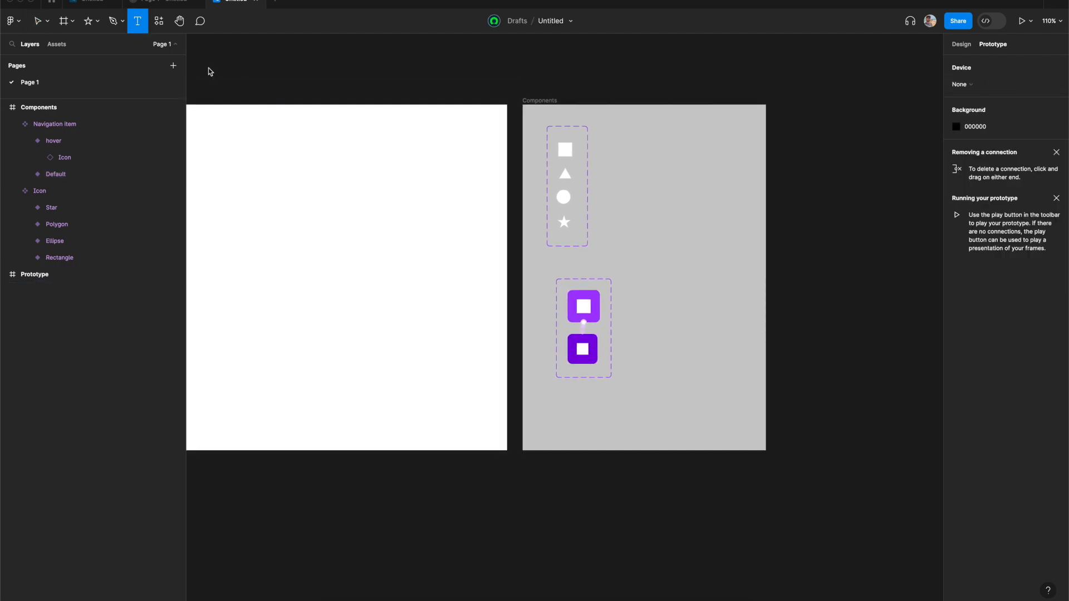
{"action": "left_click", "coordinate": [650, 337]}
{"action": "type", "text": "Tool"}
{"action": "key", "text": "Escape"}
{"action": "type", "text": "tip"}
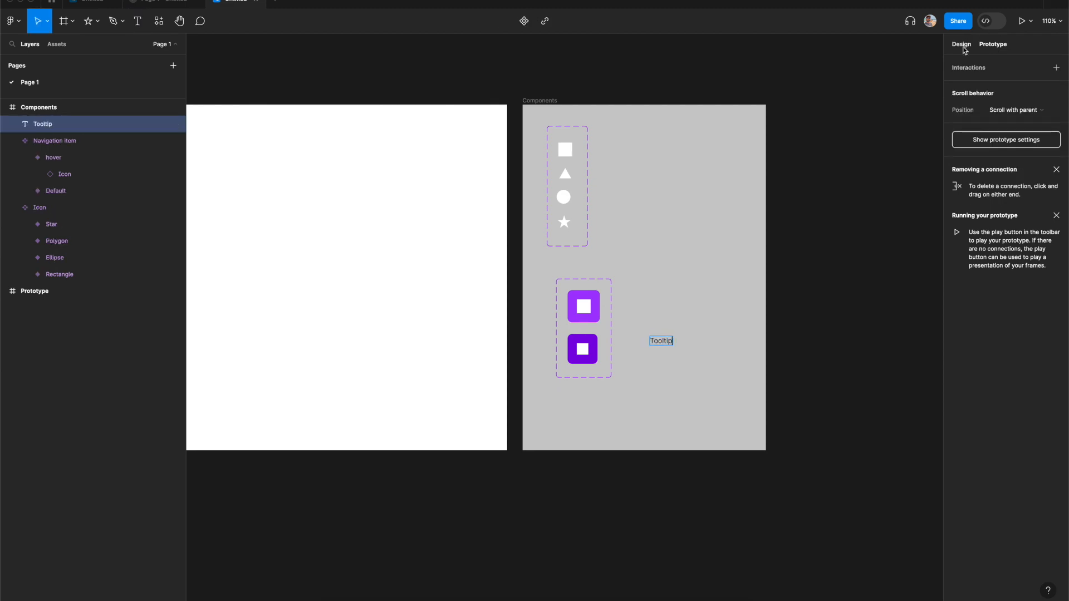
- Wrap the Tooltip text in an auto layout frame
{"action": "left_click", "coordinate": [963, 44]}
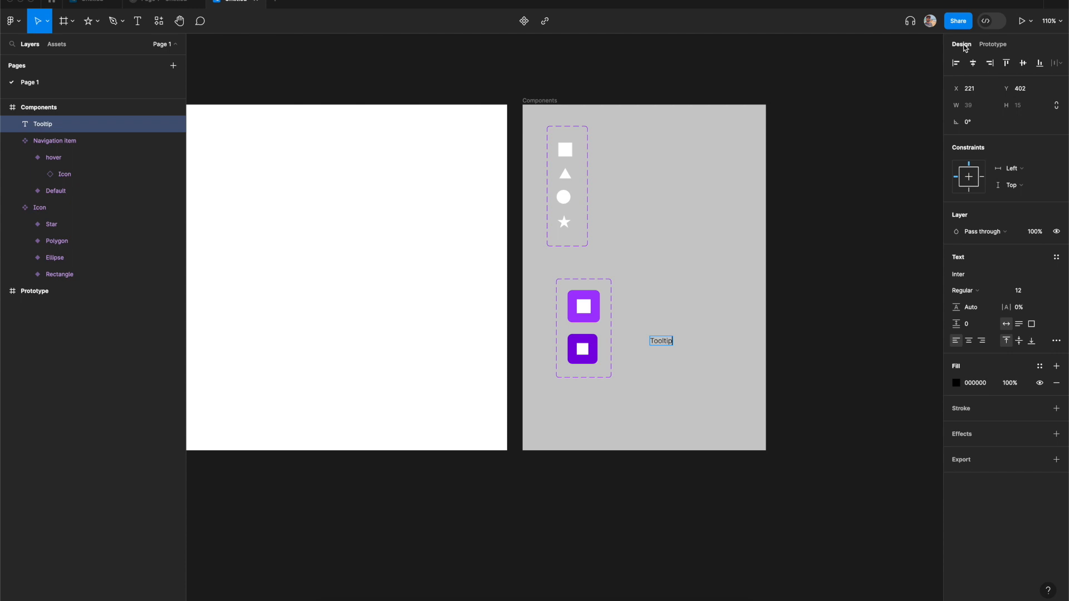
{"action": "left_click", "coordinate": [684, 365]}
{"action": "scroll", "coordinate": [666, 349], "scroll_direction": "up", "scroll_amount": 5}
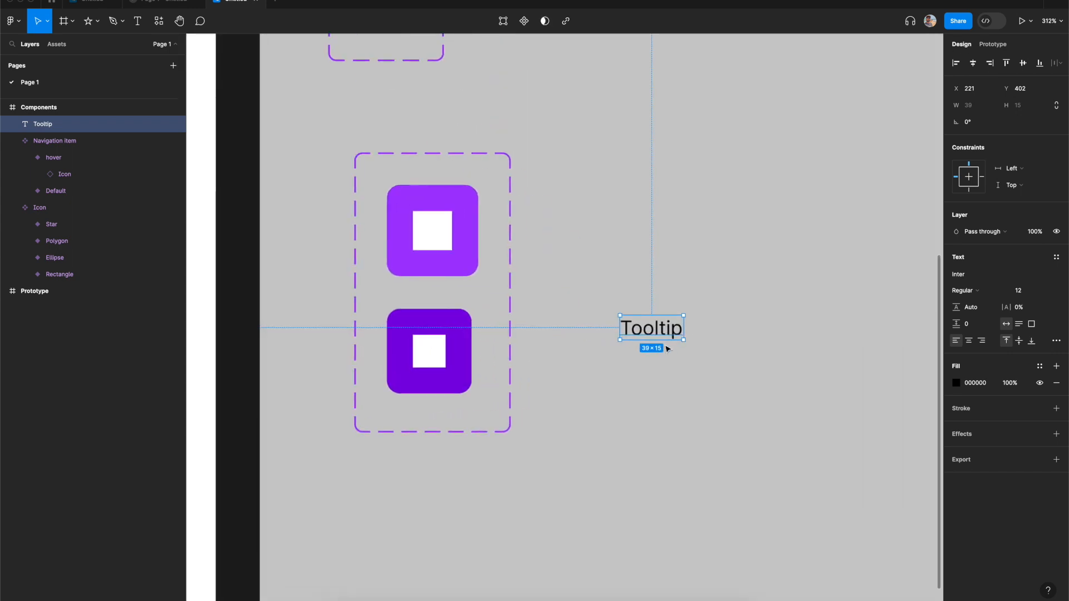
{"action": "left_click", "coordinate": [666, 363]}
{"action": "left_click", "coordinate": [667, 336]}
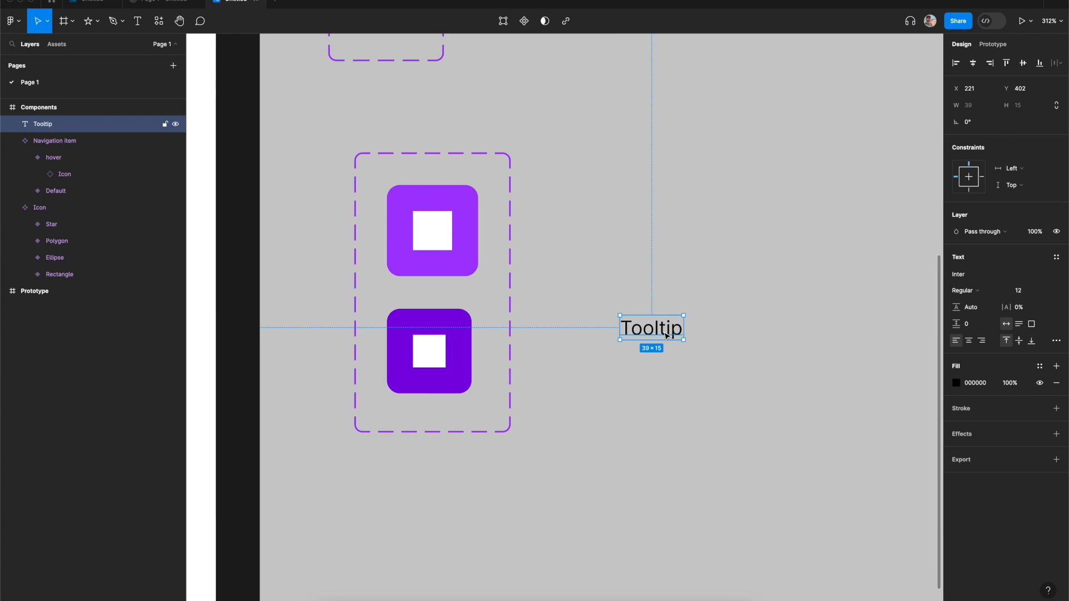
{"action": "key", "text": "shift+a"}
- Set the tooltip frame's gap to 0, padding to 8 horizontal and 4 vertical, and add a white fill
{"action": "left_click", "coordinate": [975, 236]}
{"action": "type", "text": "0"}
{"action": "key", "text": "Tab"}
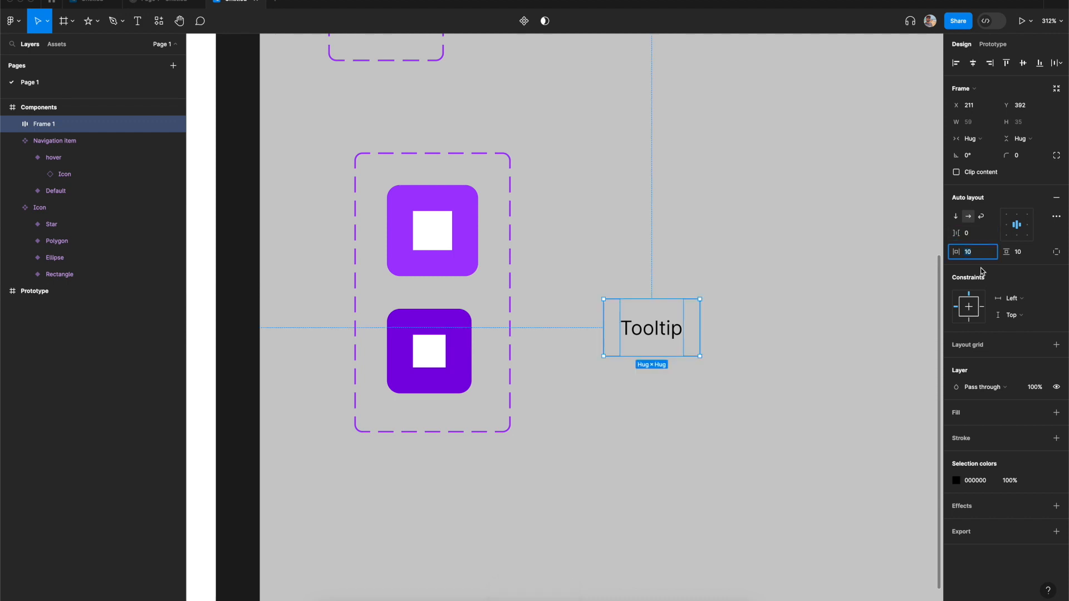
{"action": "type", "text": "8"}
{"action": "key", "text": "Tab"}
{"action": "type", "text": "4"}
{"action": "key", "text": "Tab"}
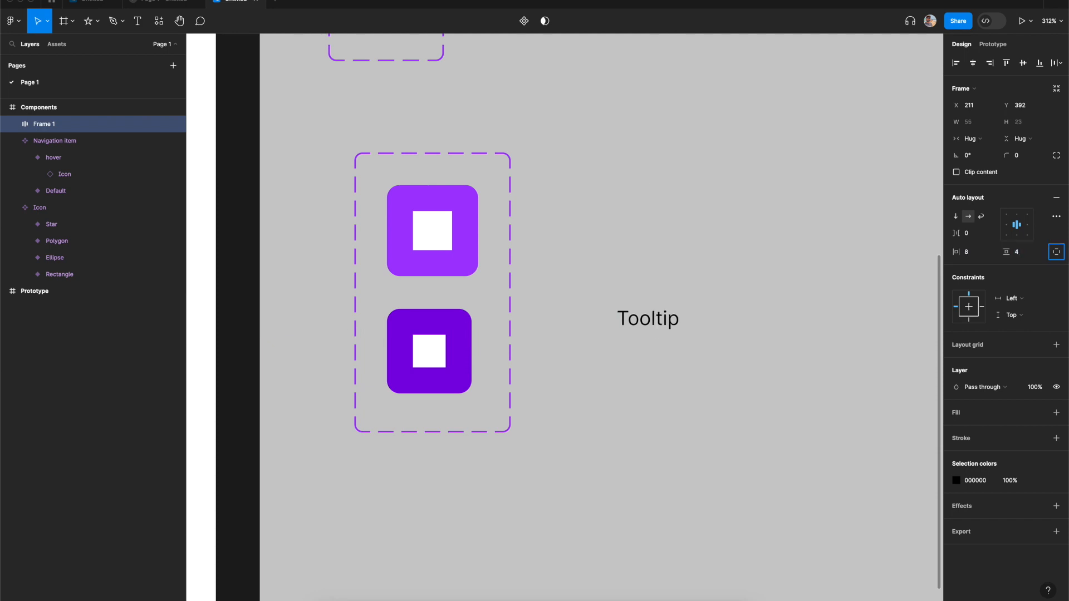
{"action": "left_click", "coordinate": [964, 415]}
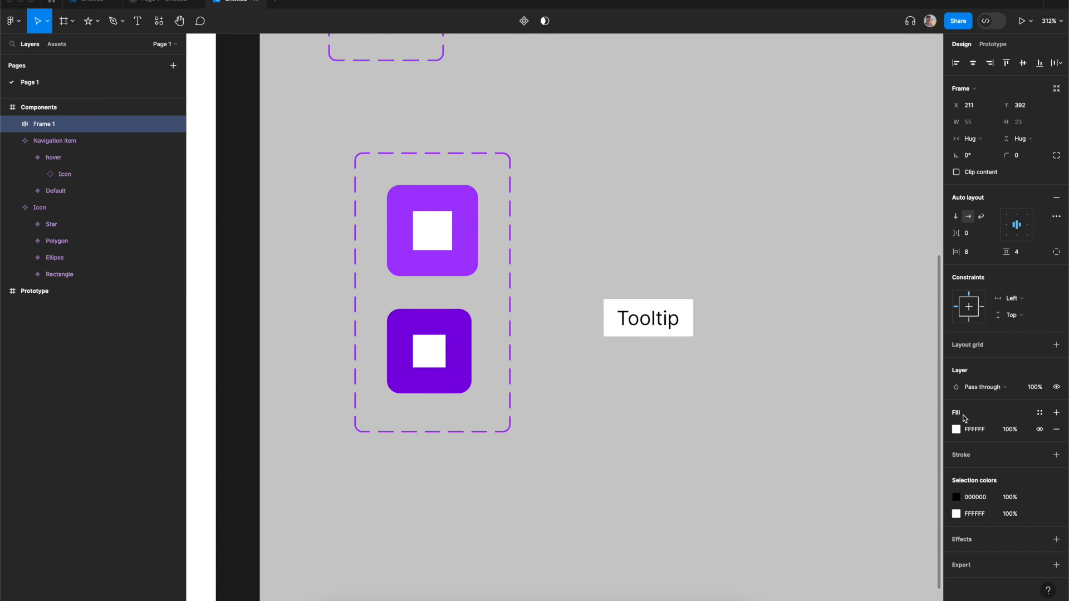
- Set the tooltip frame's fill to FFDB59 and its corner radius to 8
{"action": "left_click", "coordinate": [978, 433]}
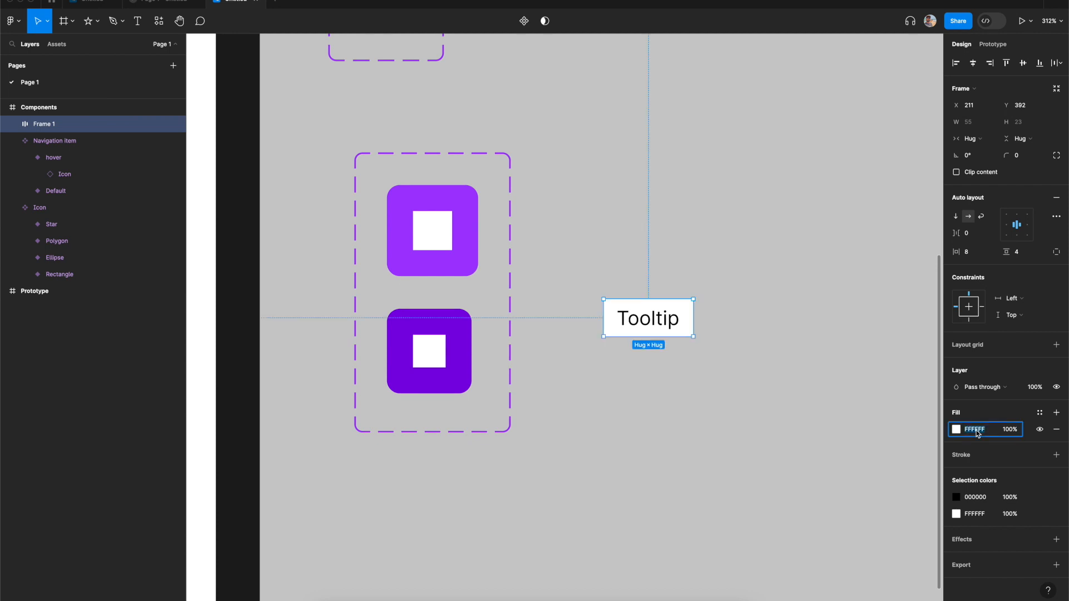
{"action": "type", "text": "ffdb59"}
{"action": "key", "text": "Return"}
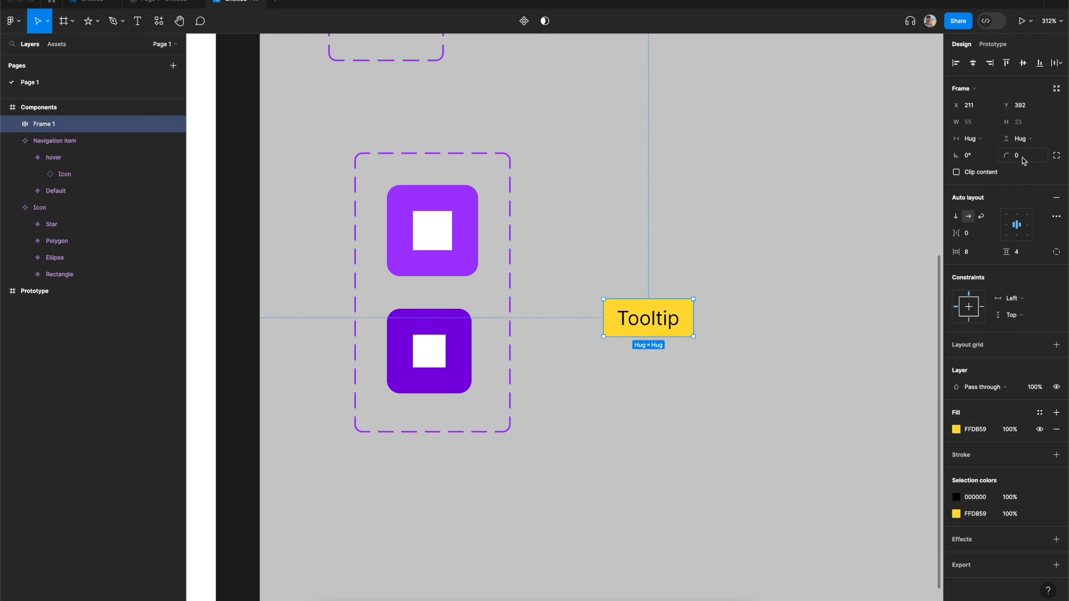
{"action": "type", "text": "8"}
{"action": "key", "text": "Tab"}
- Change the Tooltip text colour to 4535A4
{"action": "double_click", "coordinate": [655, 323]}
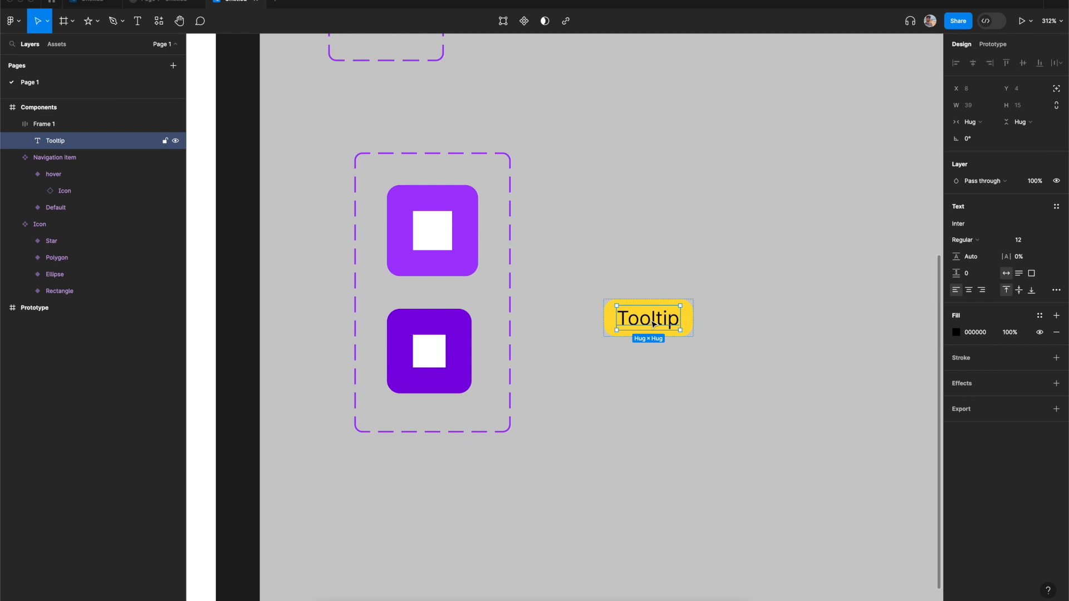
{"action": "left_click", "coordinate": [980, 337]}
{"action": "type", "text": "4535a4"}
{"action": "key", "text": "Return"}
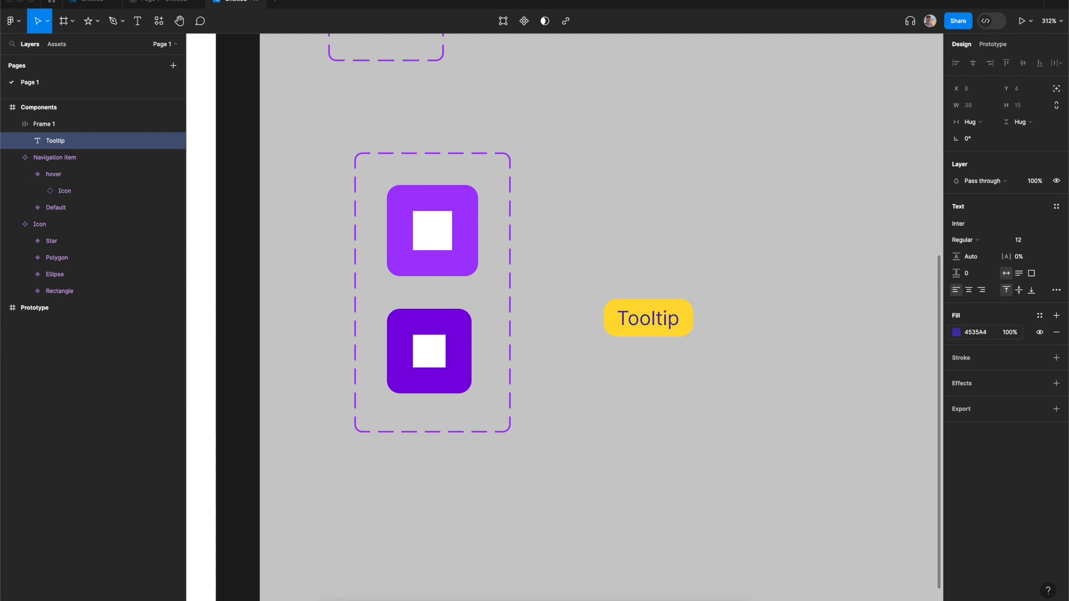
- Add a drop shadow effect to the tooltip frame
{"action": "left_click", "coordinate": [819, 419]}
{"action": "left_click", "coordinate": [692, 330]}
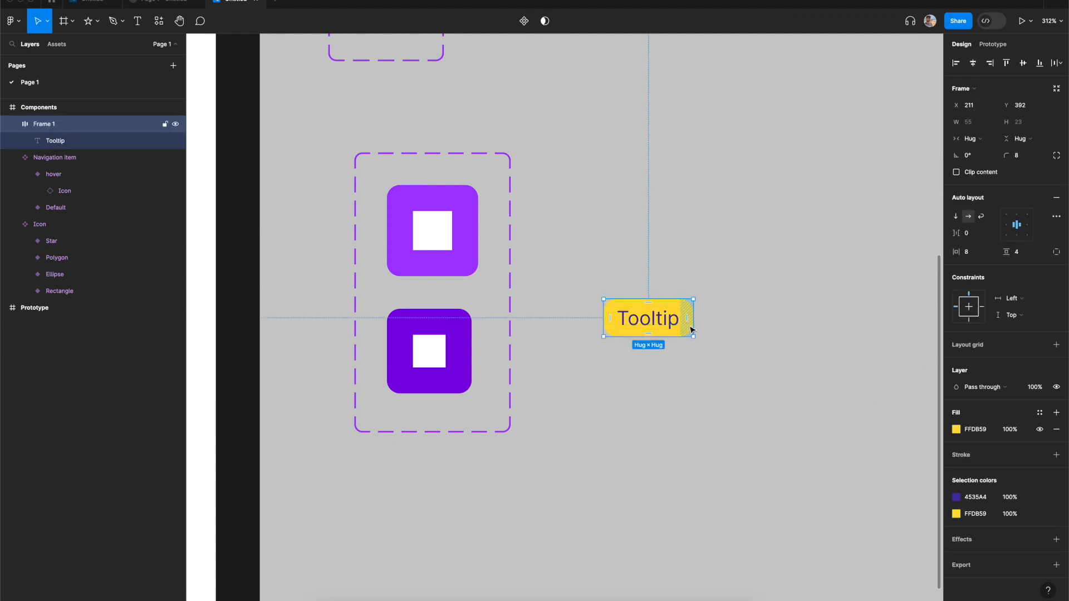
{"action": "left_click", "coordinate": [963, 539]}
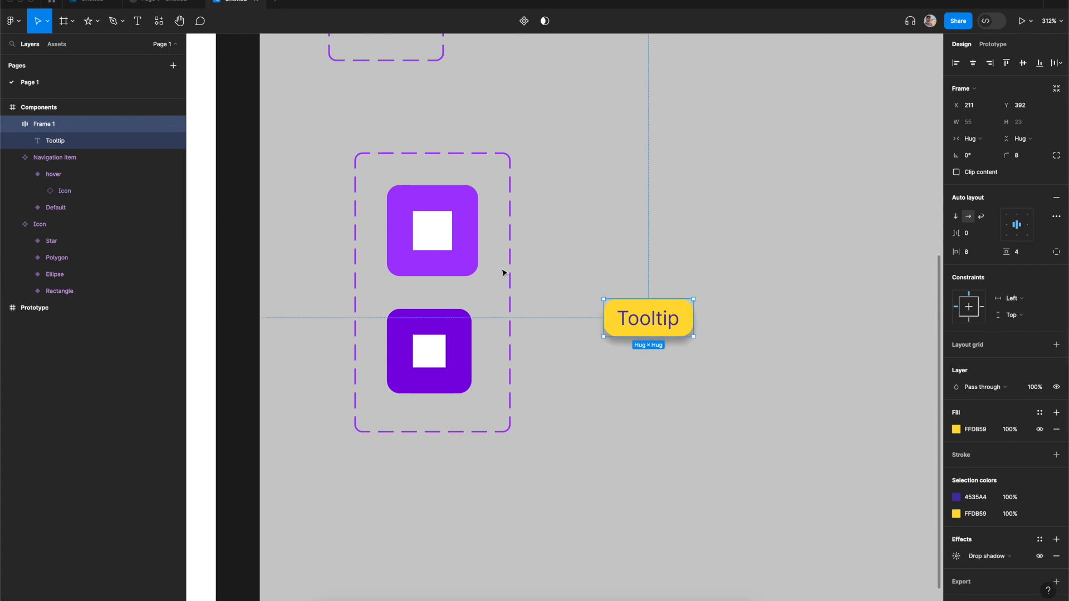
- Add drop shadow effects to the Default and hover variants of the Navigation item
{"action": "left_click", "coordinate": [456, 268]}
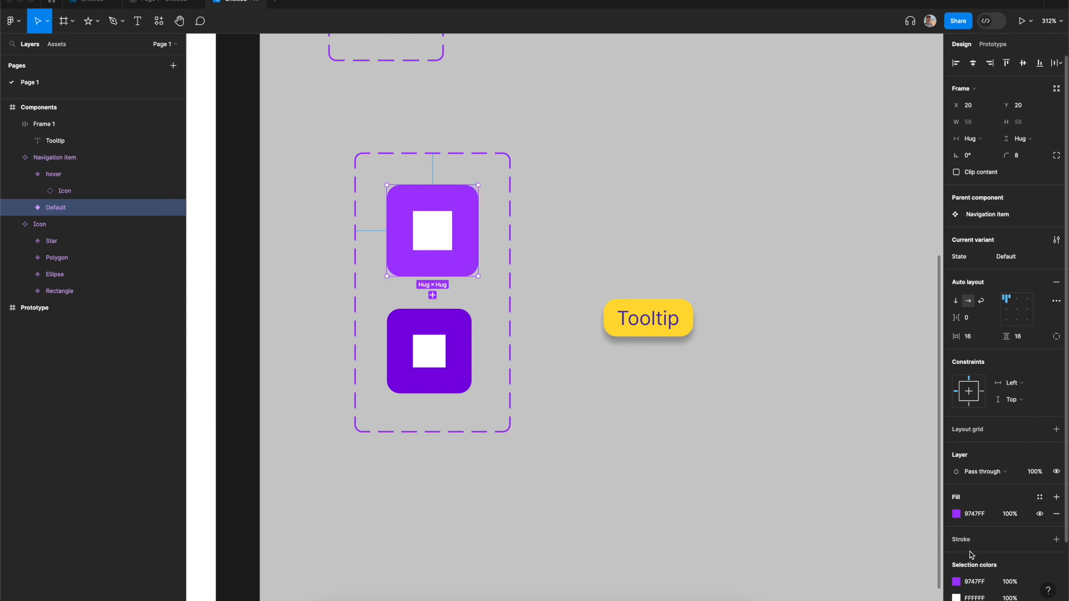
{"action": "scroll", "coordinate": [969, 544], "scroll_direction": "down", "scroll_amount": 3}
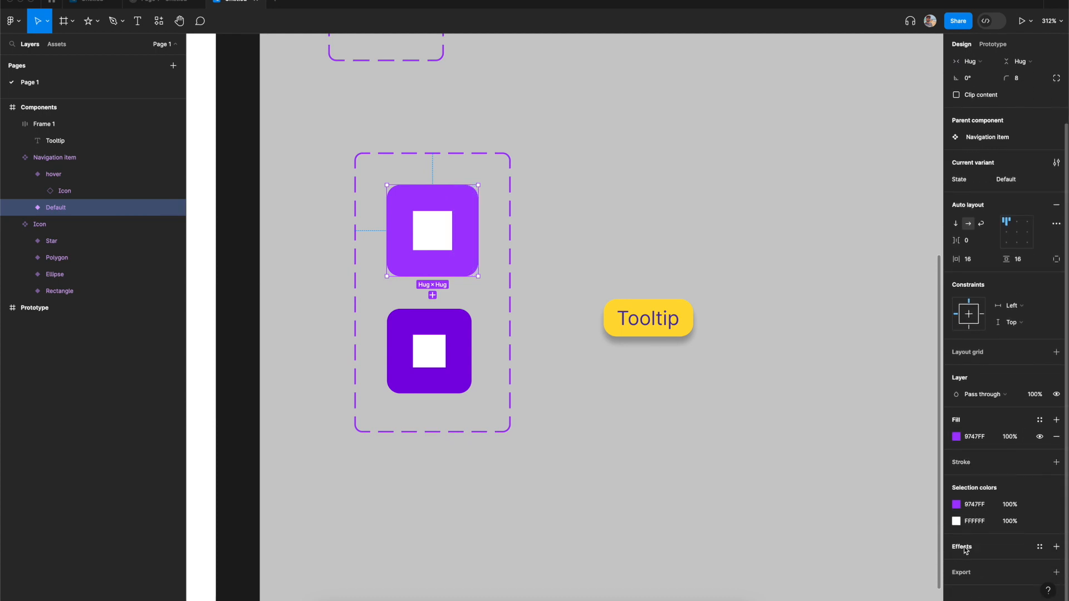
{"action": "left_click", "coordinate": [965, 548]}
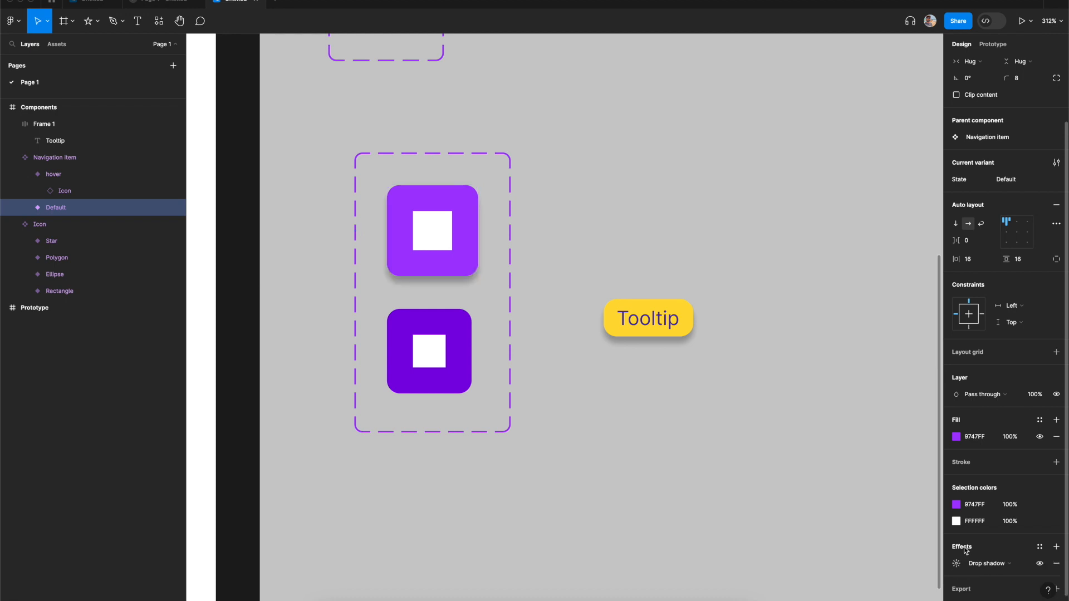
{"action": "left_click", "coordinate": [460, 376]}
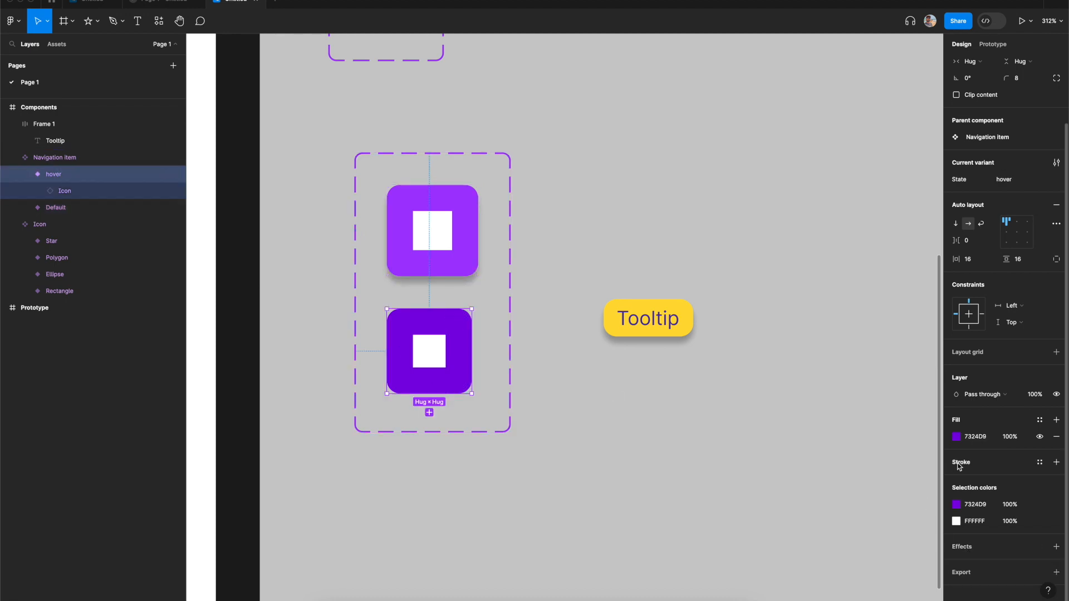
{"action": "left_click", "coordinate": [964, 548]}
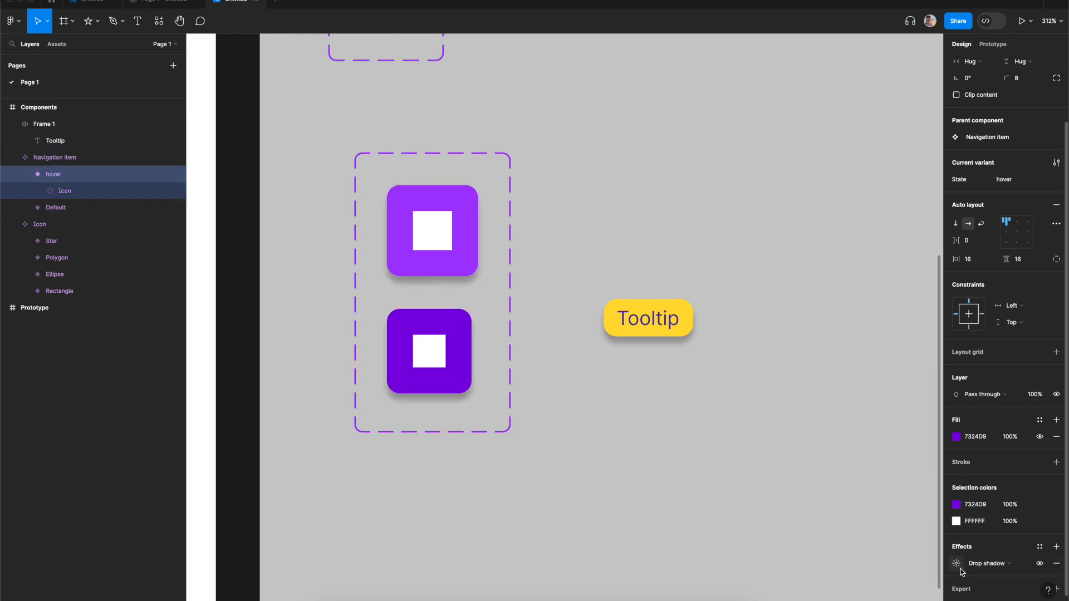
- Edit the hover variant's drop shadow to white, X 0, Y 1, blur 0 and 100% opacity
{"action": "left_click", "coordinate": [957, 564]}
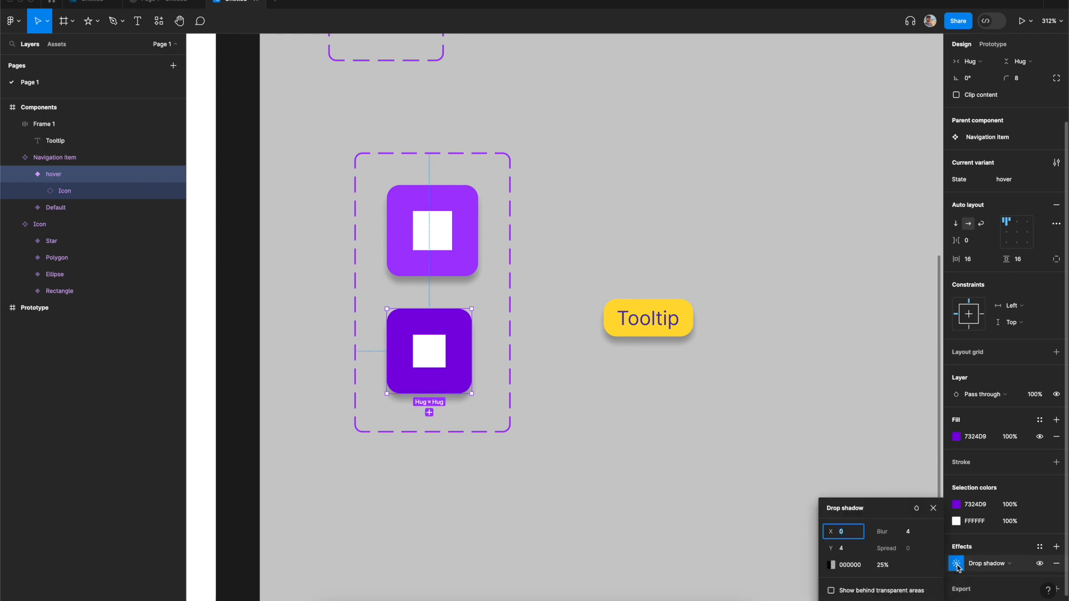
{"action": "left_click", "coordinate": [832, 565]}
{"action": "left_click", "coordinate": [708, 349]}
{"action": "left_click_drag", "start_coordinate": [682, 271], "coordinate": [666, 249]}
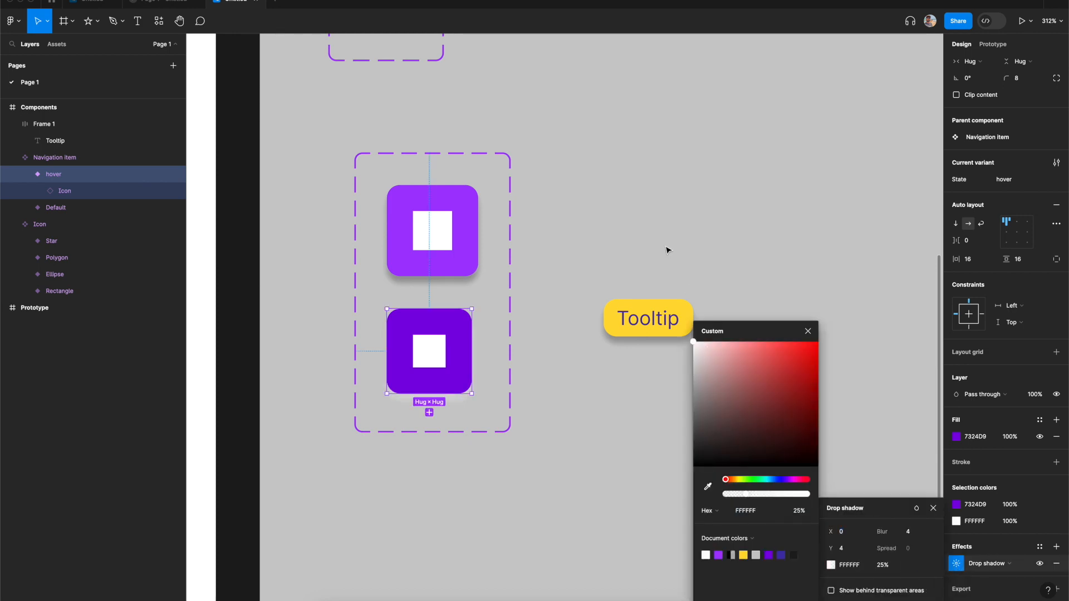
{"action": "left_click", "coordinate": [850, 553]}
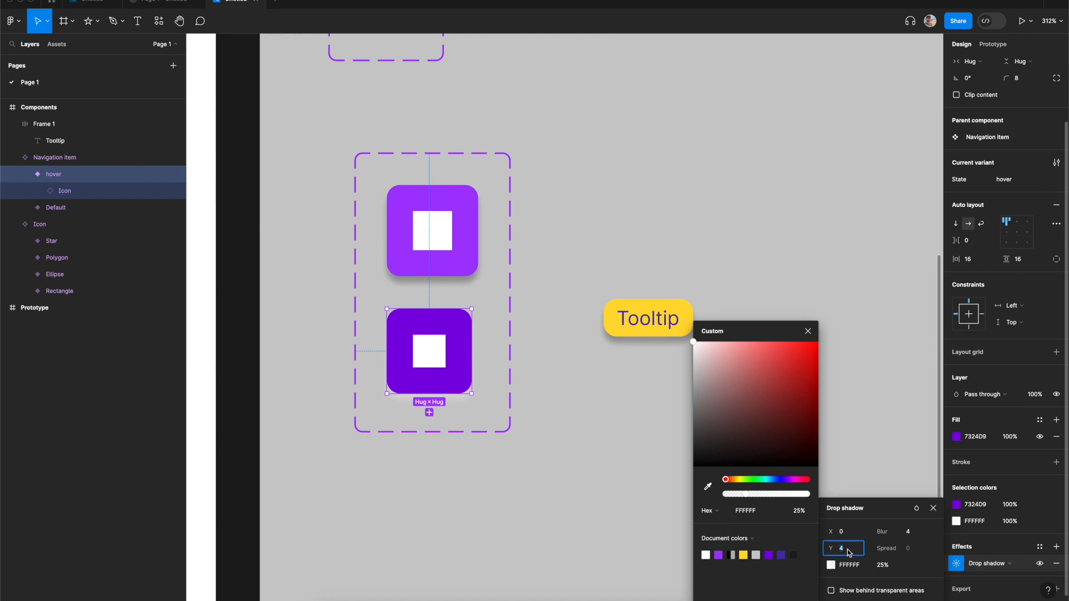
{"action": "left_click", "coordinate": [909, 532]}
{"action": "type", "text": "0"}
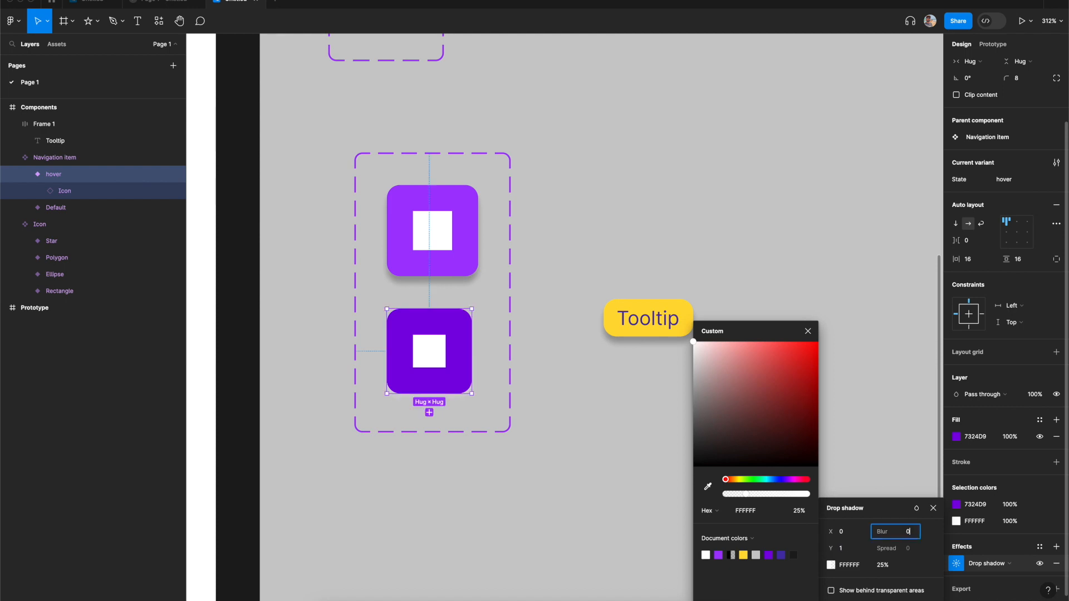
{"action": "key", "text": "Return"}
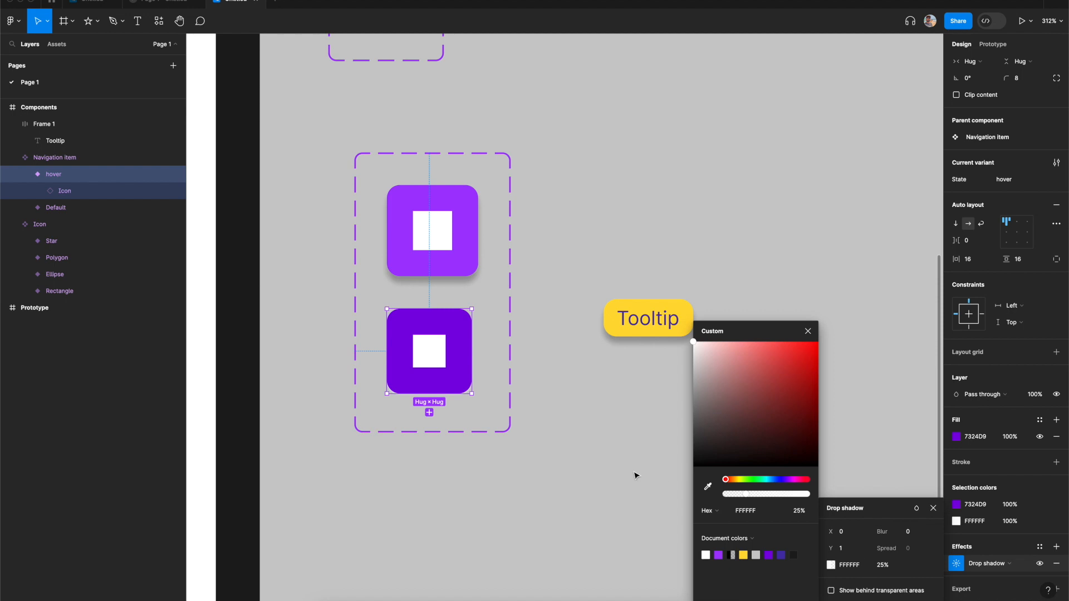
{"action": "left_click", "coordinate": [884, 566]}
{"action": "type", "text": "200"}
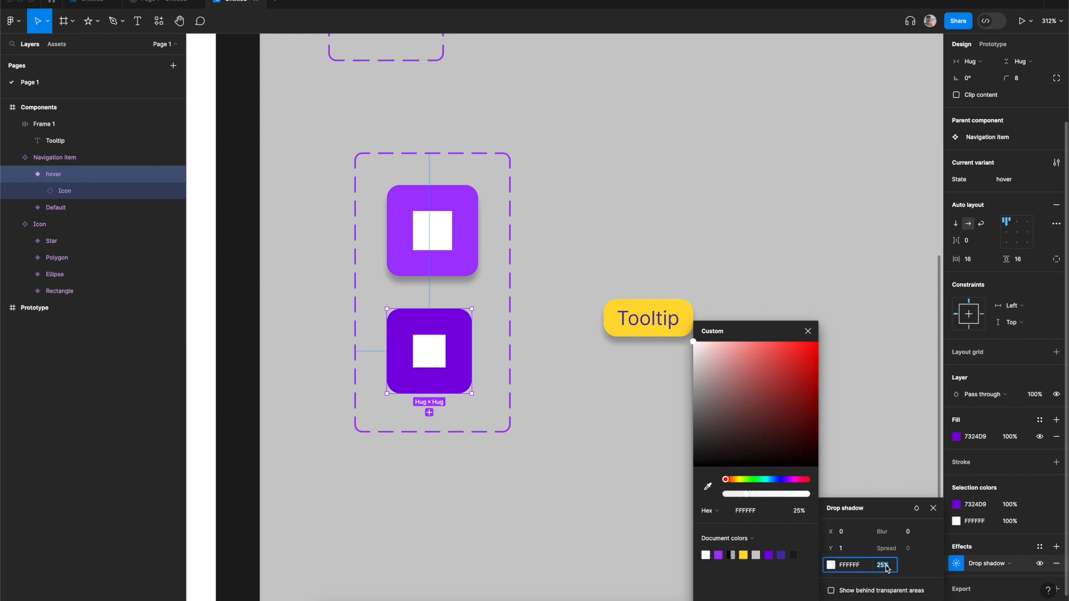
{"action": "type", "text": "00"}
{"action": "key", "text": "Return"}
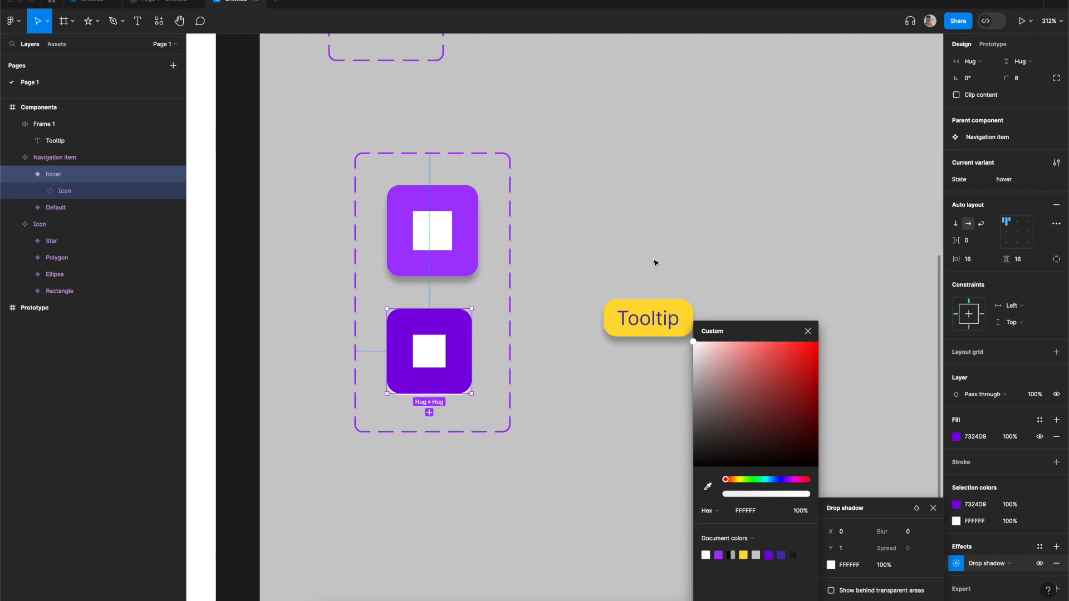
{"action": "left_click", "coordinate": [806, 334]}
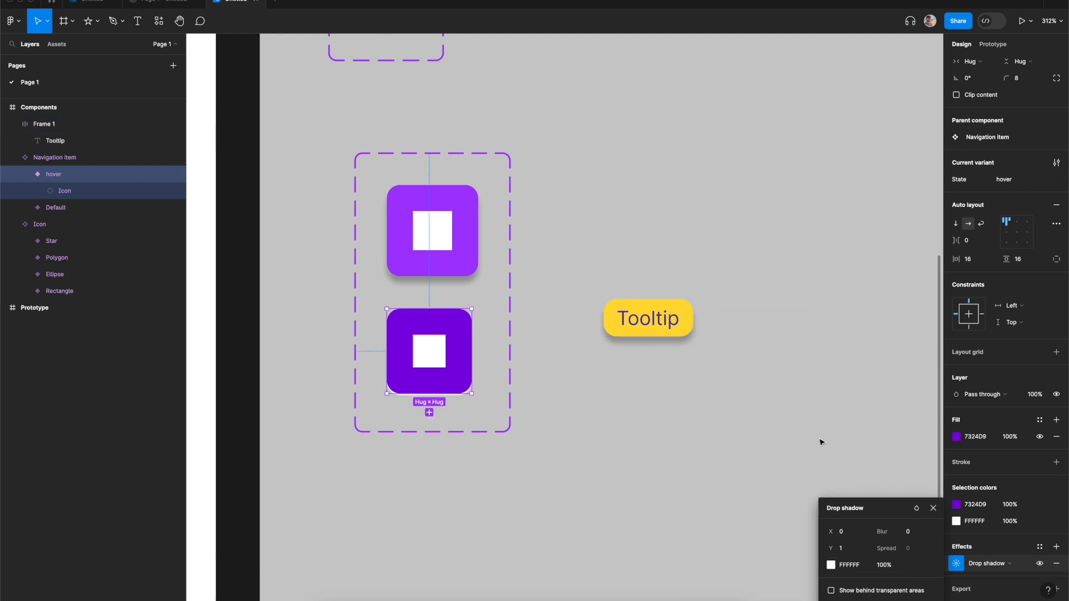
{"action": "left_click", "coordinate": [934, 508]}
- Widen the Navigation item component set to make room for the tooltip
{"action": "scroll", "coordinate": [725, 423], "scroll_direction": "left", "scroll_amount": 2}
{"action": "scroll", "coordinate": [726, 422], "scroll_direction": "up", "scroll_amount": 1}
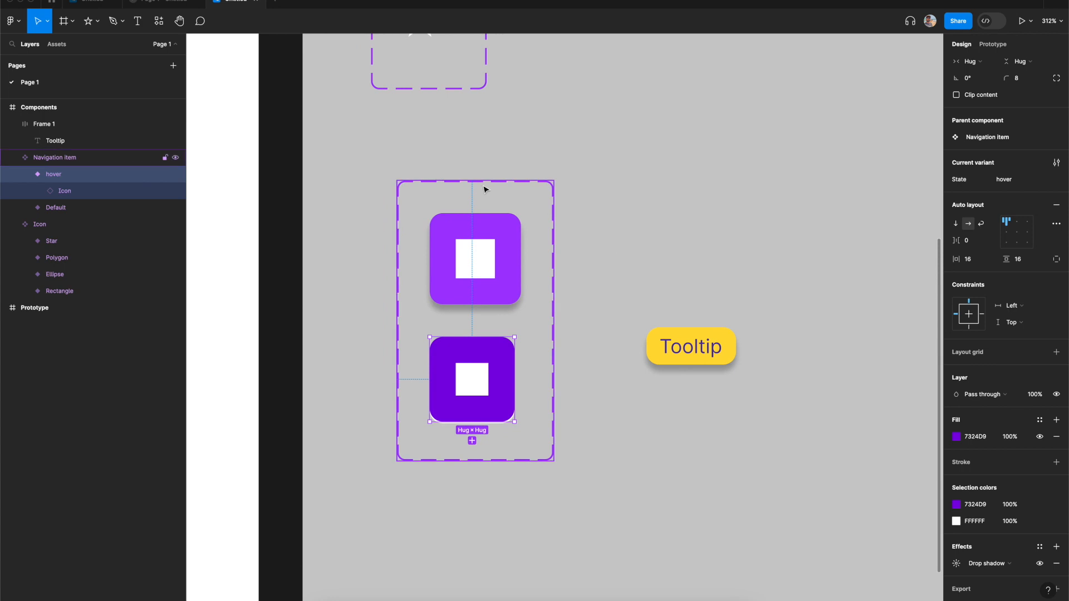
{"action": "left_click", "coordinate": [484, 189]}
{"action": "left_click_drag", "start_coordinate": [555, 311], "coordinate": [629, 359]}
- Rename the tooltip frame nested in the hover variant to Tooltip
{"action": "left_click", "coordinate": [800, 437]}
{"action": "double_click", "coordinate": [69, 174]}
{"action": "type", "text": "Tooltup"}
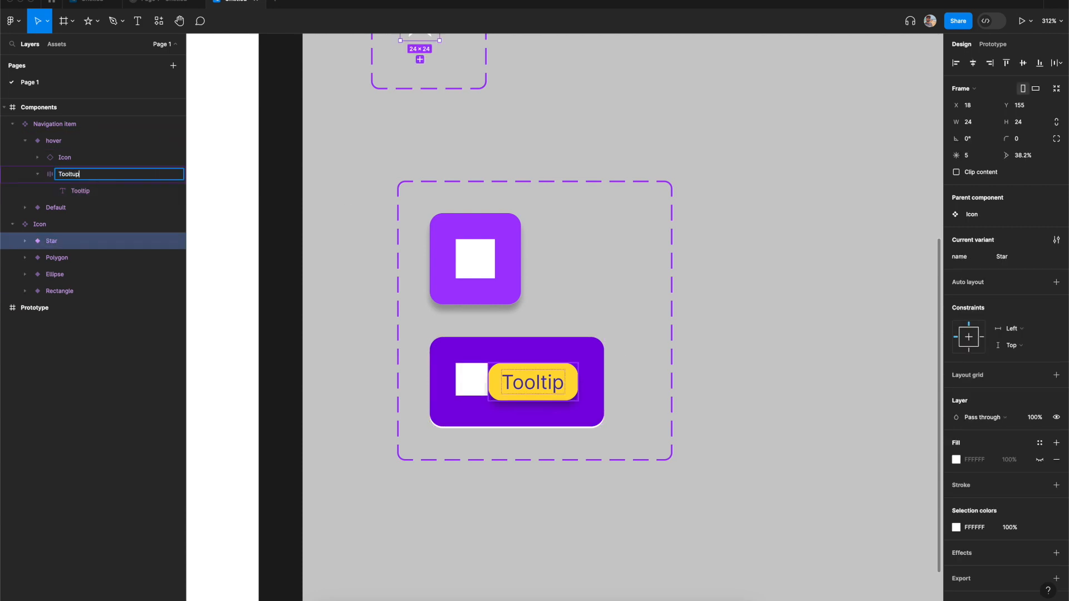
{"action": "key", "text": "Return"}
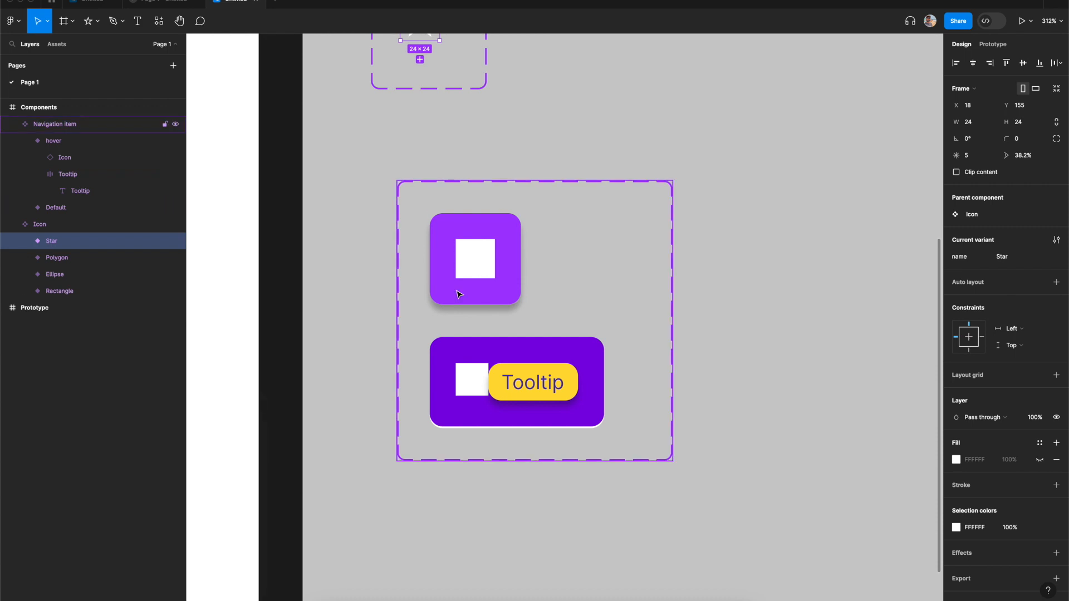
- Give the Tooltip frame absolute position and nudge it beside the icon to X 57, Y 15
{"action": "left_click", "coordinate": [546, 390]}
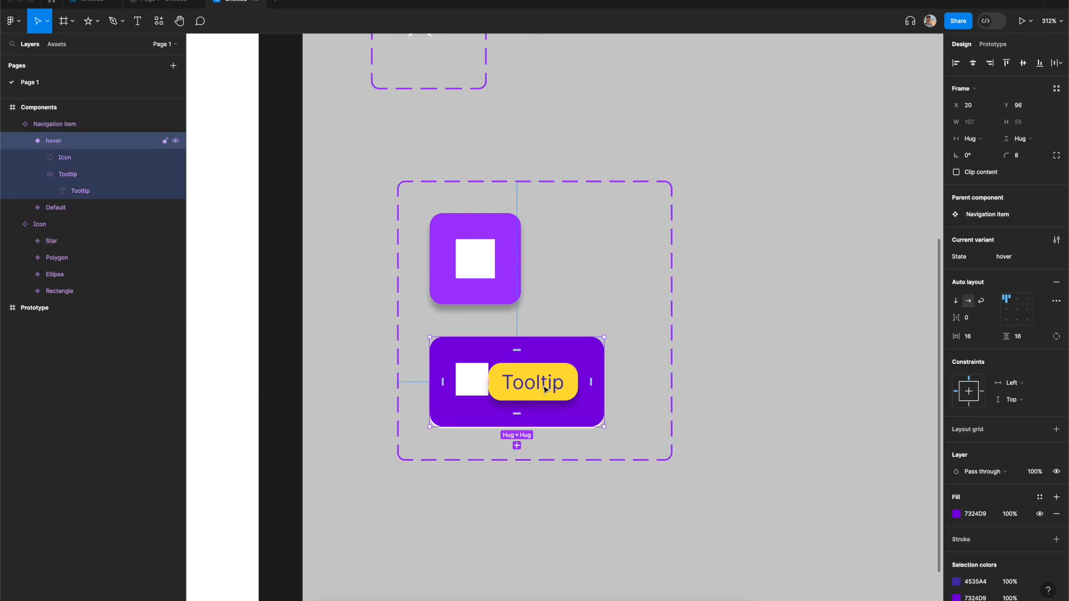
{"action": "left_click", "coordinate": [553, 387]}
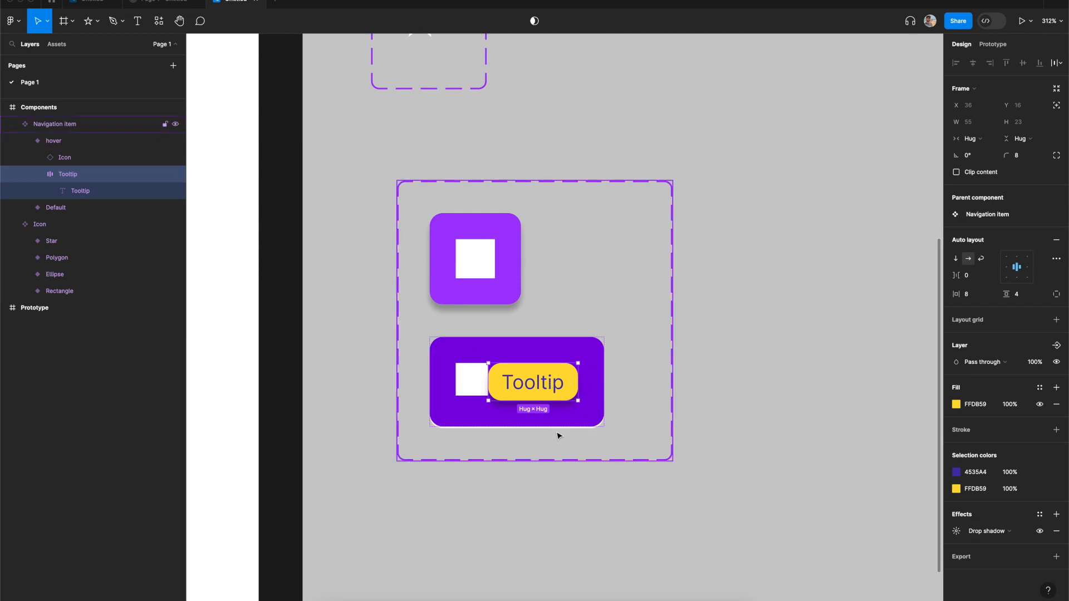
{"action": "left_click", "coordinate": [1058, 107]}
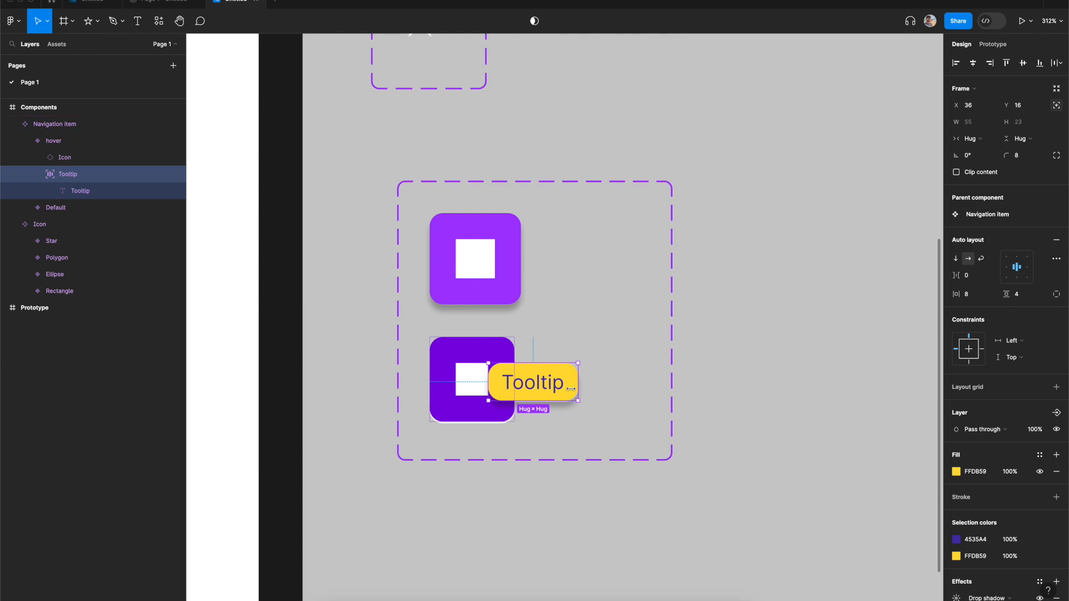
{"action": "key", "text": "shift+Right"}
{"action": "key", "text": "shift+Right"}
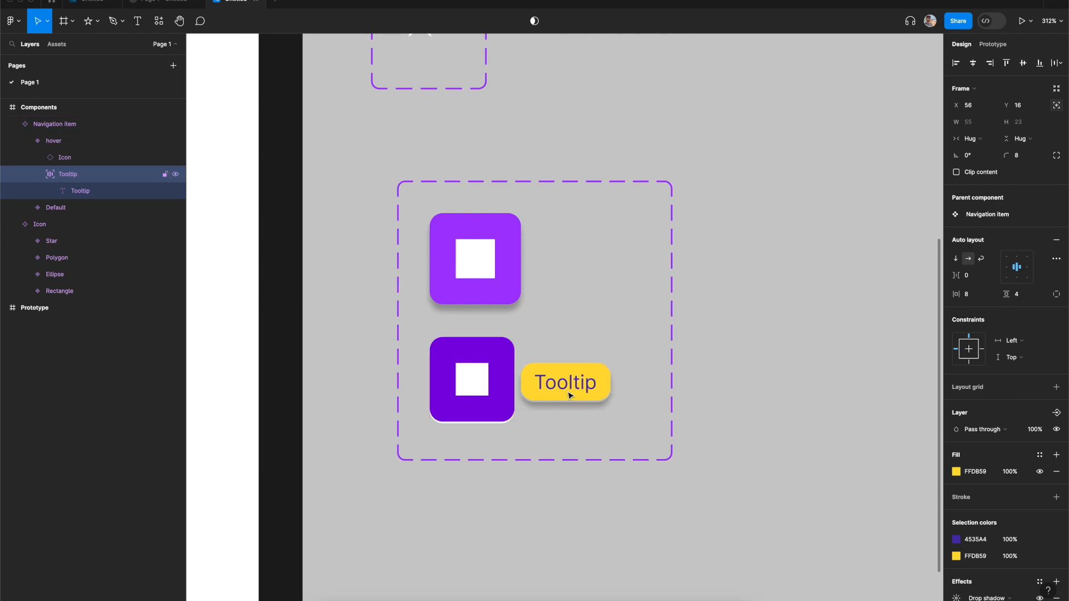
{"action": "key", "text": "Up"}
{"action": "key", "text": "Right"}
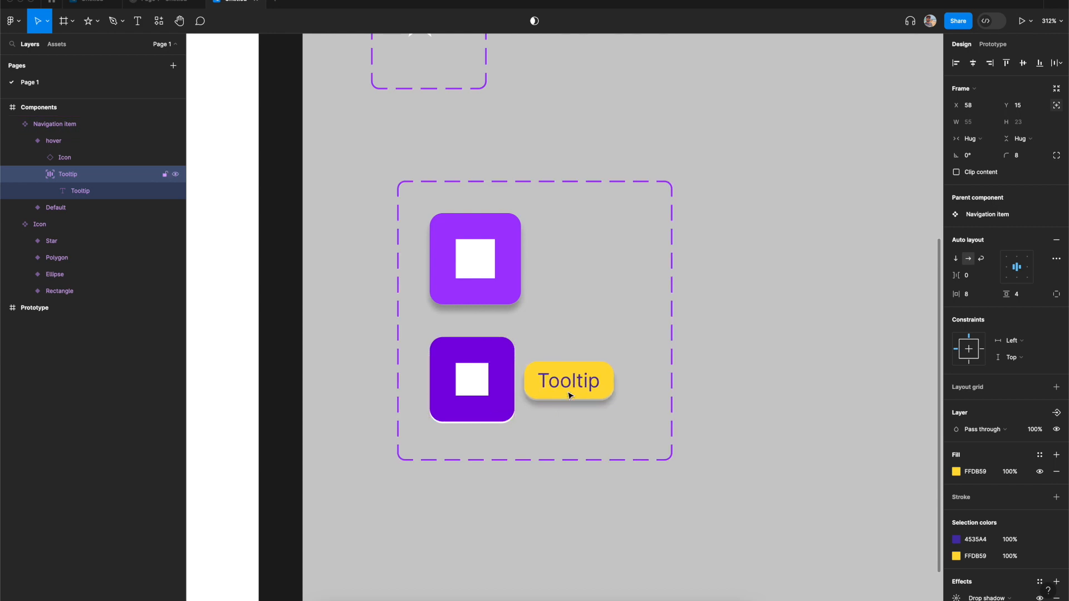
- Place a Navigation item instance inside the Prototype frame near its top-left corner
{"action": "left_click", "coordinate": [780, 378]}
{"action": "scroll", "coordinate": [779, 378], "scroll_direction": "down", "scroll_amount": 5}
{"action": "scroll", "coordinate": [780, 377], "scroll_direction": "left", "scroll_amount": 3}
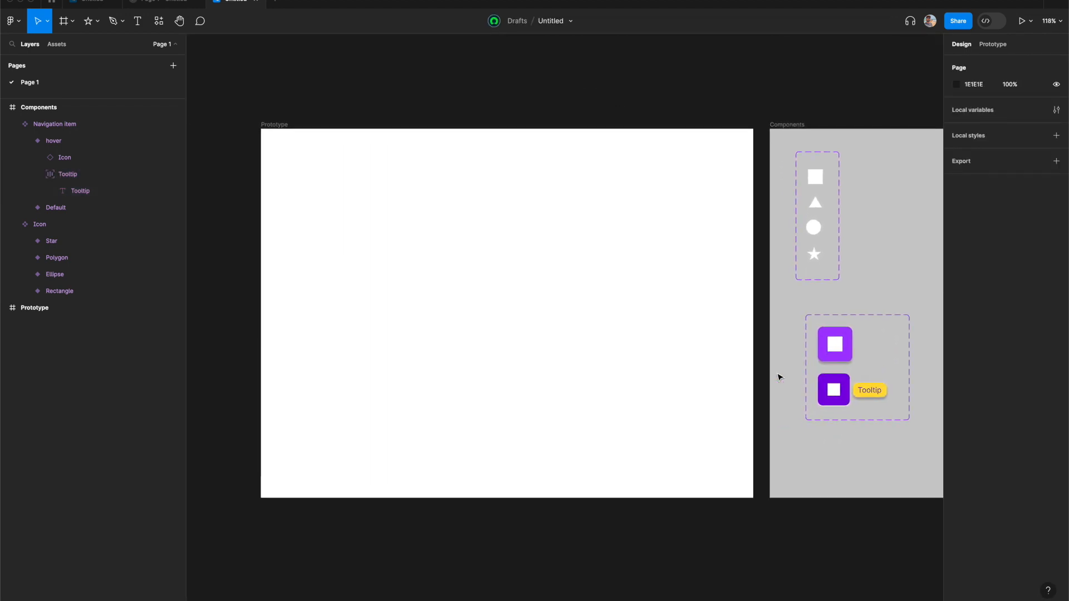
{"action": "scroll", "coordinate": [779, 378], "scroll_direction": "left", "scroll_amount": 1}
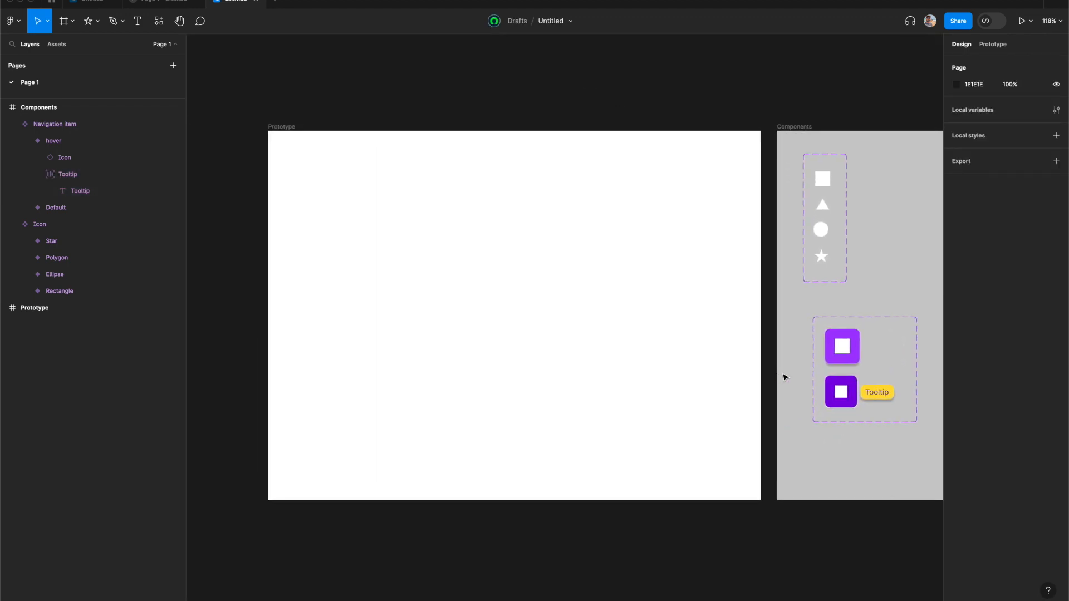
{"action": "left_click", "coordinate": [848, 357]}
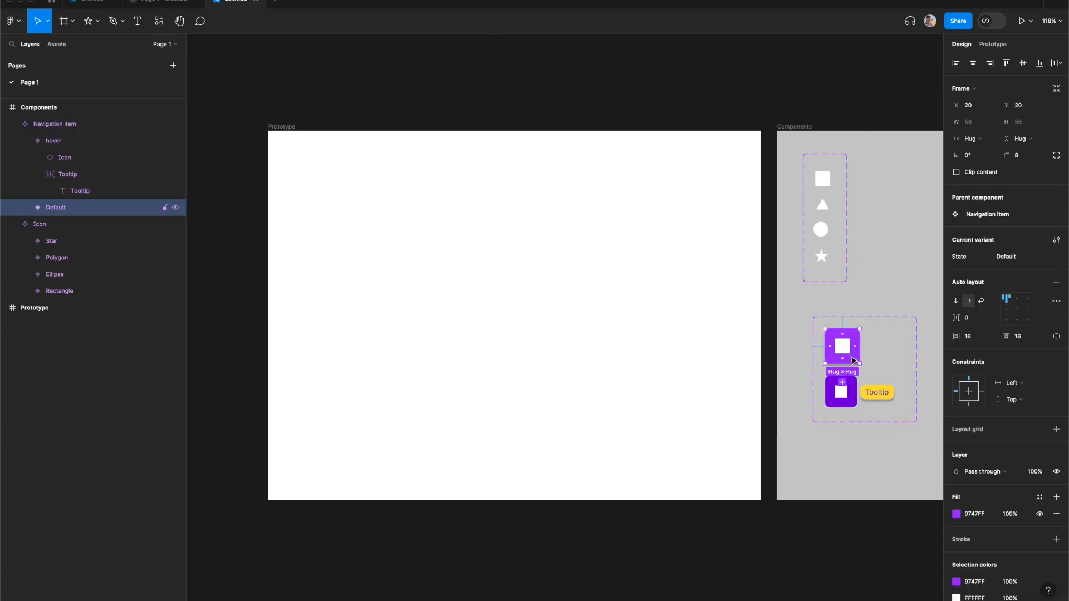
{"action": "left_click_drag", "start_coordinate": [852, 360], "coordinate": [468, 260]}
{"action": "left_click_drag", "start_coordinate": [404, 243], "coordinate": [390, 219]}
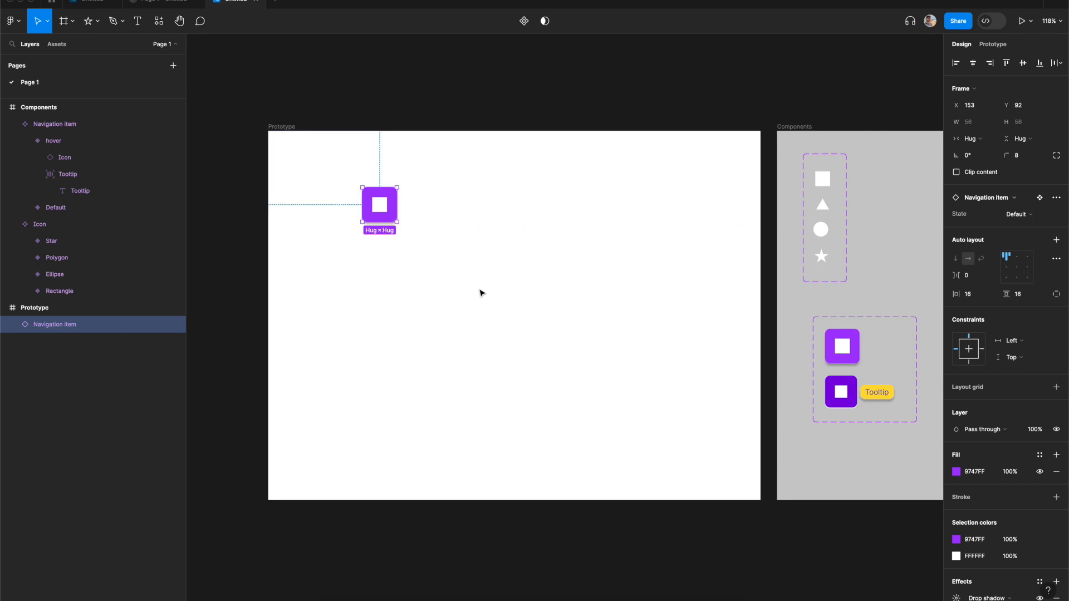
- Wrap the instance in a vertical auto layout frame with a gap of 16 and padding of 24 on both axes
{"action": "key", "text": "shift+a"}
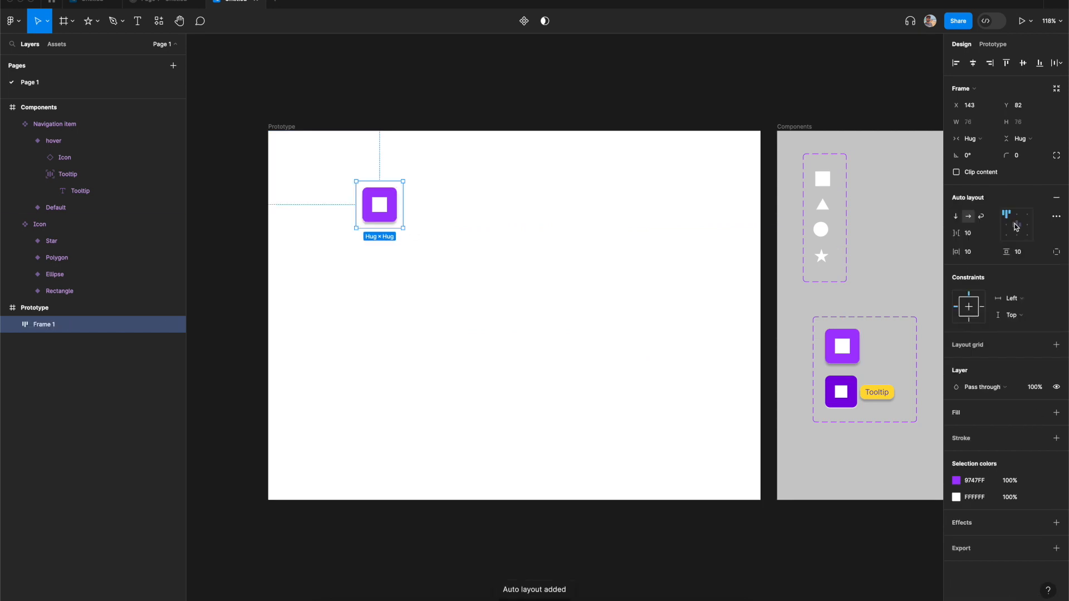
{"action": "left_click", "coordinate": [956, 217]}
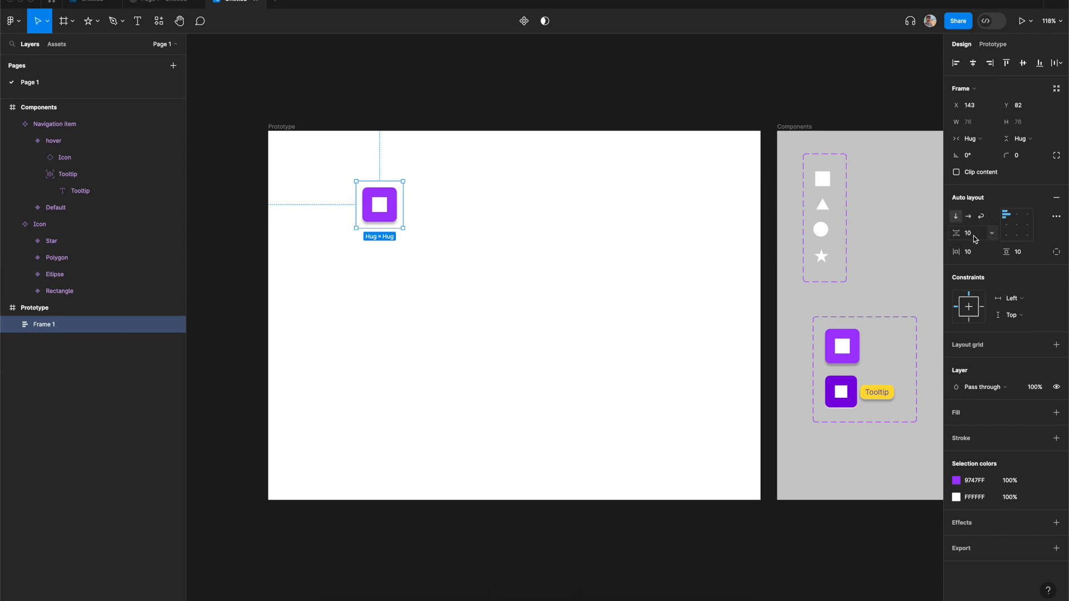
{"action": "type", "text": "16"}
{"action": "key", "text": "Tab"}
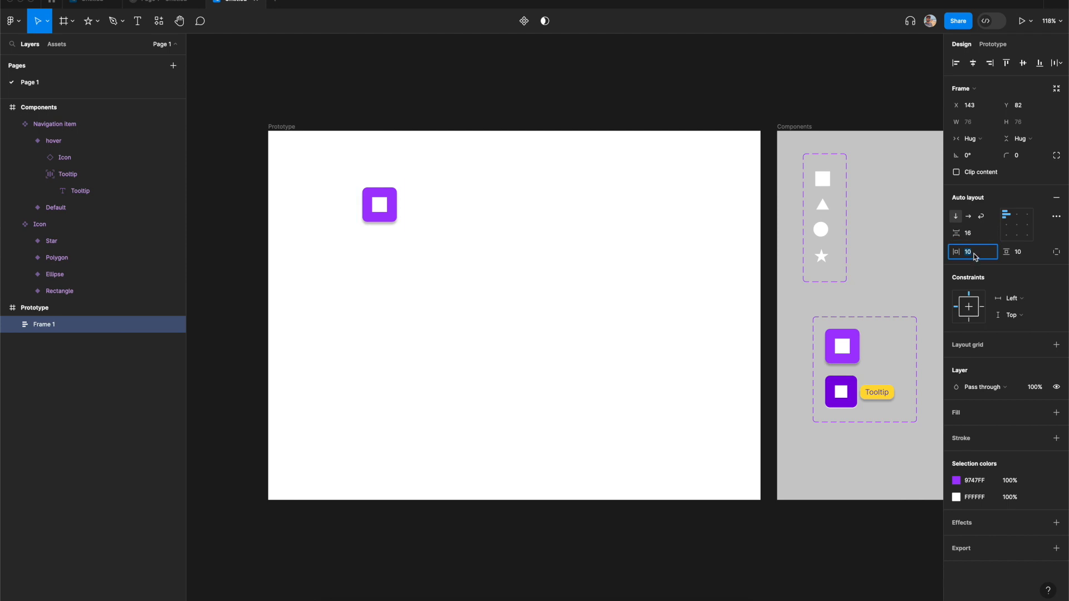
{"action": "type", "text": "24"}
{"action": "key", "text": "Tab"}
{"action": "type", "text": "24"}
{"action": "key", "text": "Tab"}
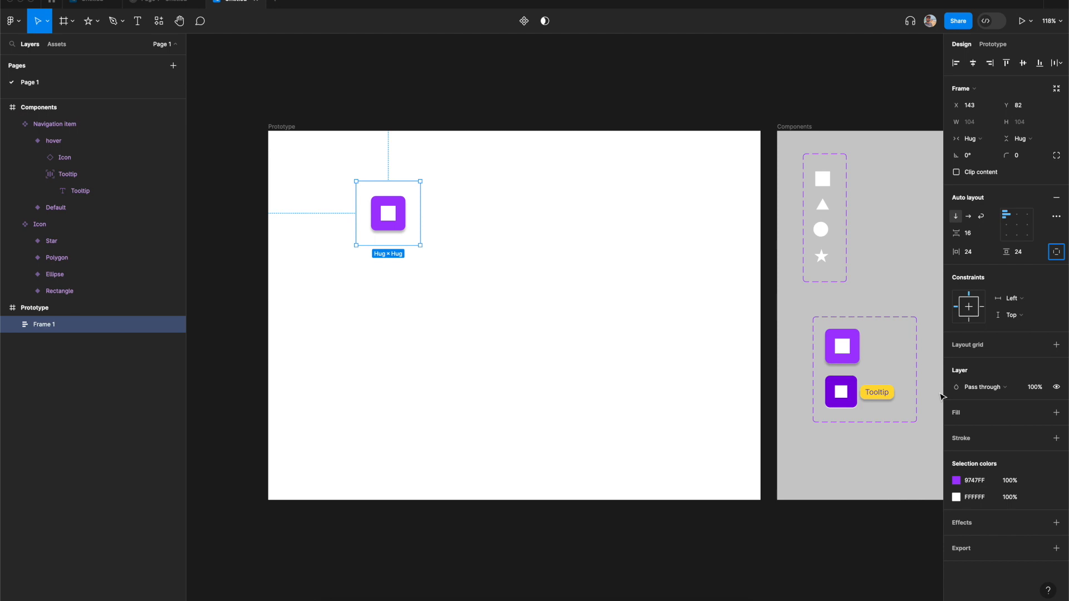
- Give the navigation frame a fill of EFD4FF and a corner radius of 16
{"action": "left_click", "coordinate": [967, 414]}
{"action": "left_click", "coordinate": [974, 434]}
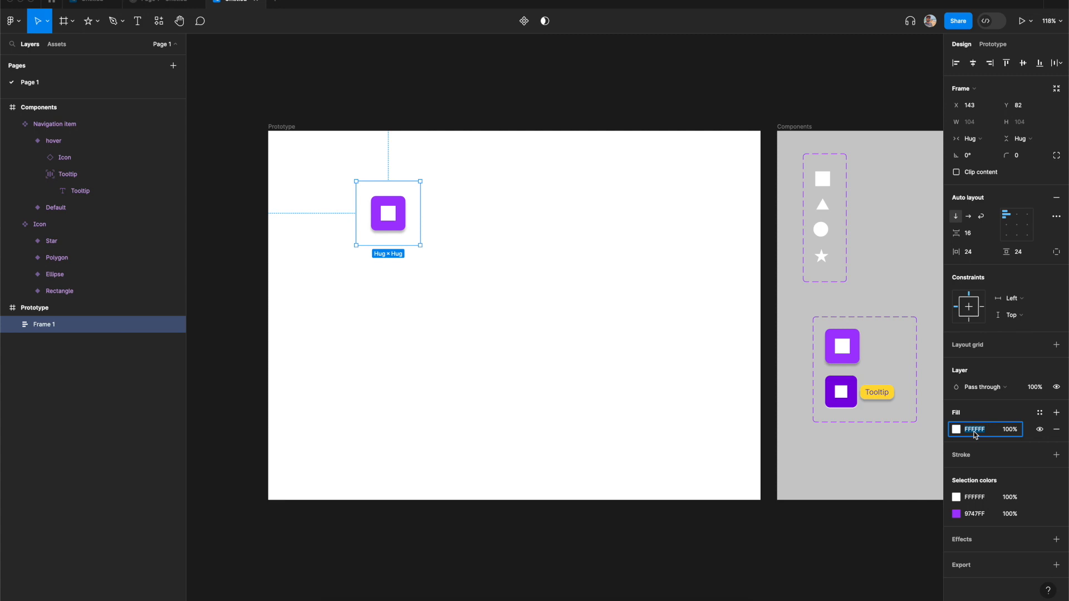
{"action": "type", "text": "efd4ff"}
{"action": "key", "text": "Return"}
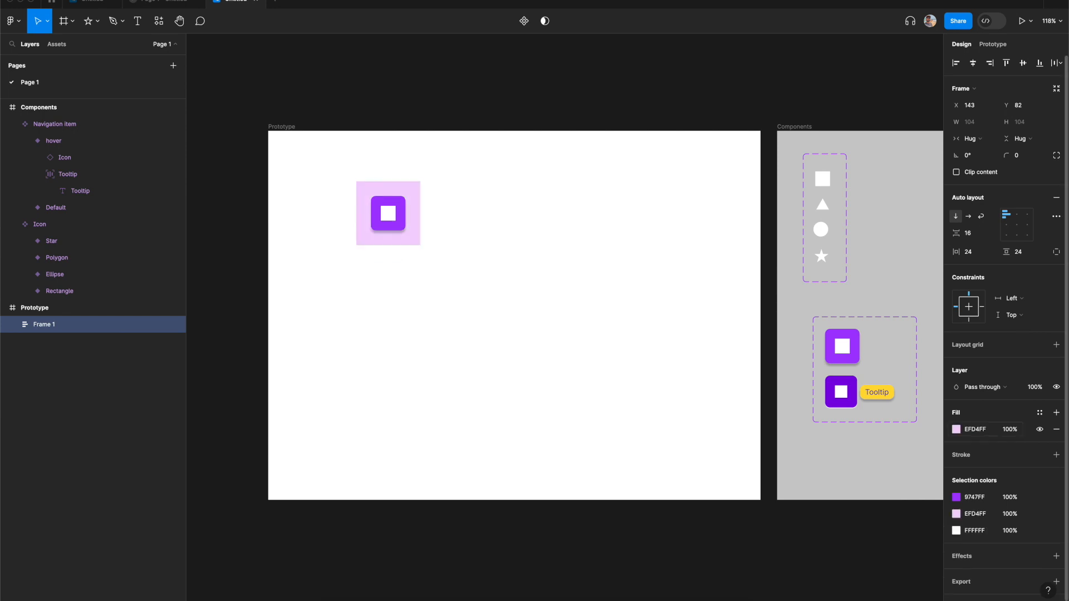
{"action": "left_click", "coordinate": [1023, 159]}
{"action": "type", "text": "16"}
{"action": "key", "text": "Tab"}
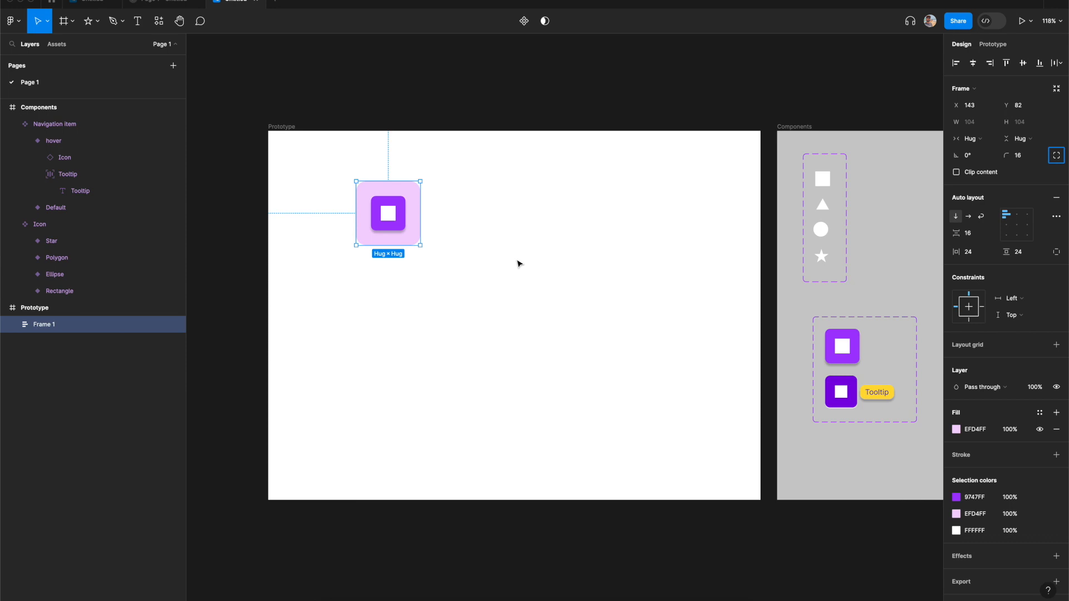
- Rename the auto layout frame to Navigation bar
{"action": "double_click", "coordinate": [47, 327]}
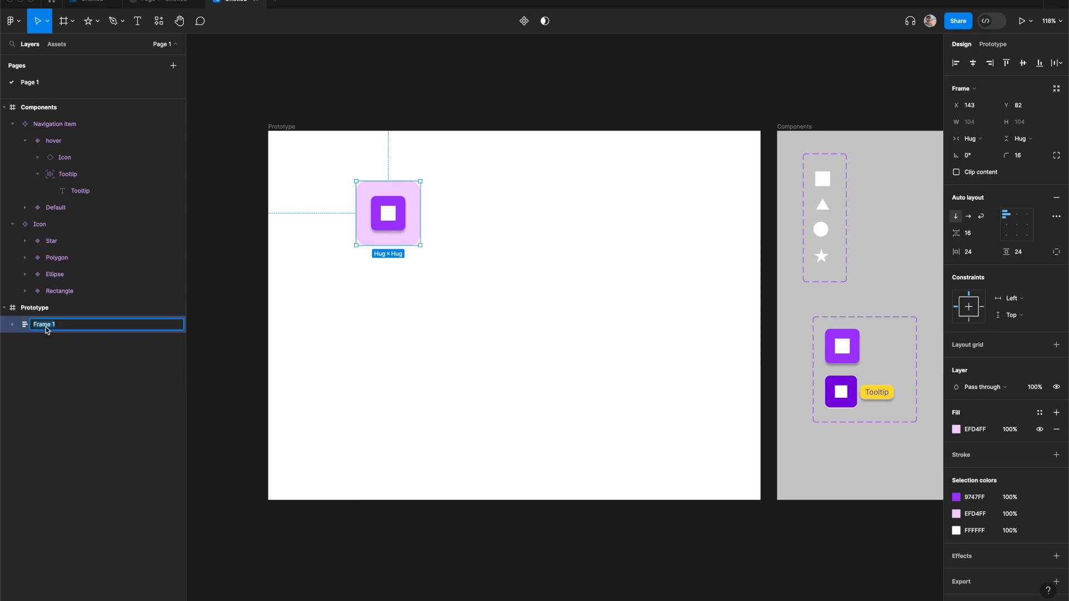
{"action": "type", "text": "Navigation bar"}
{"action": "key", "text": "Return"}
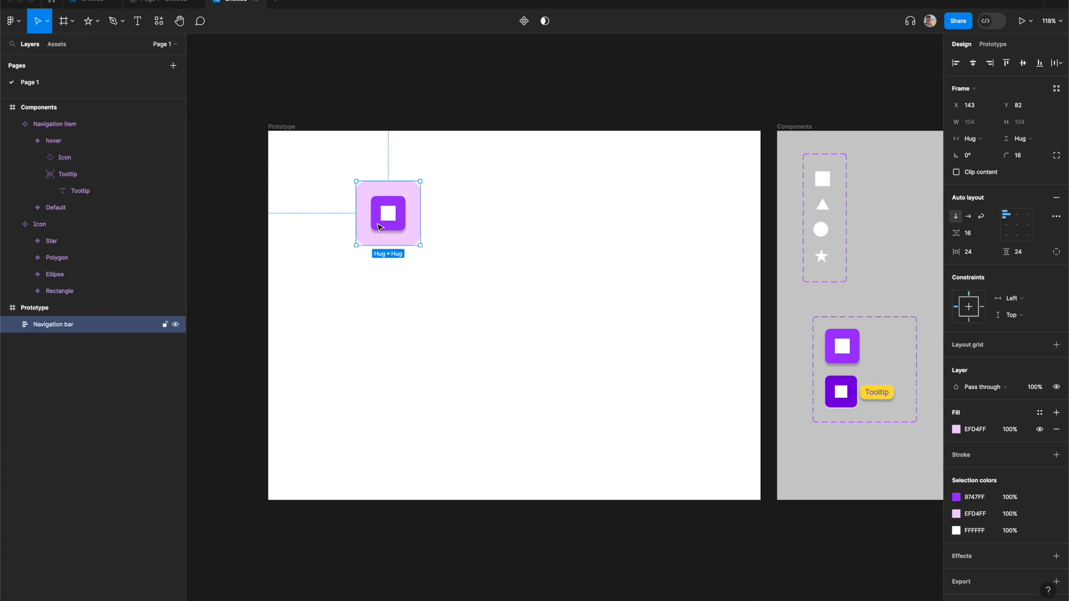
- Duplicate the Navigation item instance inside Navigation bar three times to make four items
{"action": "left_click", "coordinate": [12, 325]}
{"action": "left_click", "coordinate": [74, 345]}
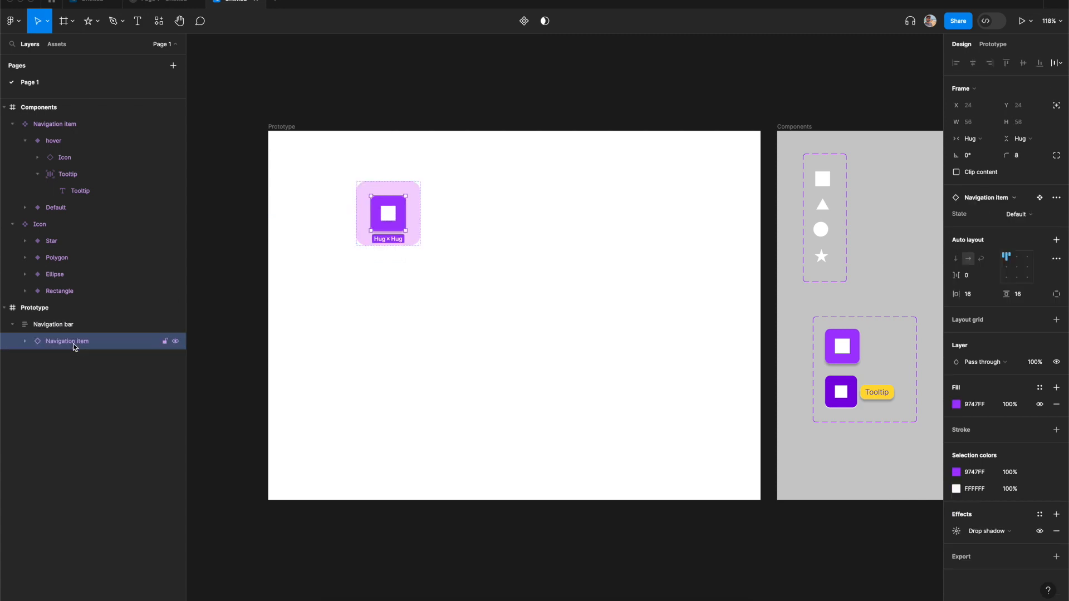
{"action": "key", "text": "ctrl+d"}
{"action": "key", "text": "ctrl+d"}
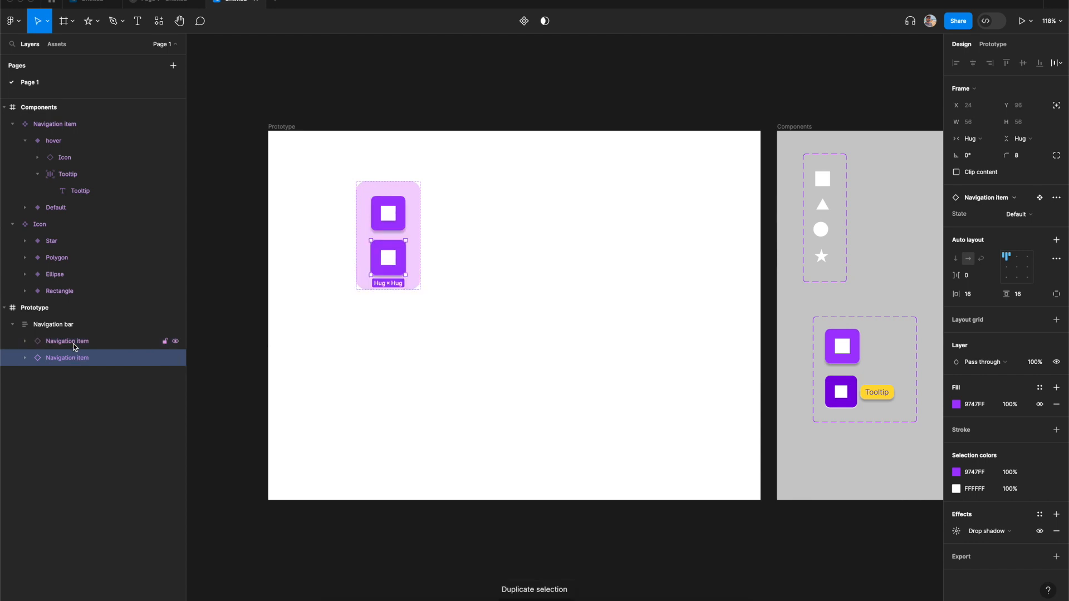
{"action": "key", "text": "ctrl+d"}
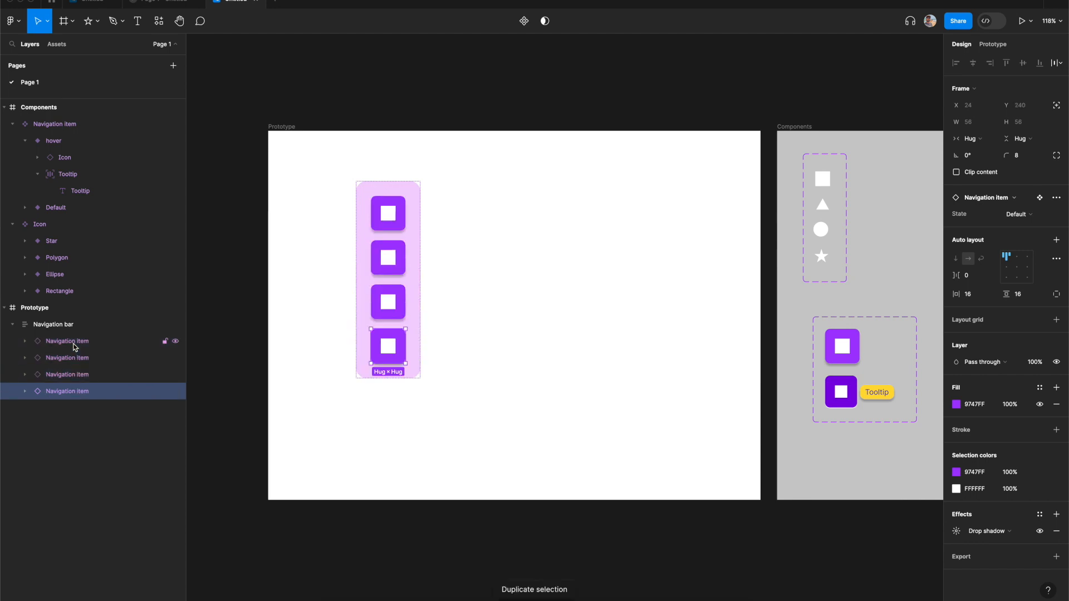
- Expose the nested Icon instance's properties on the Navigation item component set
{"action": "scroll", "coordinate": [635, 584], "scroll_direction": "right", "scroll_amount": 4}
{"action": "left_click", "coordinate": [634, 583]}
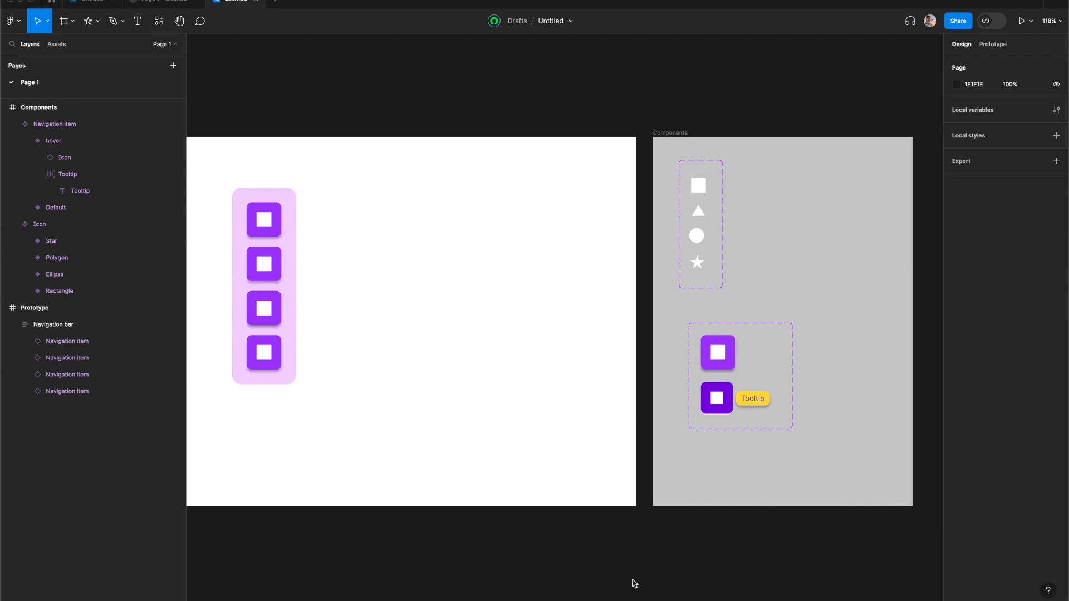
{"action": "left_click", "coordinate": [764, 324]}
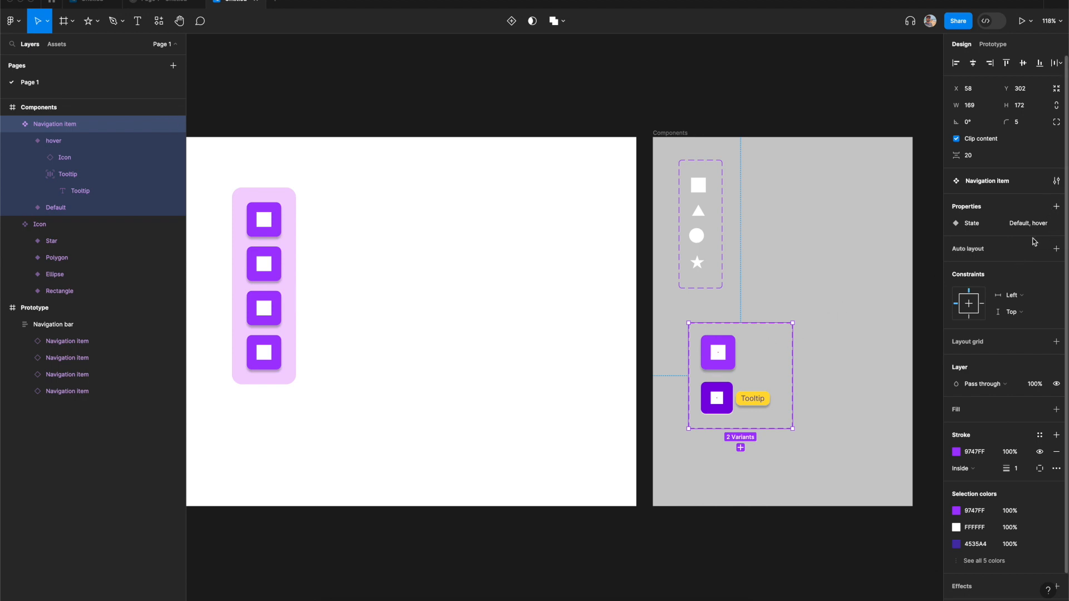
{"action": "left_click", "coordinate": [1056, 207]}
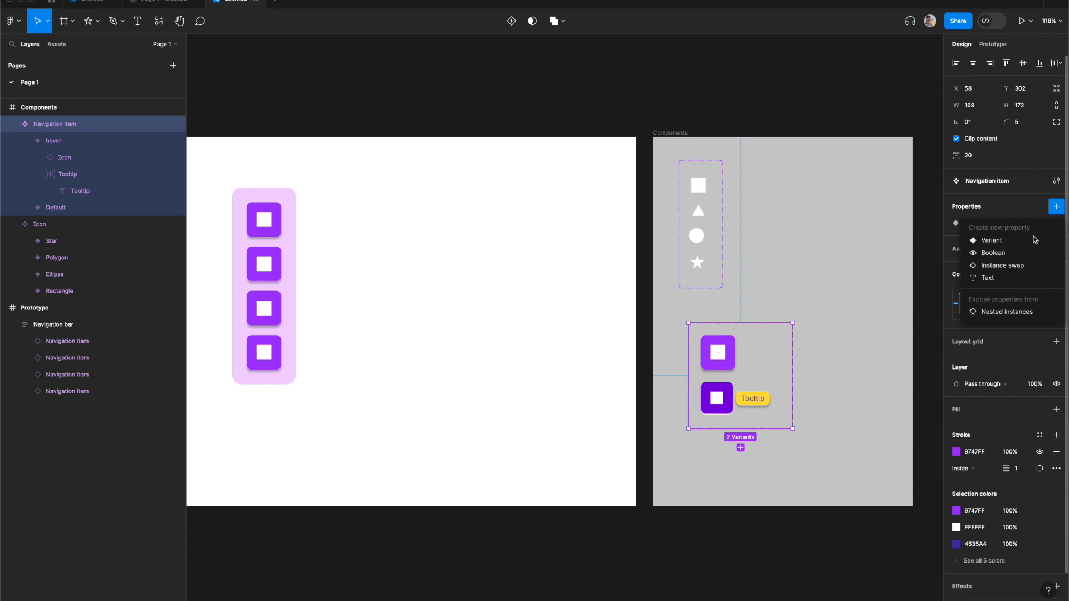
{"action": "left_click", "coordinate": [997, 313]}
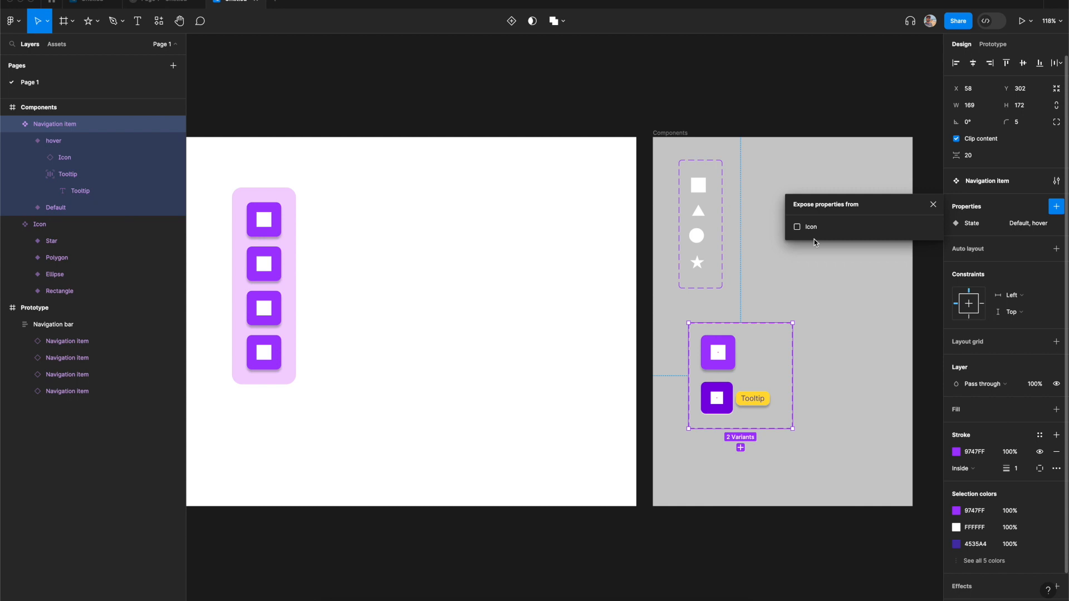
{"action": "left_click", "coordinate": [797, 227]}
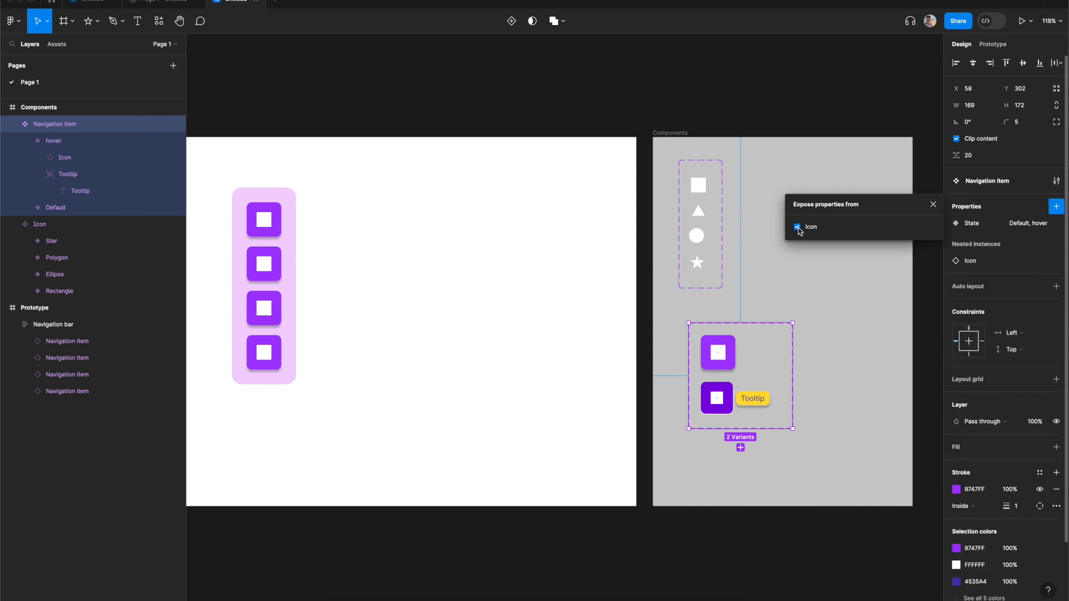
{"action": "left_click", "coordinate": [933, 205]}
- Swap the second navigation item's icon to Star
{"action": "left_click", "coordinate": [398, 303]}
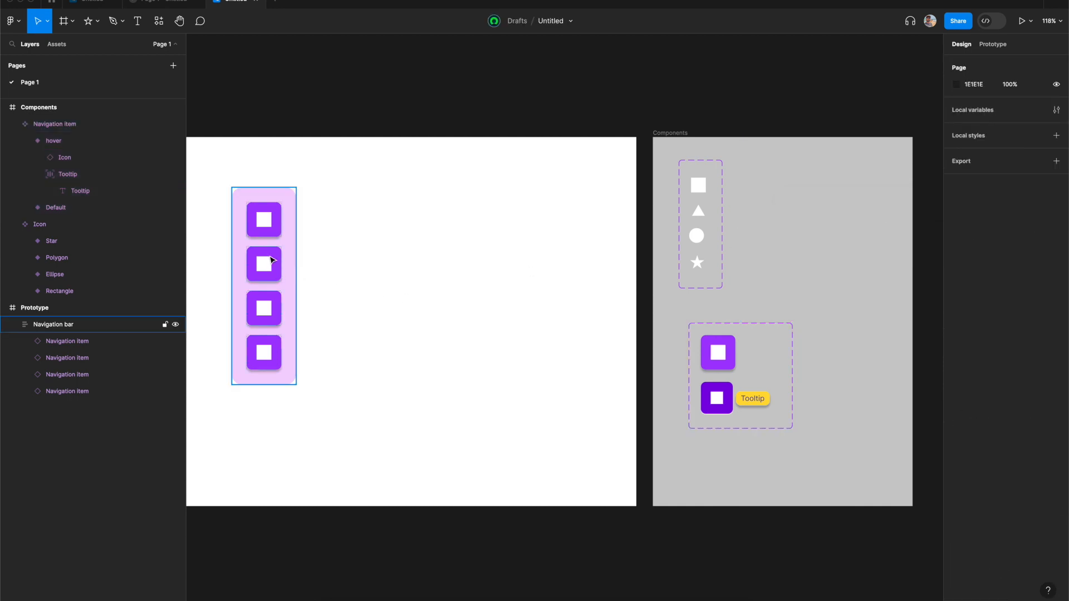
{"action": "left_click", "coordinate": [271, 276]}
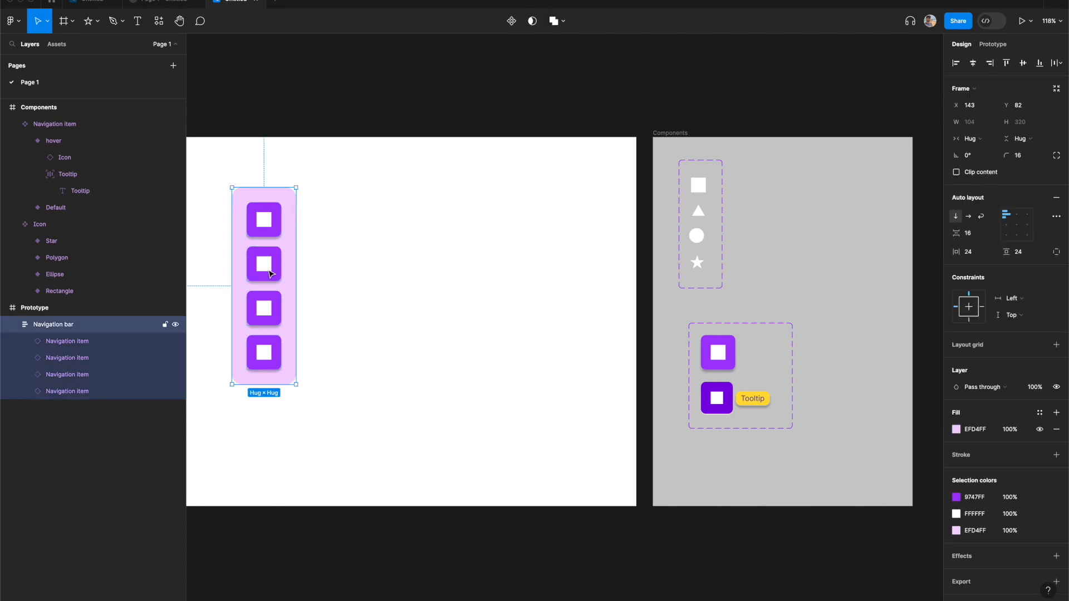
{"action": "left_click", "coordinate": [271, 274]}
{"action": "left_click", "coordinate": [1023, 254]}
{"action": "left_click", "coordinate": [1000, 270]}
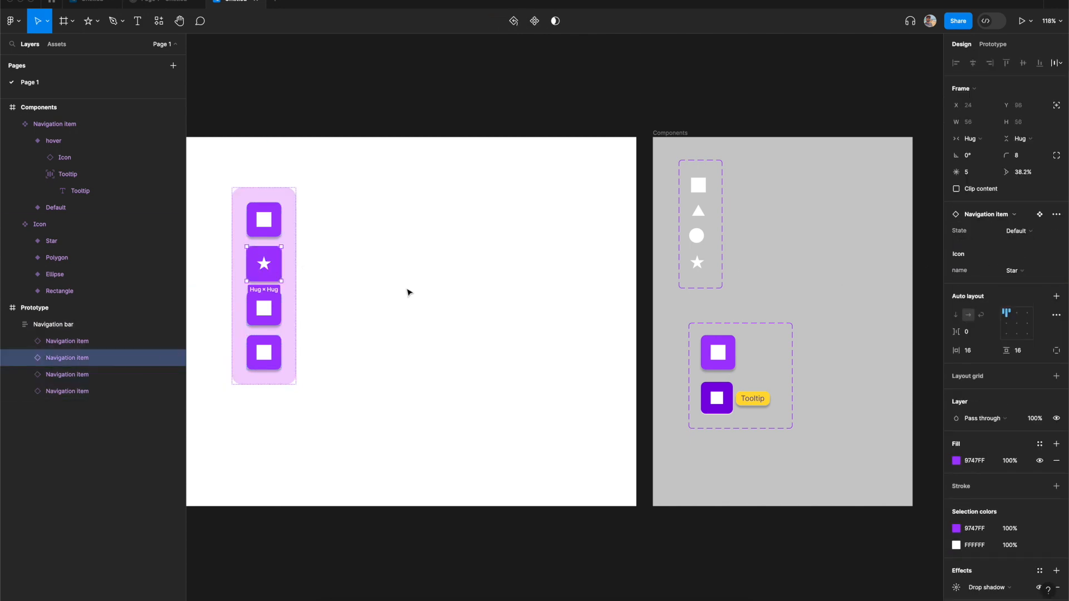
- Swap the third navigation item's icon to Polygon
{"action": "left_click", "coordinate": [266, 308]}
{"action": "left_click", "coordinate": [1020, 255]}
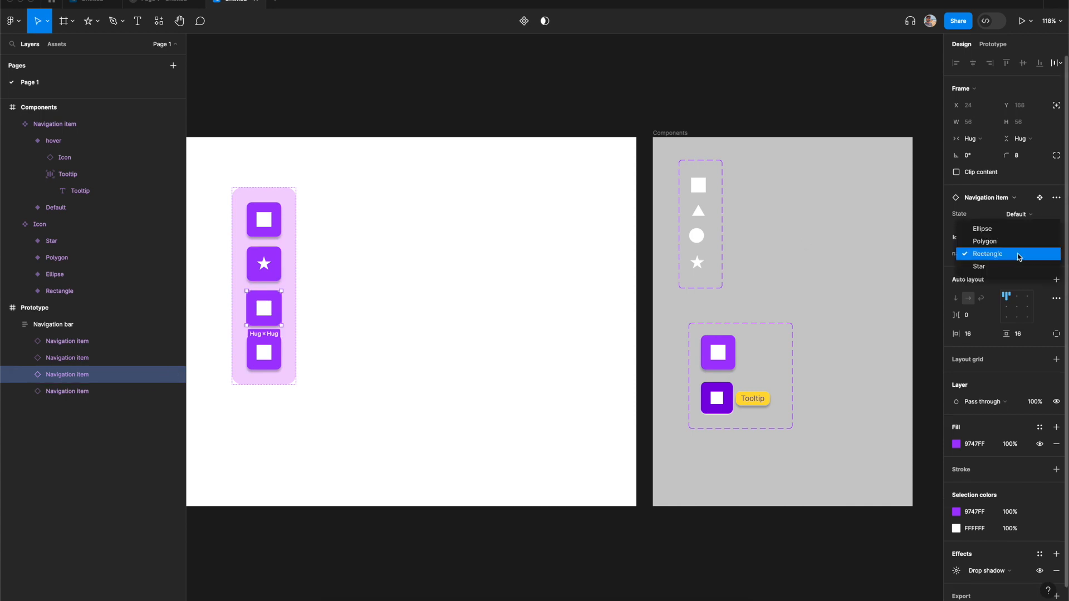
{"action": "left_click", "coordinate": [1001, 242]}
- Swap the fourth navigation item's icon to Ellipse
{"action": "left_click", "coordinate": [278, 365]}
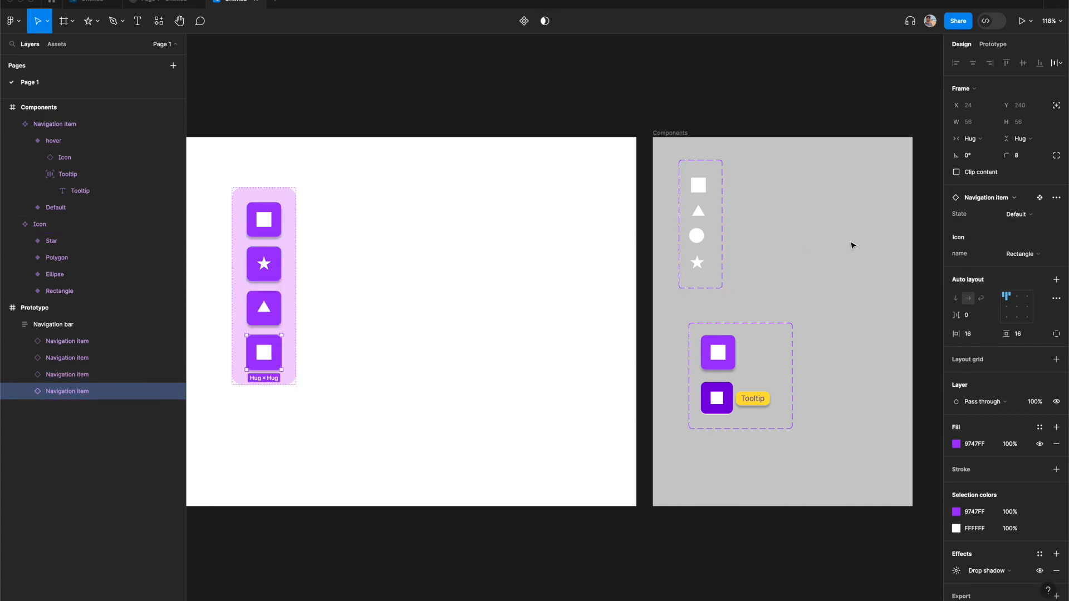
{"action": "left_click", "coordinate": [1024, 255]}
{"action": "left_click", "coordinate": [998, 231]}
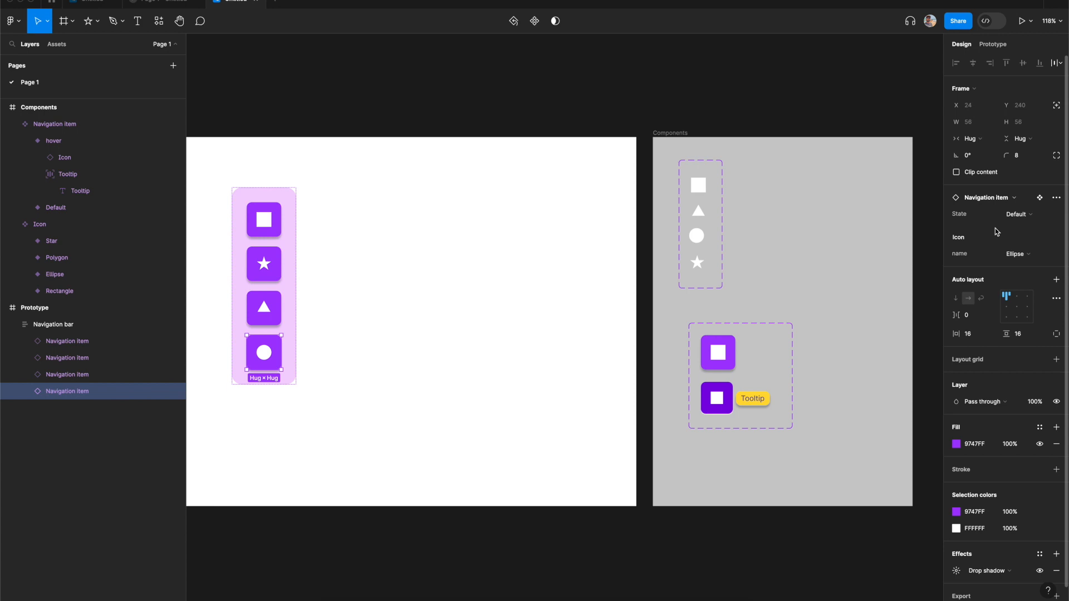
{"action": "left_click", "coordinate": [417, 301]}
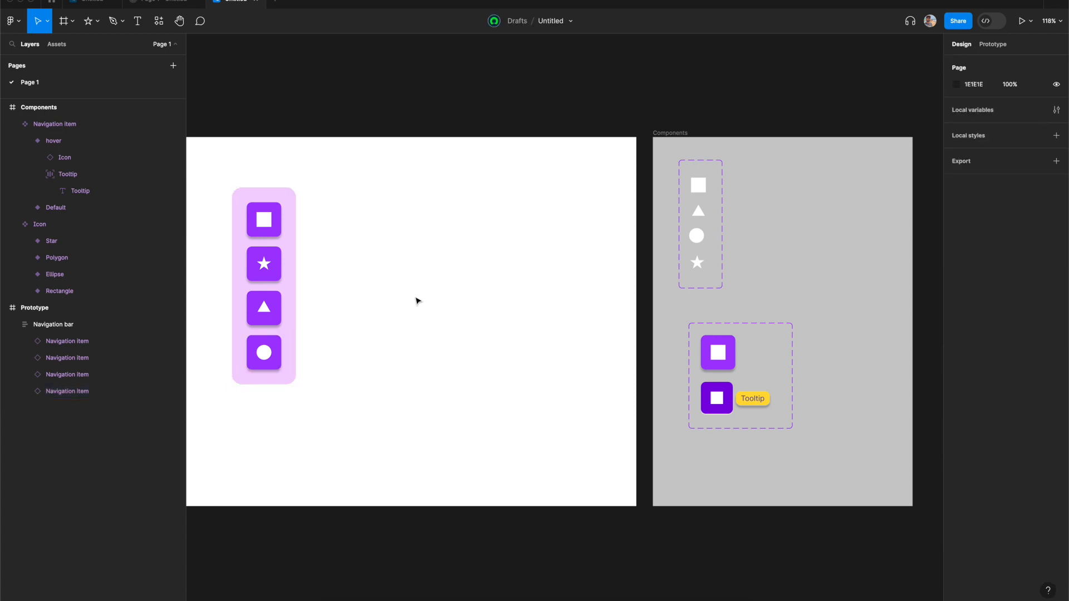
- Select the Prototype frame and preview it in presentation mode, then return to the editor
{"action": "scroll", "coordinate": [417, 301], "scroll_direction": "left", "scroll_amount": 2}
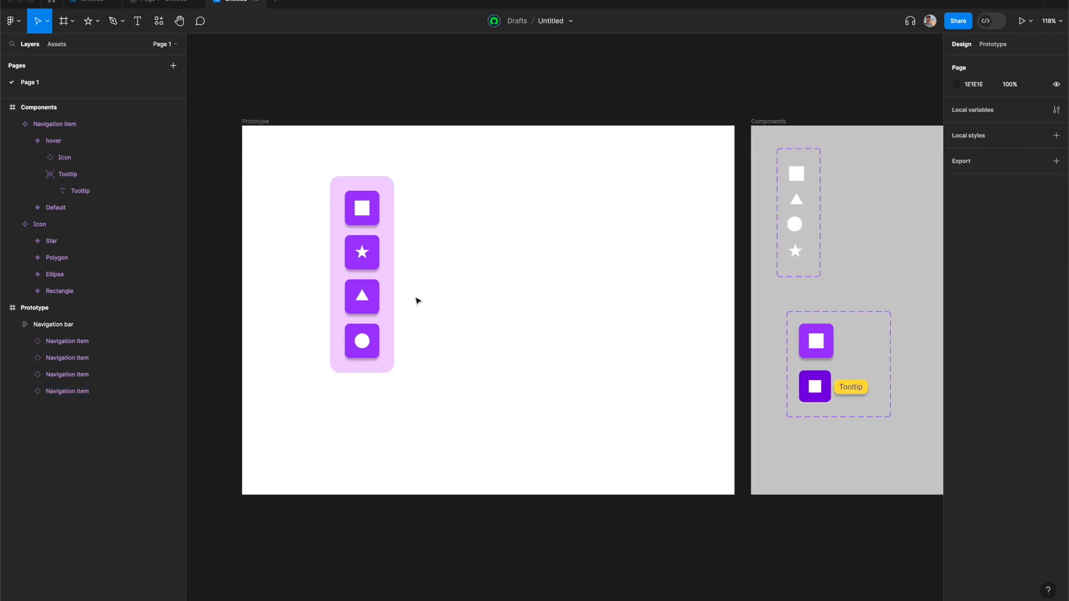
{"action": "left_click", "coordinate": [257, 124]}
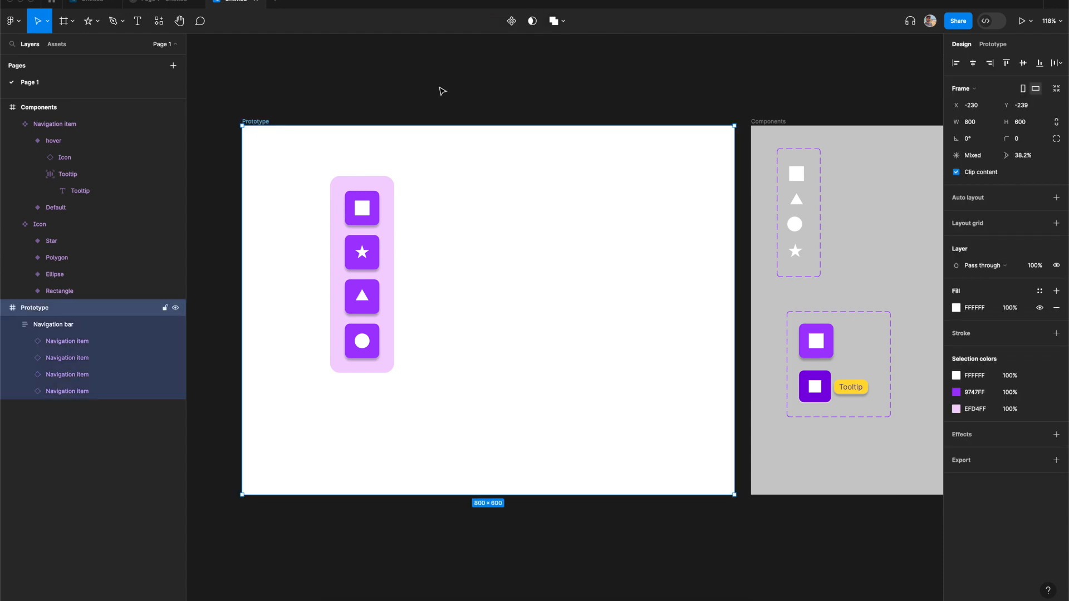
{"action": "left_click", "coordinate": [1022, 23]}
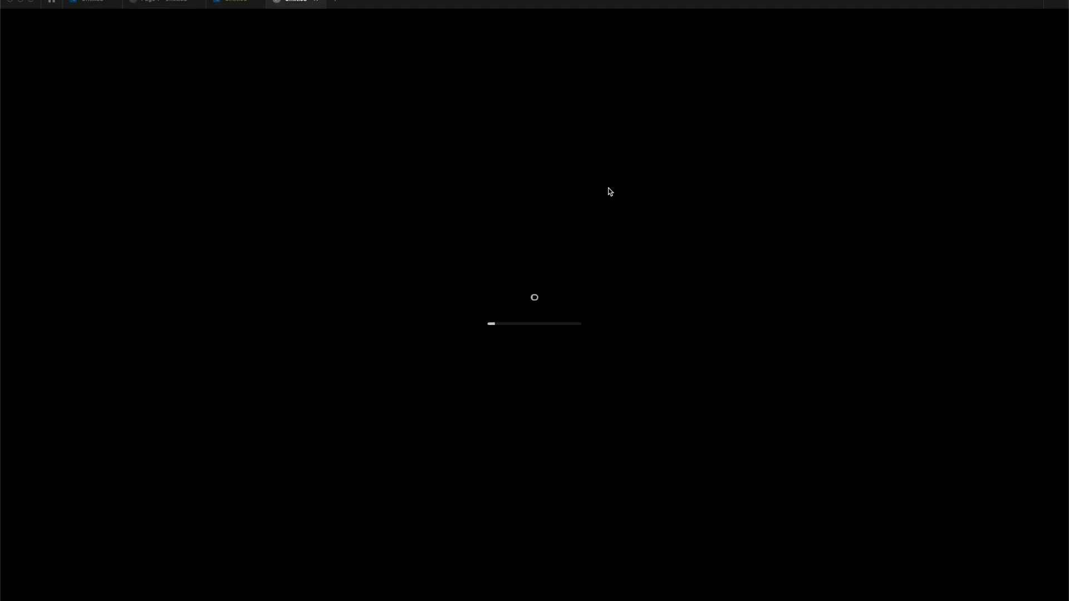
{"action": "mouse_move", "coordinate": [425, 271]}
{"action": "mouse_move", "coordinate": [424, 305]}
{"action": "mouse_move", "coordinate": [436, 218]}
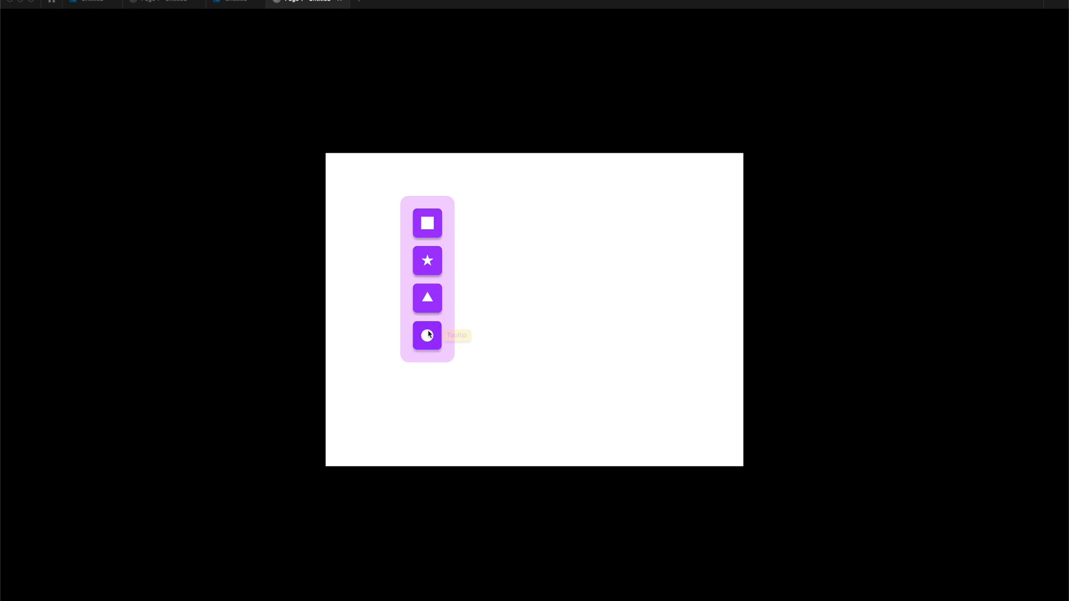
{"action": "left_click", "coordinate": [235, 4]}
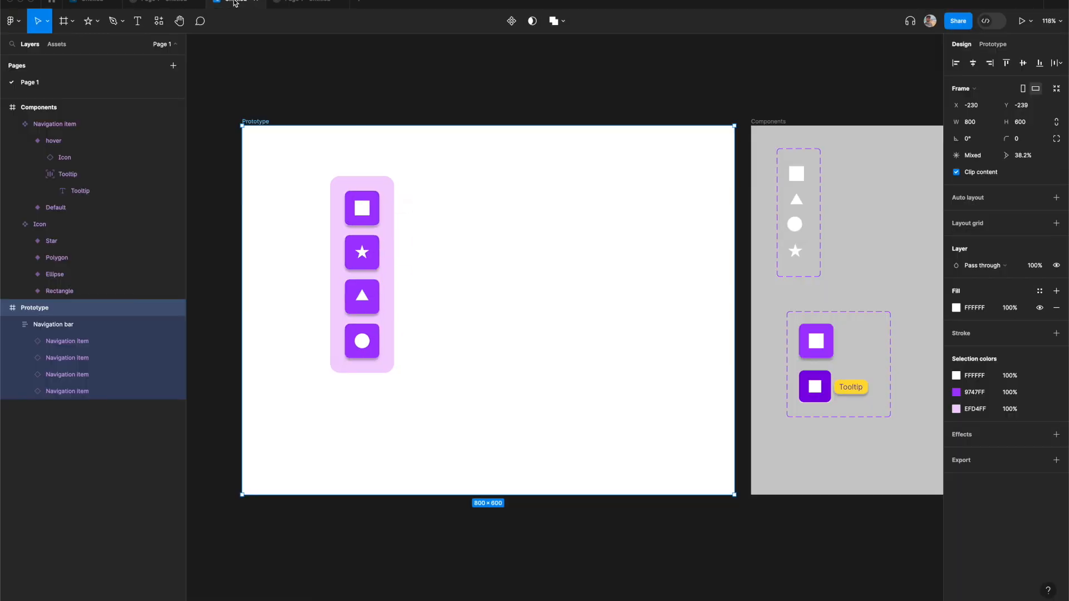
- Set the font size of the tooltip text in the hover variant to 16
{"action": "left_click", "coordinate": [499, 91]}
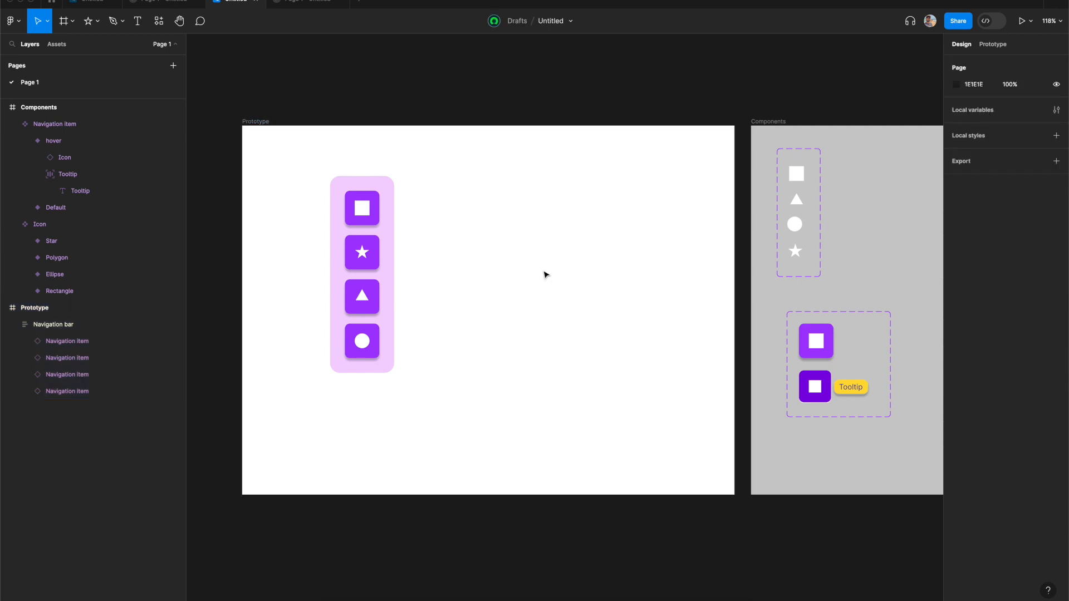
{"action": "scroll", "coordinate": [546, 274], "scroll_direction": "right", "scroll_amount": 3}
{"action": "scroll", "coordinate": [705, 352], "scroll_direction": "up", "scroll_amount": 5}
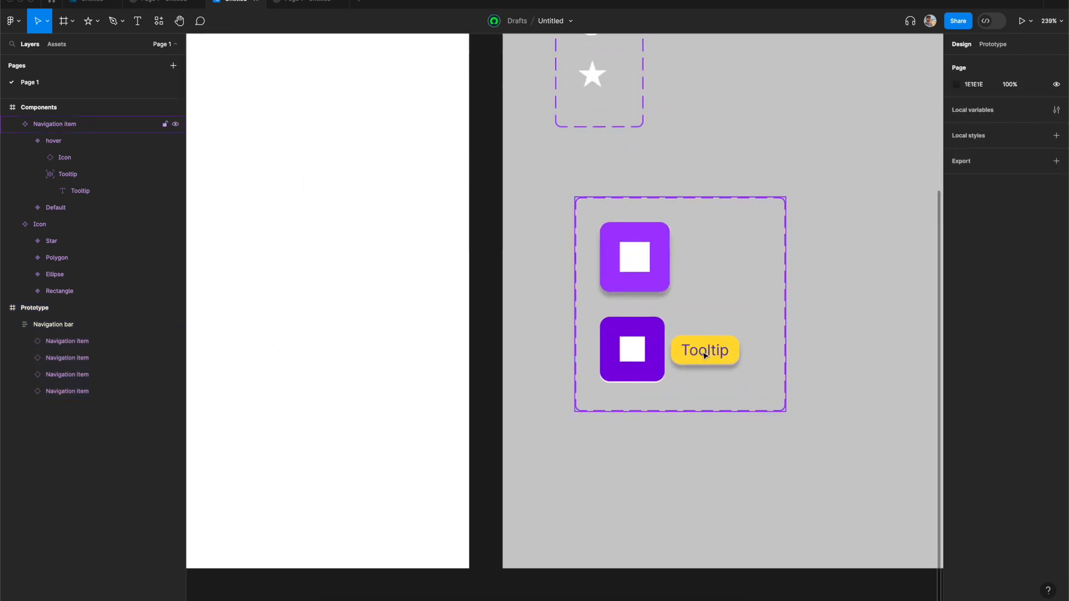
{"action": "left_click", "coordinate": [706, 355], "text": "super"}
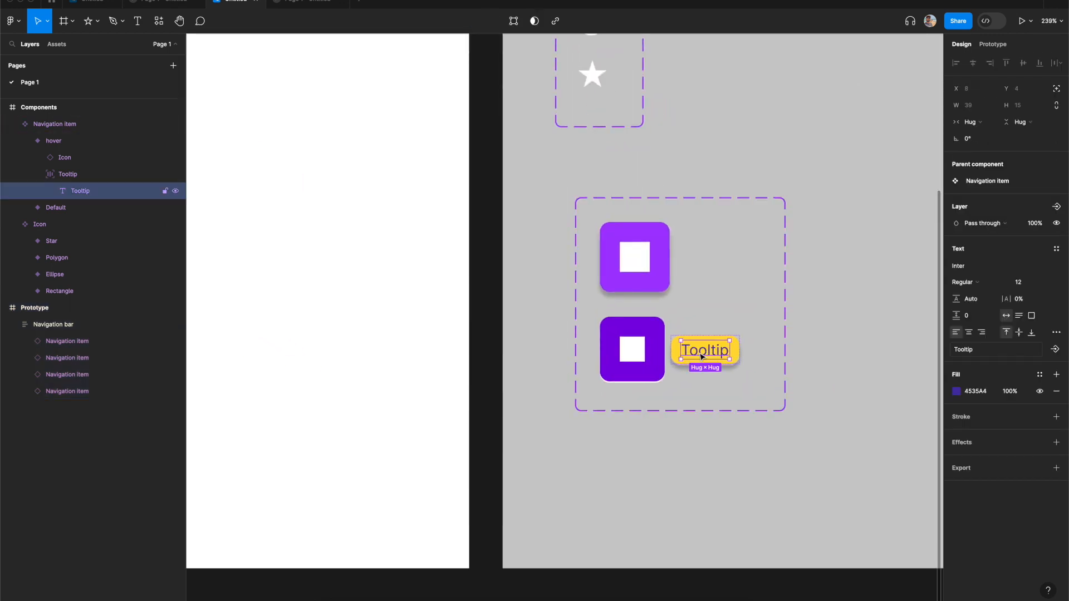
{"action": "left_click", "coordinate": [1048, 283]}
{"action": "left_click", "coordinate": [1035, 333]}
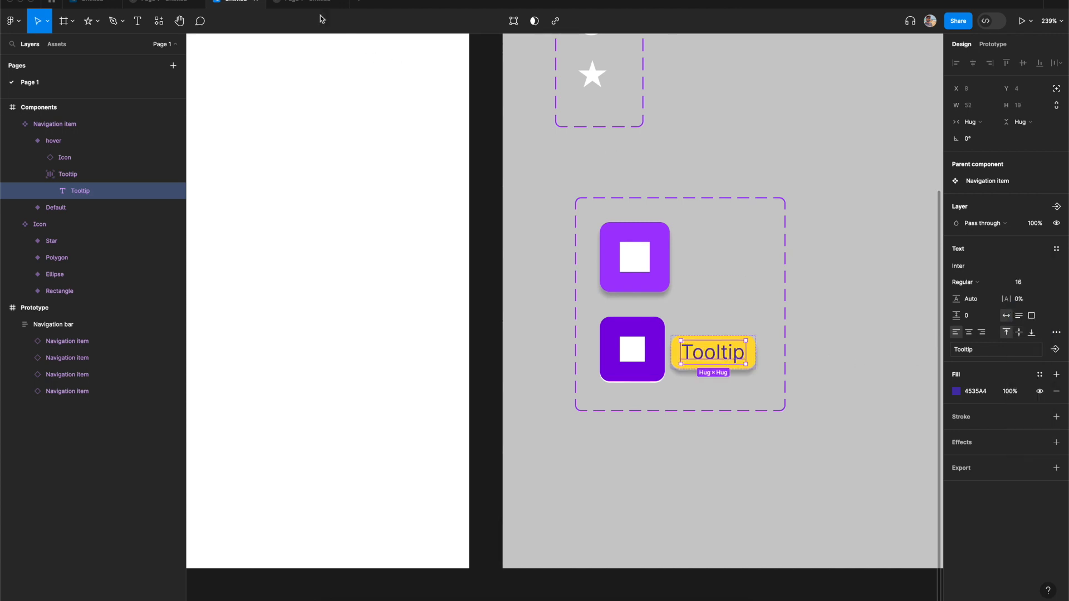
- Switch to the prototype preview tab and back to the editor to check the navigation bar
{"action": "left_click", "coordinate": [299, 3]}
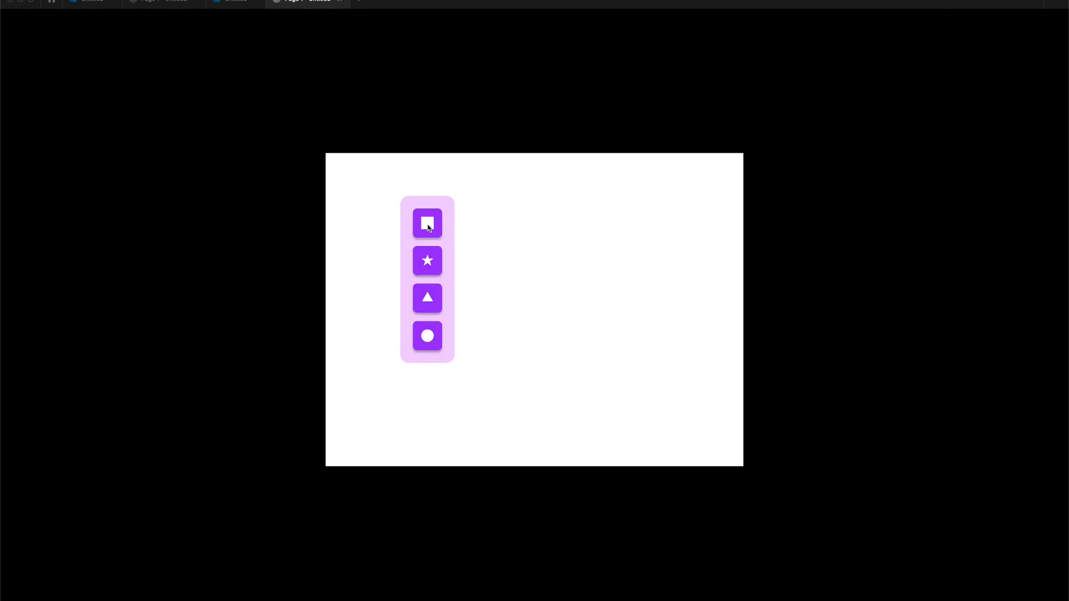
{"action": "left_click", "coordinate": [232, 3]}
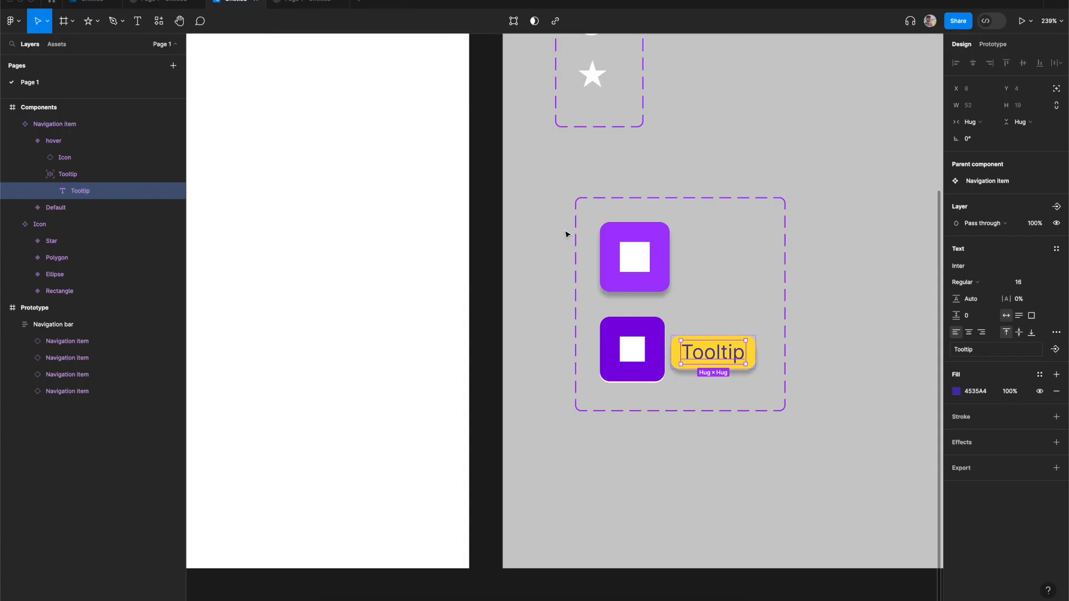
{"action": "scroll", "coordinate": [566, 231], "scroll_direction": "down", "scroll_amount": 10}
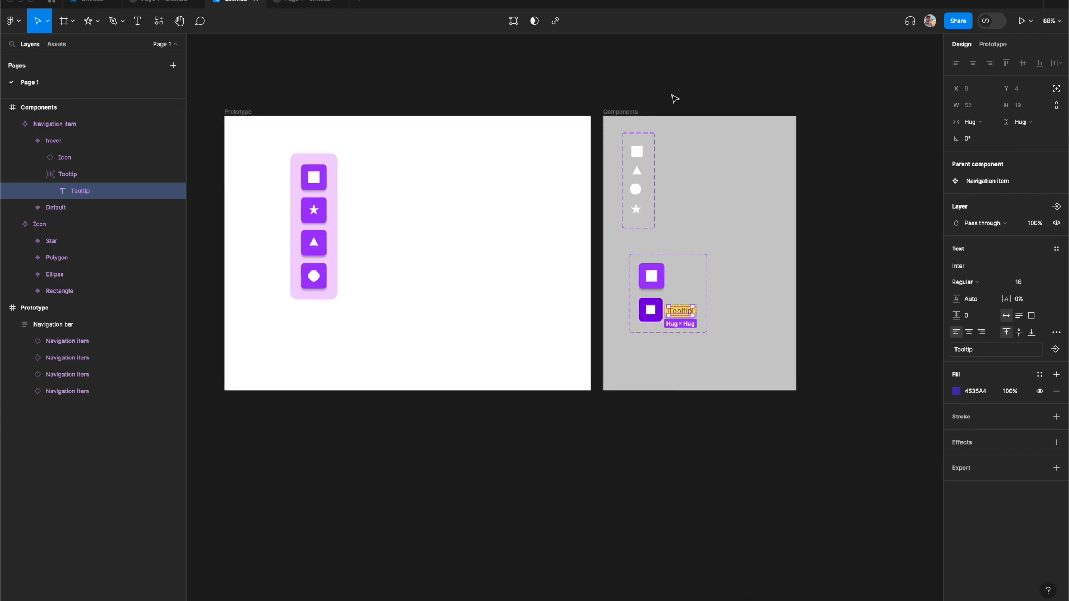
{"action": "left_click", "coordinate": [675, 98]}
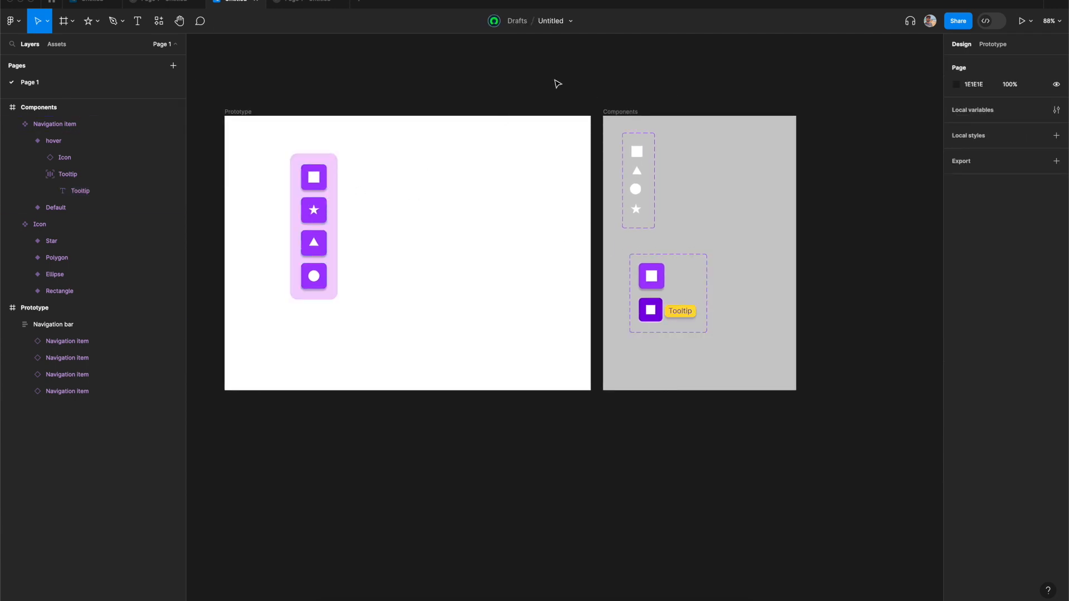
- Open local variables and create a new String variable
{"action": "left_click", "coordinate": [1056, 111]}
{"action": "left_click", "coordinate": [829, 187]}
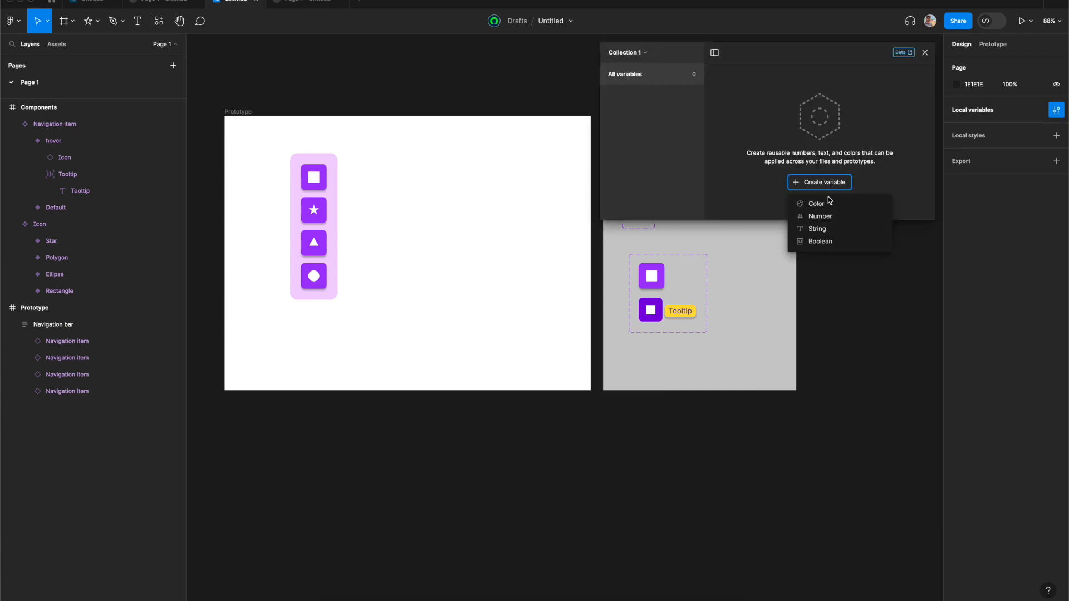
{"action": "left_click", "coordinate": [828, 230]}
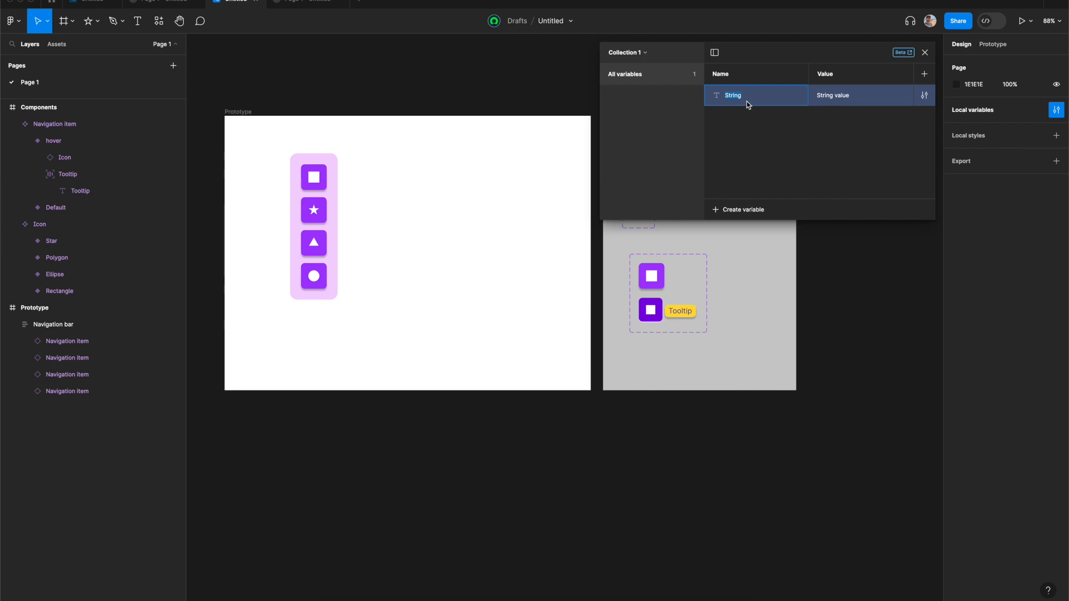
- Name the new String variable Tooltip, set its value to Label, and close the variables panel
{"action": "type", "text": "Too"}
{"action": "key", "text": "Return"}
{"action": "double_click", "coordinate": [836, 98]}
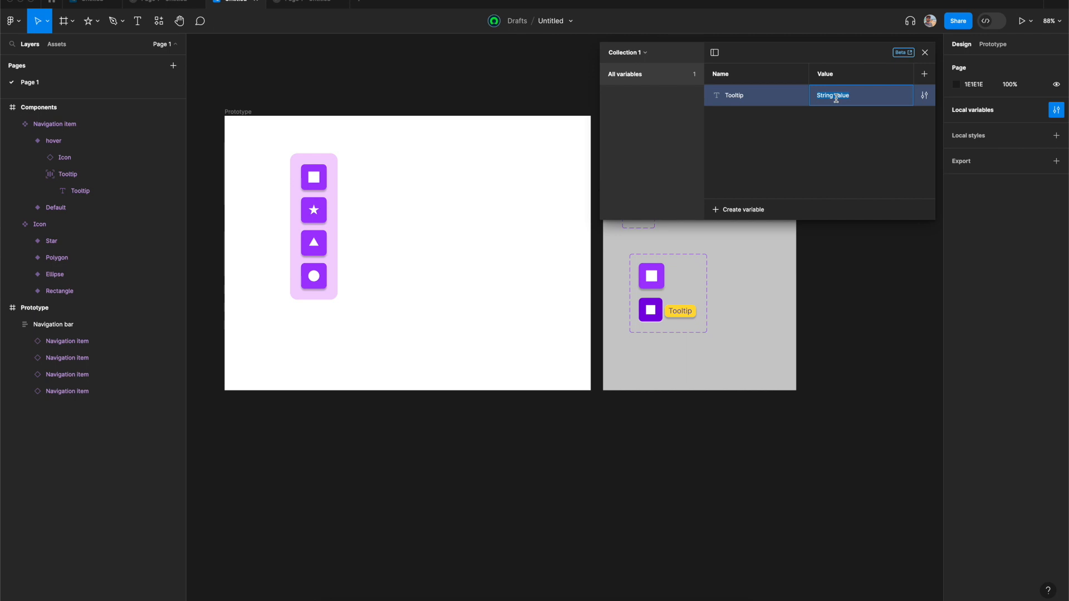
{"action": "type", "text": "Label"}
{"action": "key", "text": "Return"}
{"action": "left_click", "coordinate": [925, 52]}
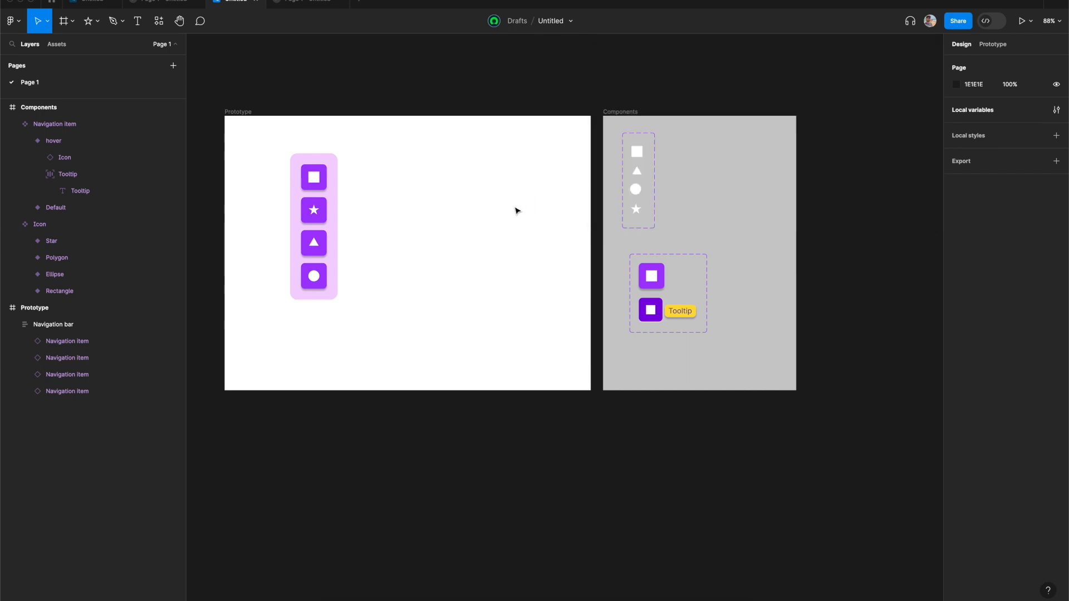
- Bind the text of the tooltip in the hover variant to the Tooltip variable
{"action": "scroll", "coordinate": [516, 208], "scroll_direction": "left", "scroll_amount": 2}
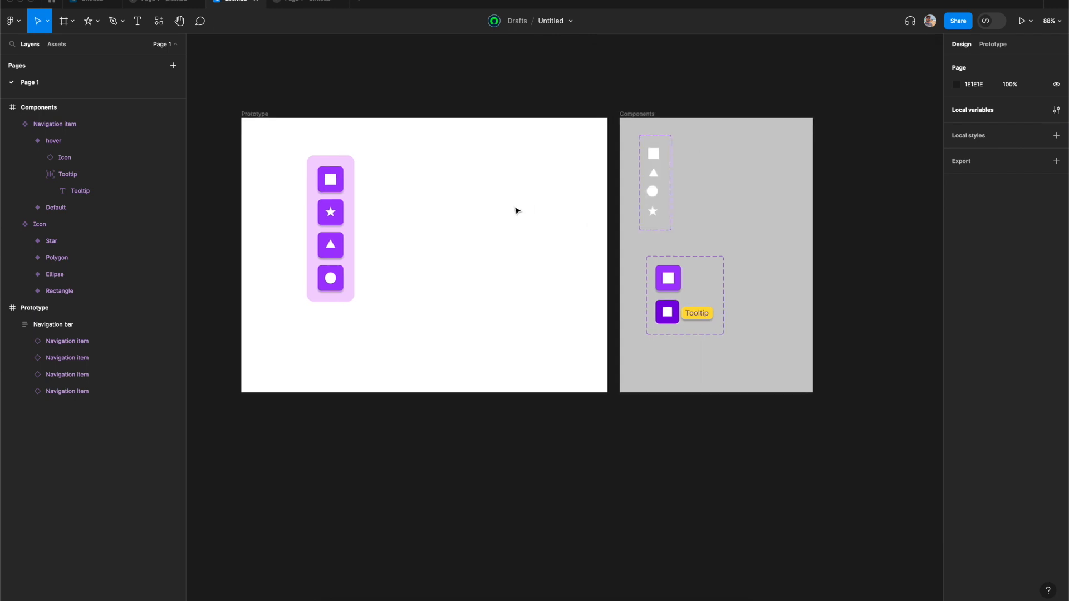
{"action": "left_click", "coordinate": [702, 318]}
{"action": "scroll", "coordinate": [703, 317], "scroll_direction": "up", "scroll_amount": 5}
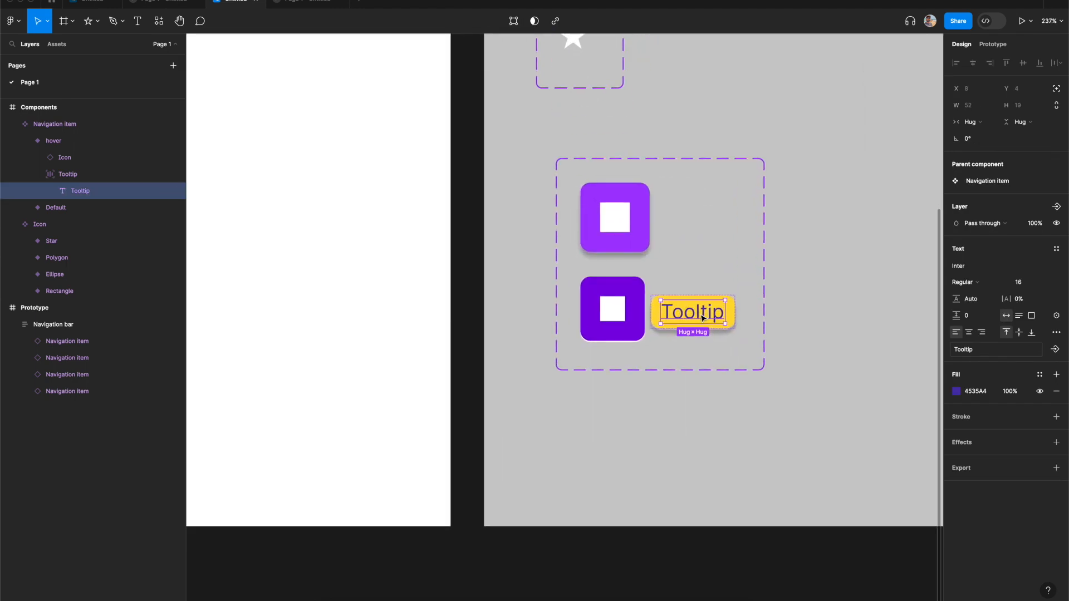
{"action": "left_click", "coordinate": [1058, 318]}
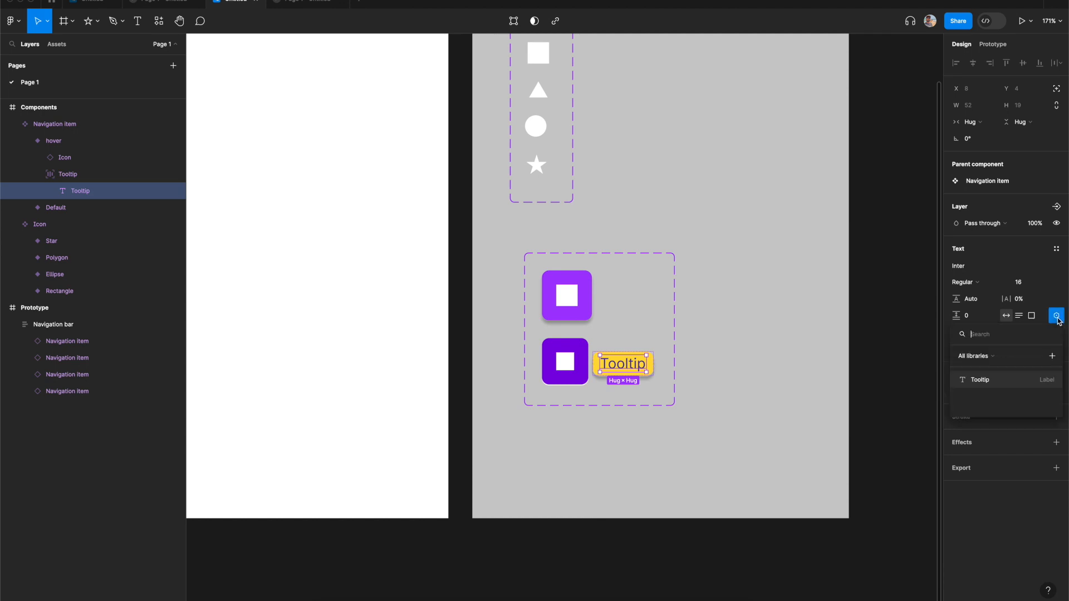
{"action": "left_click", "coordinate": [981, 381]}
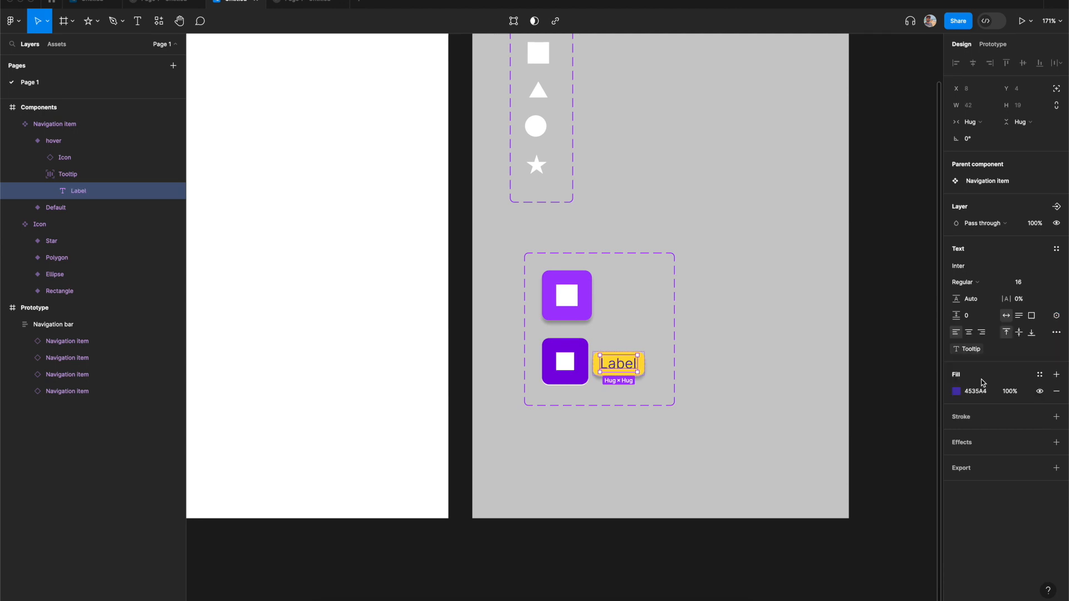
- Switch to the prototype preview tab and back to the editor to check the navigation bar
{"action": "left_click", "coordinate": [712, 286]}
{"action": "scroll", "coordinate": [713, 286], "scroll_direction": "left", "scroll_amount": 4}
{"action": "scroll", "coordinate": [714, 287], "scroll_direction": "down", "scroll_amount": 4}
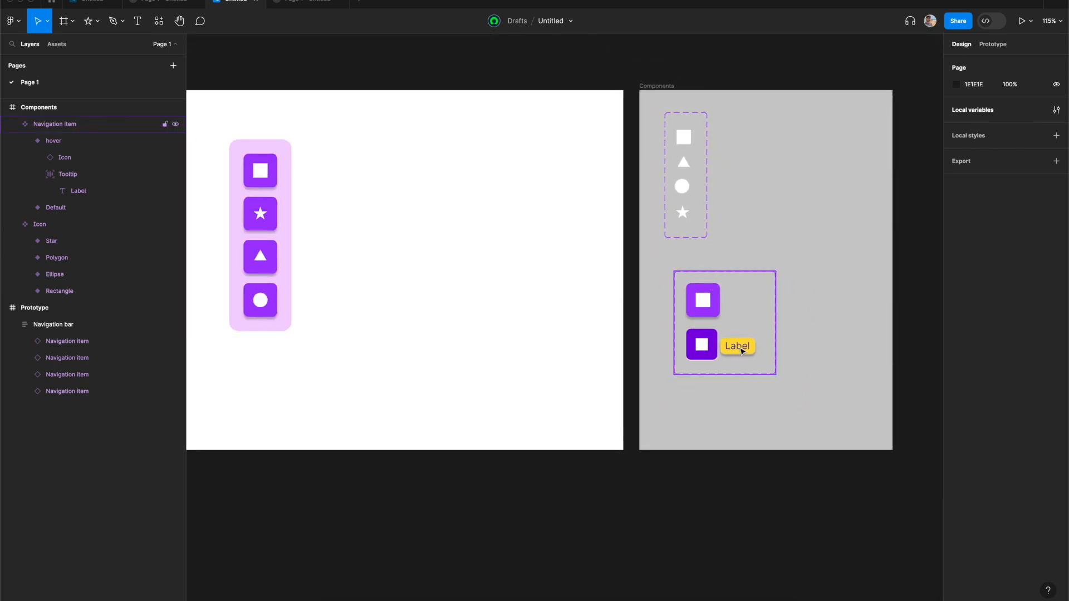
{"action": "scroll", "coordinate": [447, 269], "scroll_direction": "left", "scroll_amount": 4}
{"action": "left_click", "coordinate": [308, 3]}
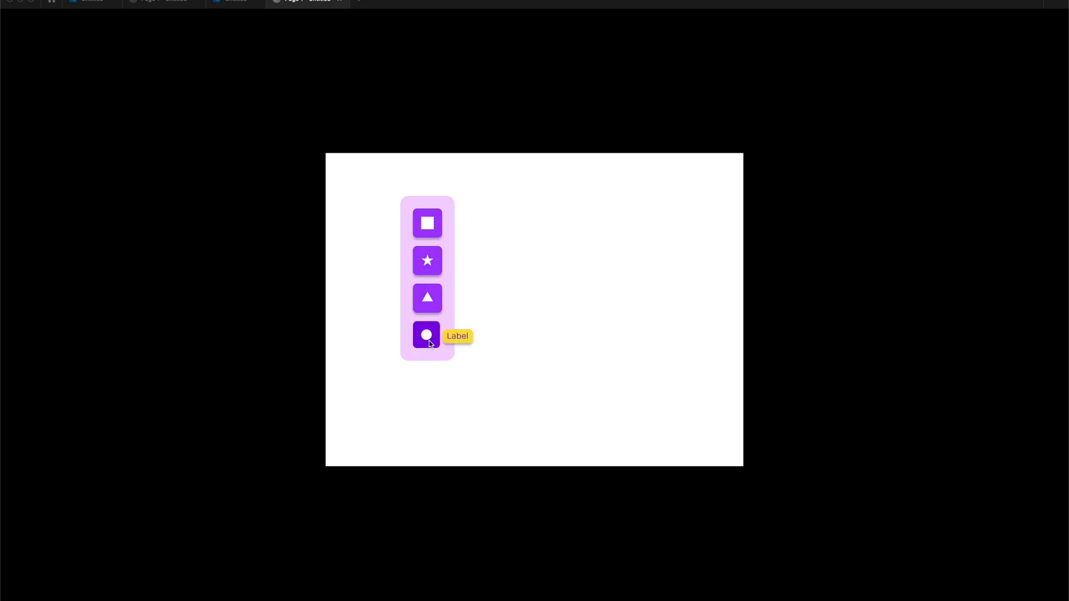
{"action": "left_click", "coordinate": [234, 5]}
- Add a Set variable action to the first navigation item's hover interaction, setting Tooltip to "Star"
{"action": "left_click", "coordinate": [369, 189]}
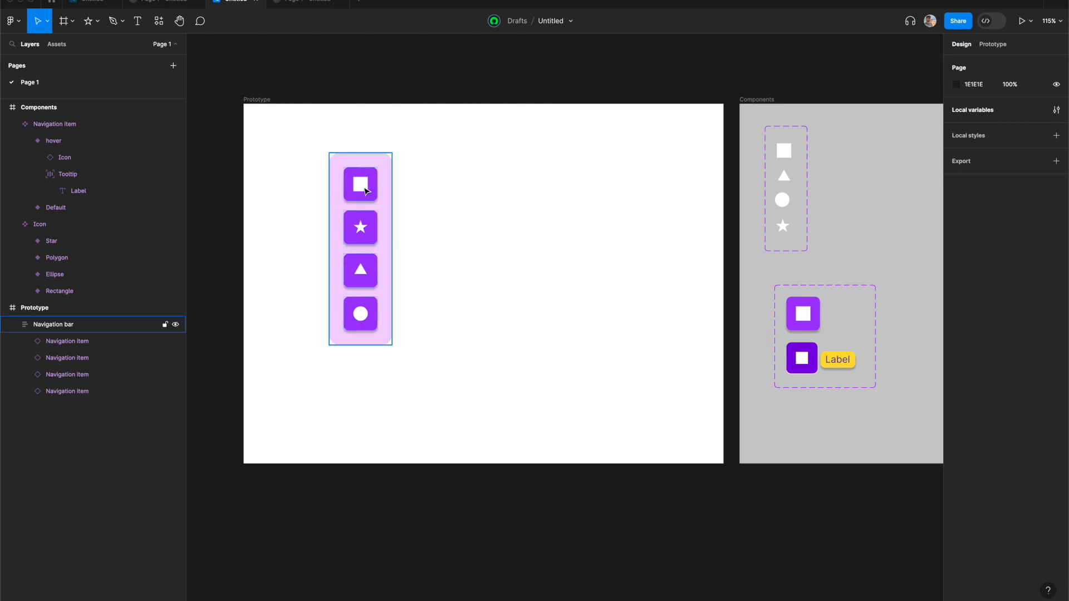
{"action": "left_click", "coordinate": [367, 191]}
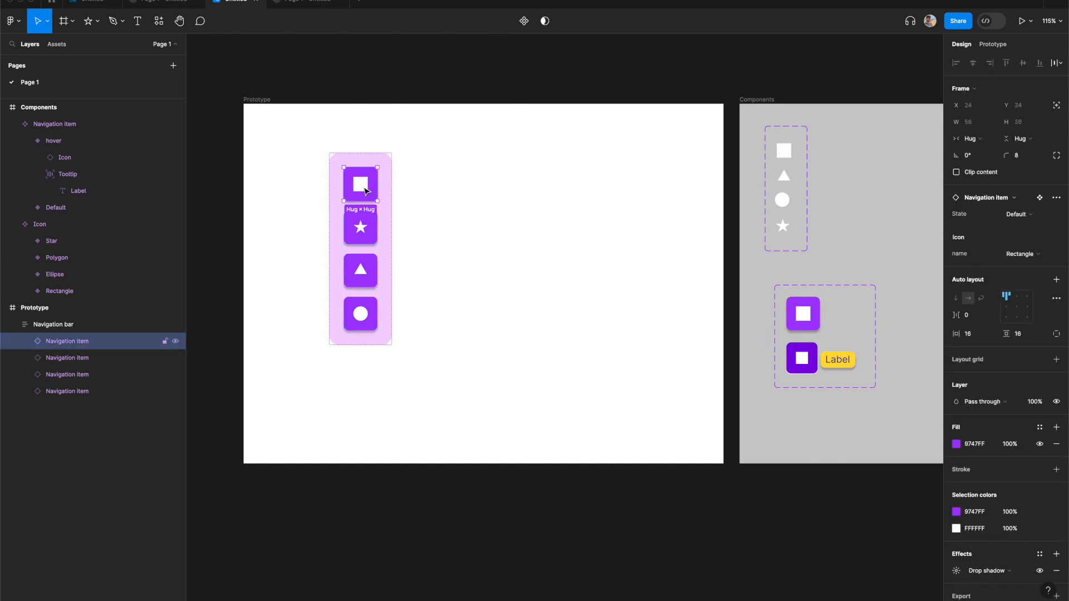
{"action": "left_click", "coordinate": [993, 46]}
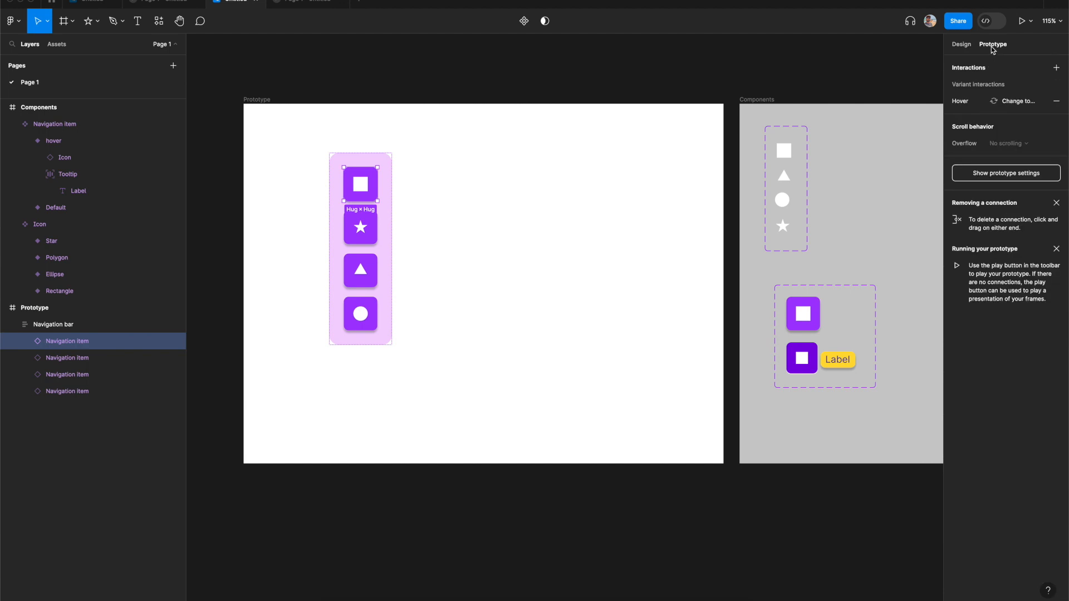
{"action": "left_click", "coordinate": [970, 103]}
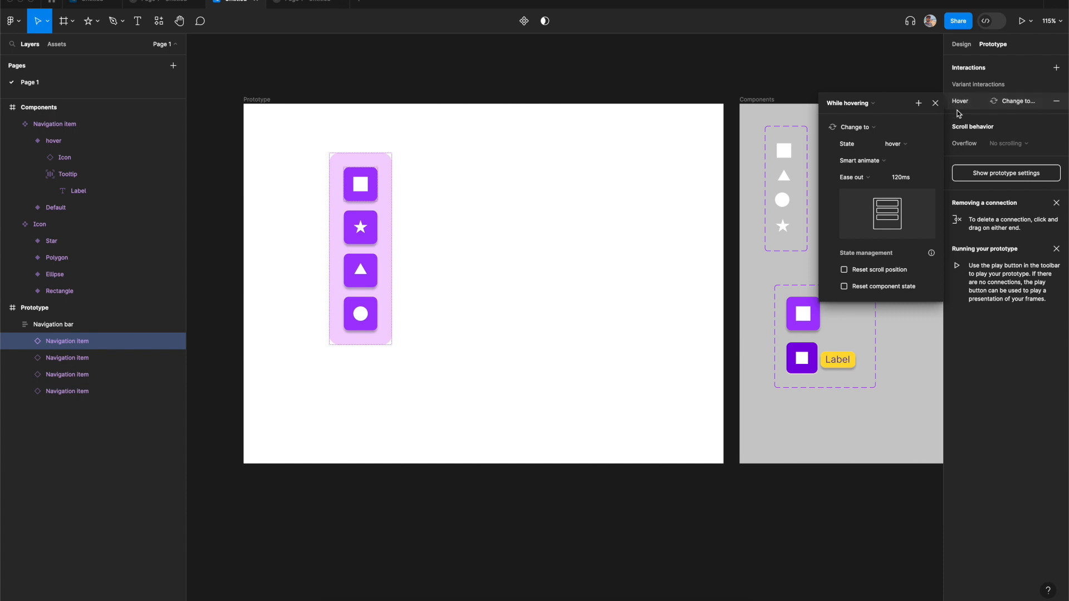
{"action": "left_click", "coordinate": [919, 104]}
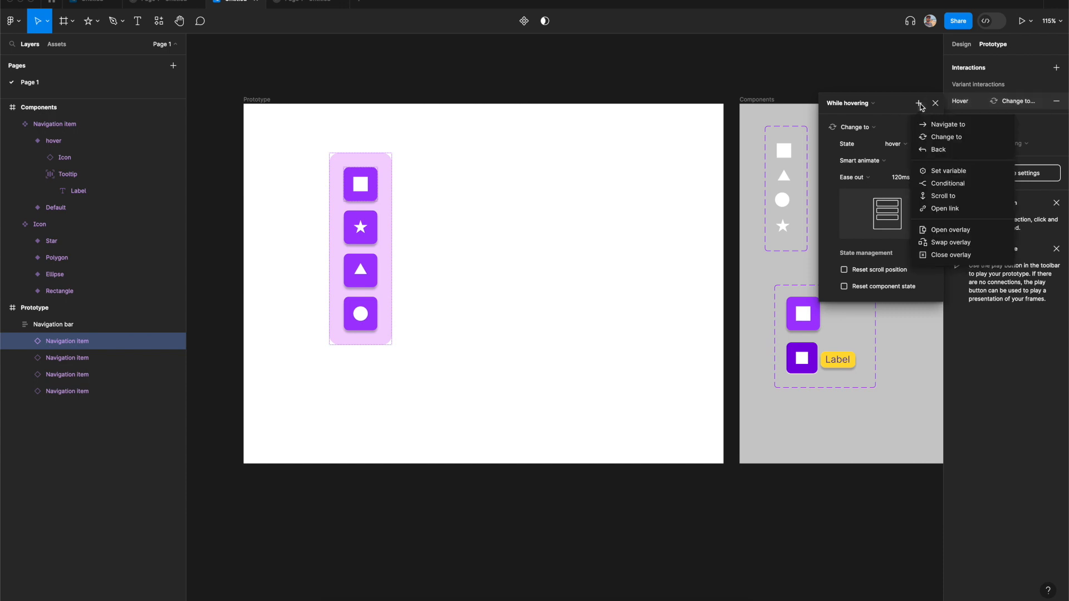
{"action": "left_click", "coordinate": [948, 171]}
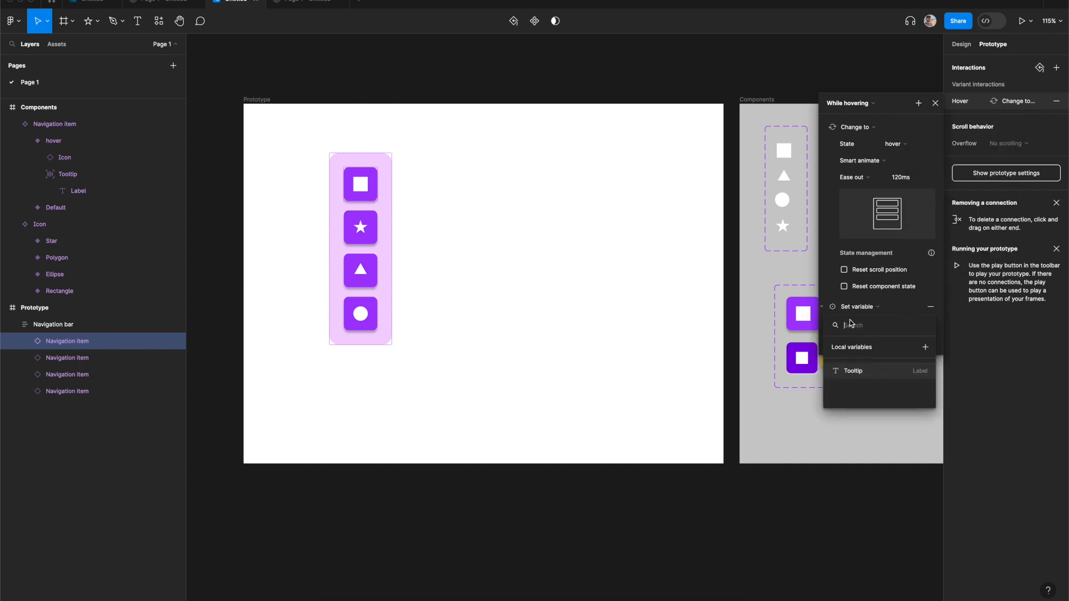
{"action": "left_click", "coordinate": [854, 372]}
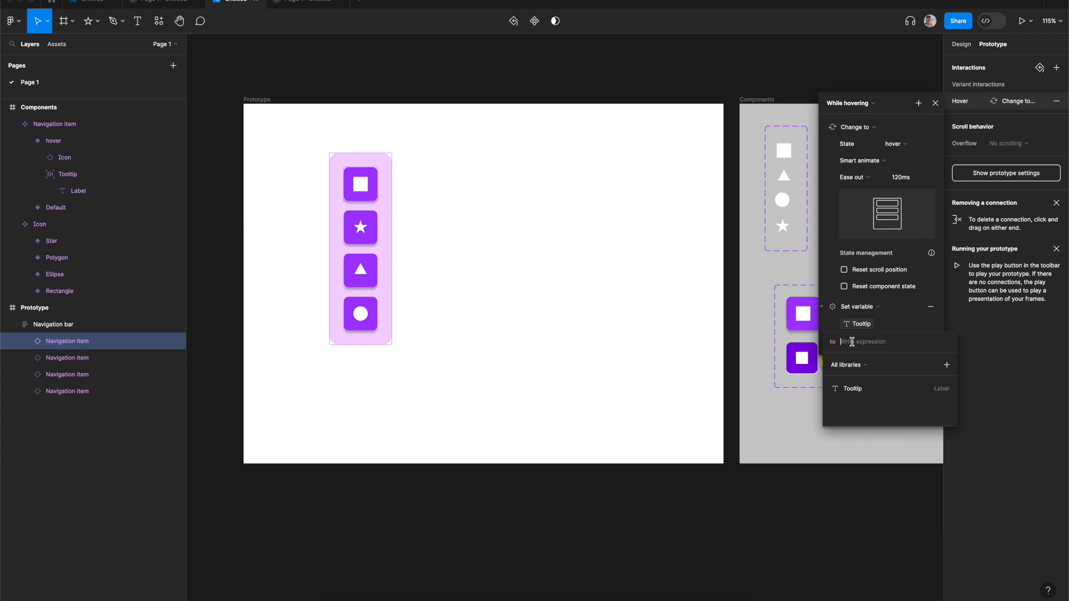
{"action": "type", "text": "Star"}
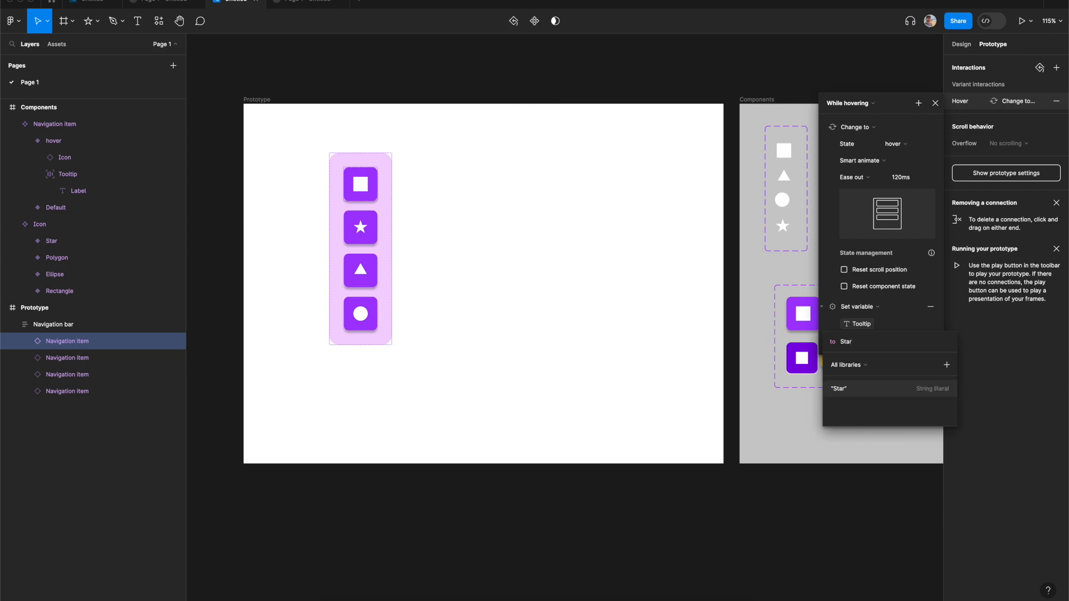
{"action": "key", "text": "Return"}
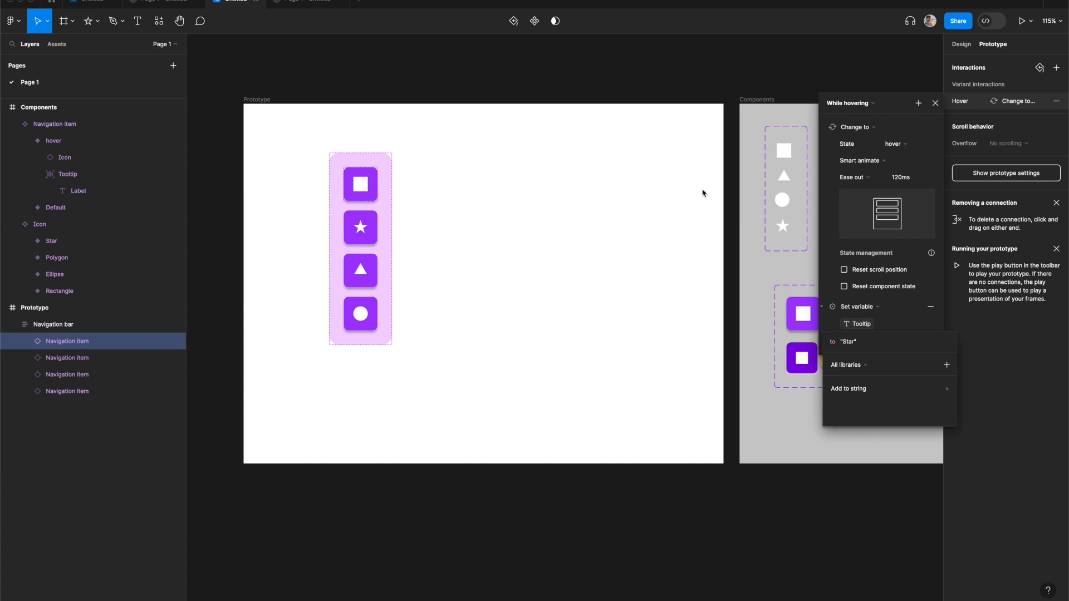
- Add a Set variable action to the second navigation item's hover interaction, setting Tooltip to "Star"
{"action": "left_click", "coordinate": [367, 232]}
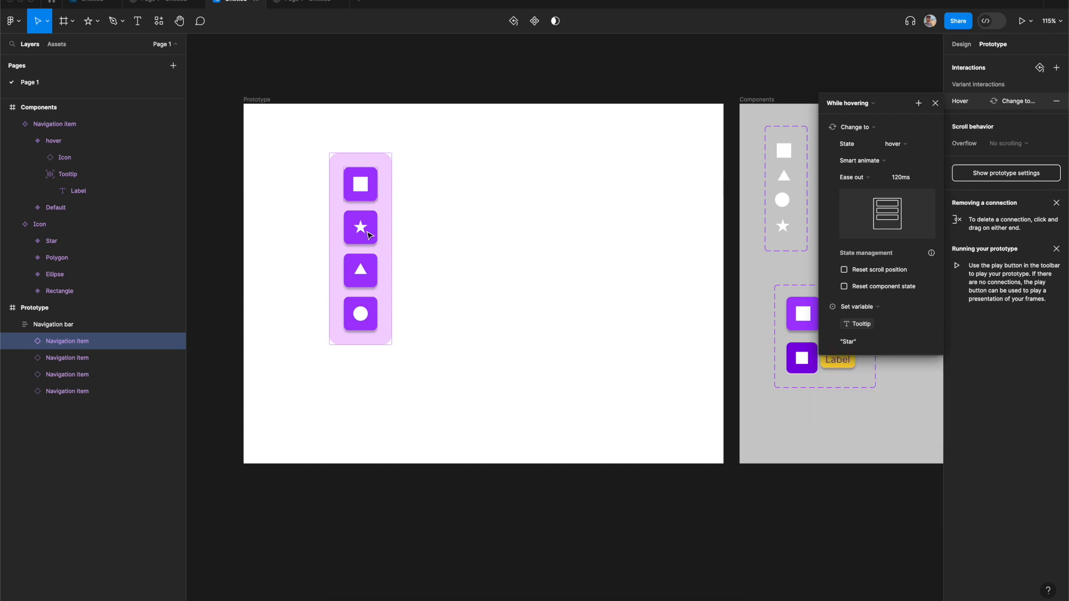
{"action": "left_click", "coordinate": [369, 235]}
{"action": "left_click", "coordinate": [971, 102]}
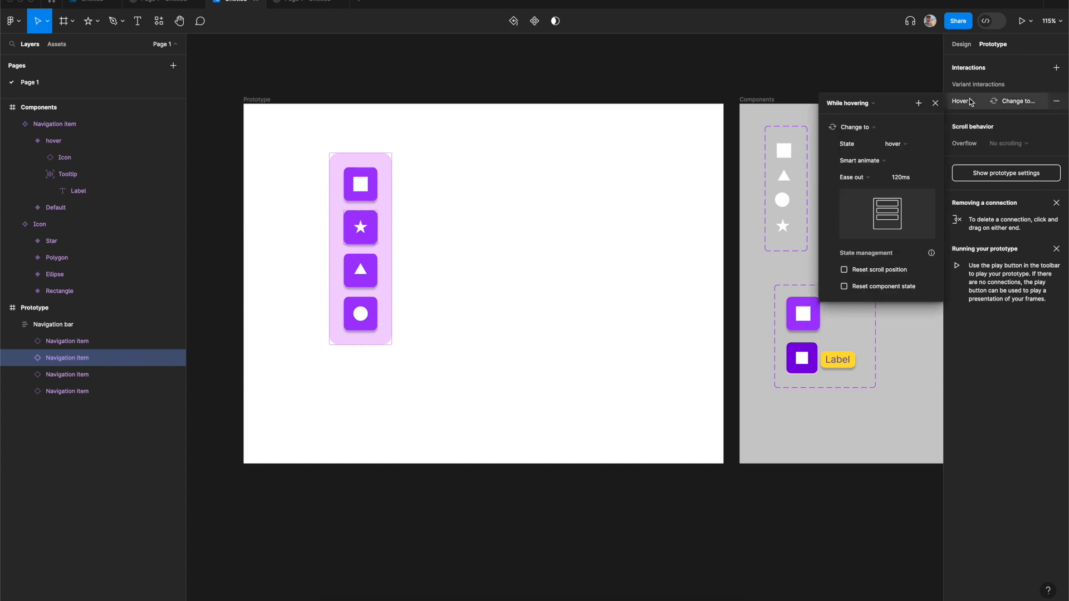
{"action": "left_click", "coordinate": [918, 106]}
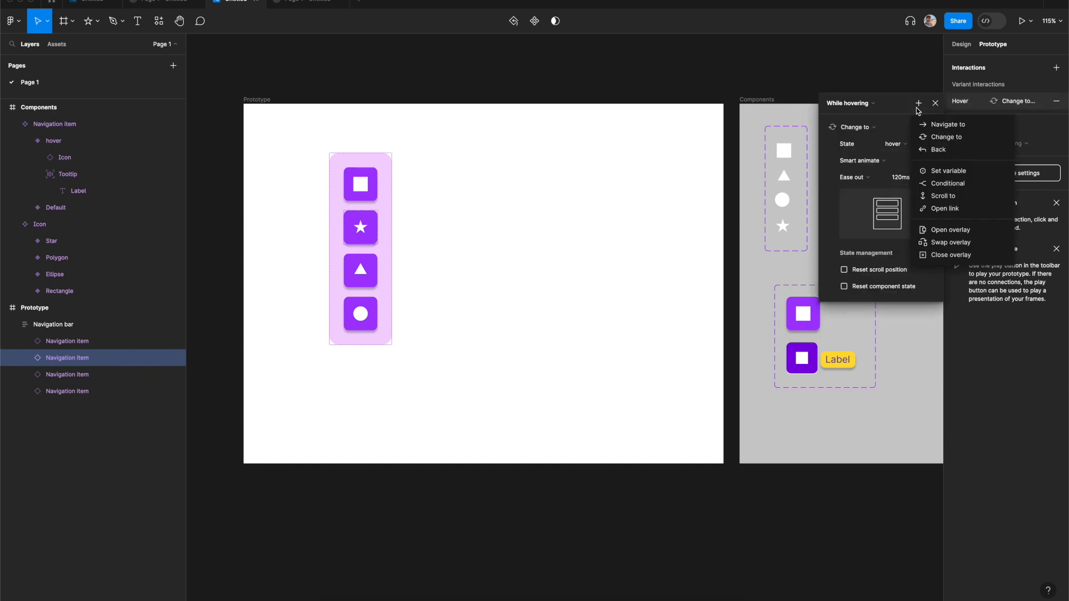
{"action": "left_click", "coordinate": [945, 173]}
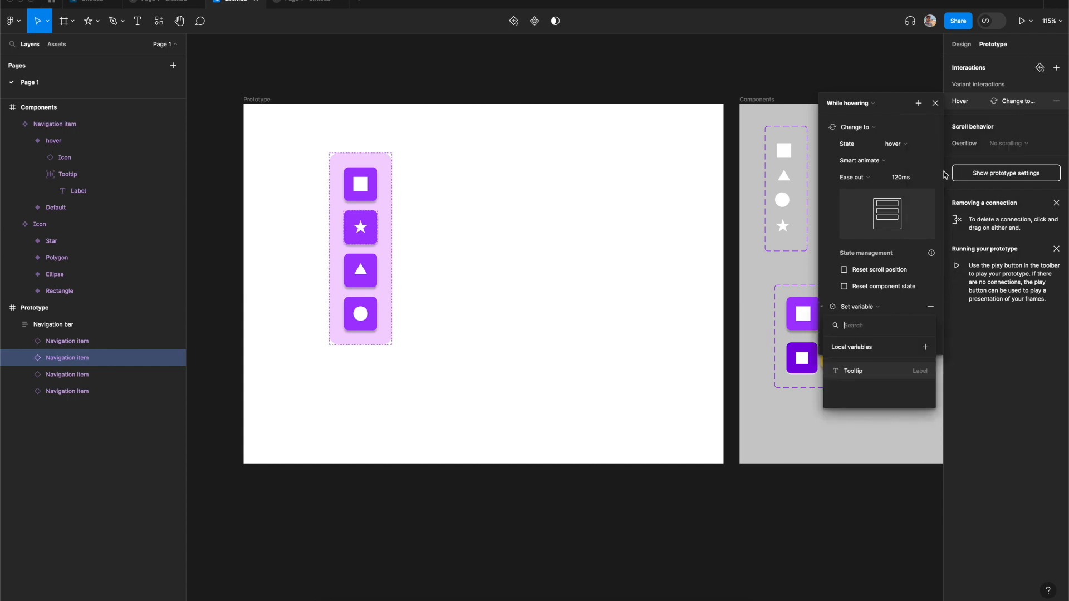
{"action": "left_click", "coordinate": [856, 374]}
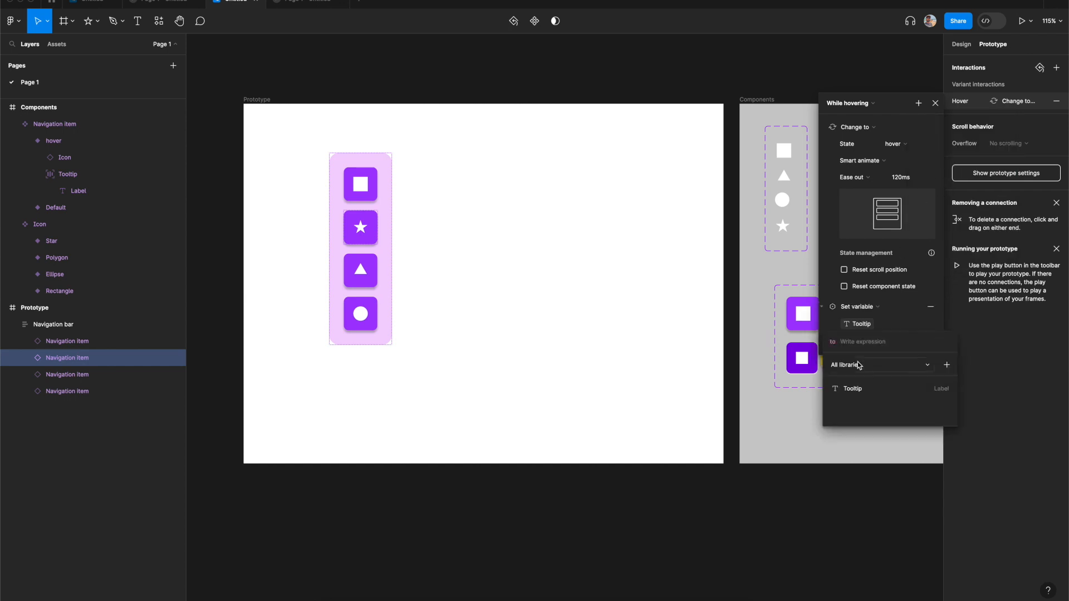
{"action": "type", "text": "Star"}
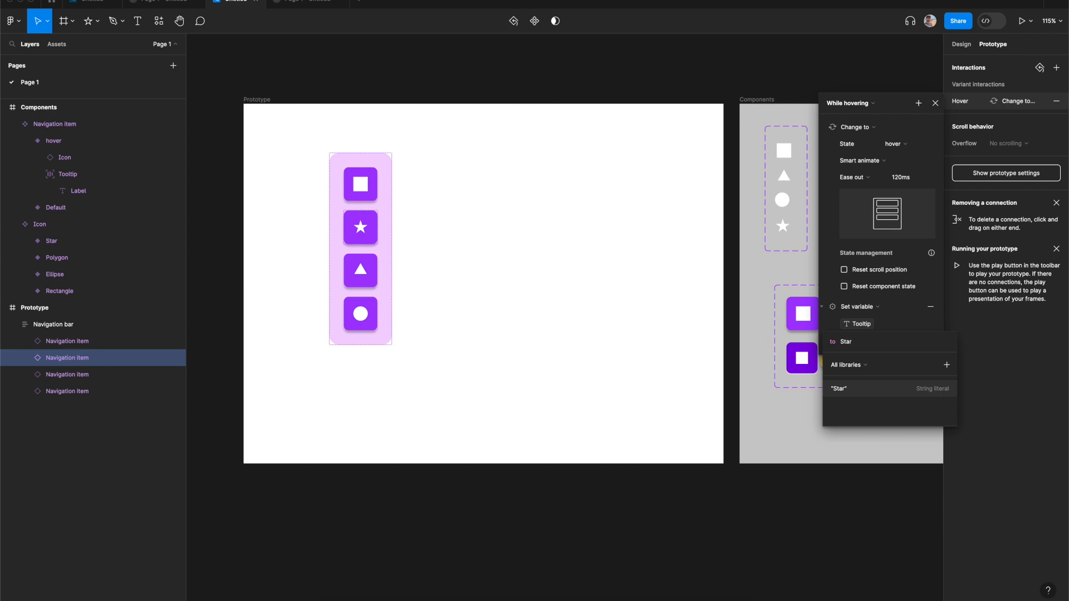
{"action": "key", "text": "Return"}
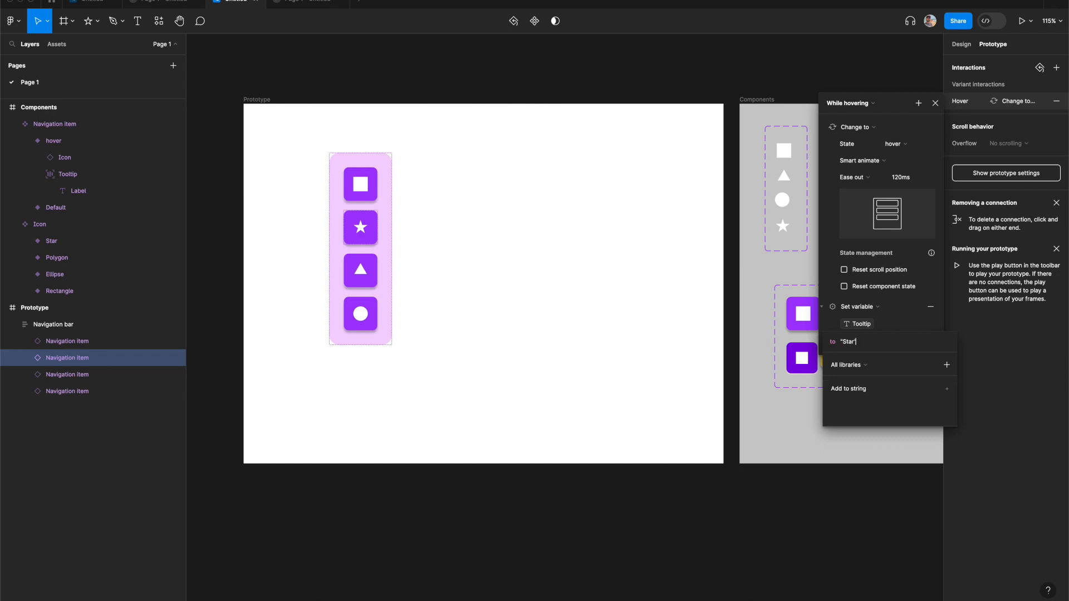
- Change the first navigation item's Set variable value to "Rectangle"
{"action": "left_click", "coordinate": [440, 215]}
{"action": "left_click", "coordinate": [370, 190]}
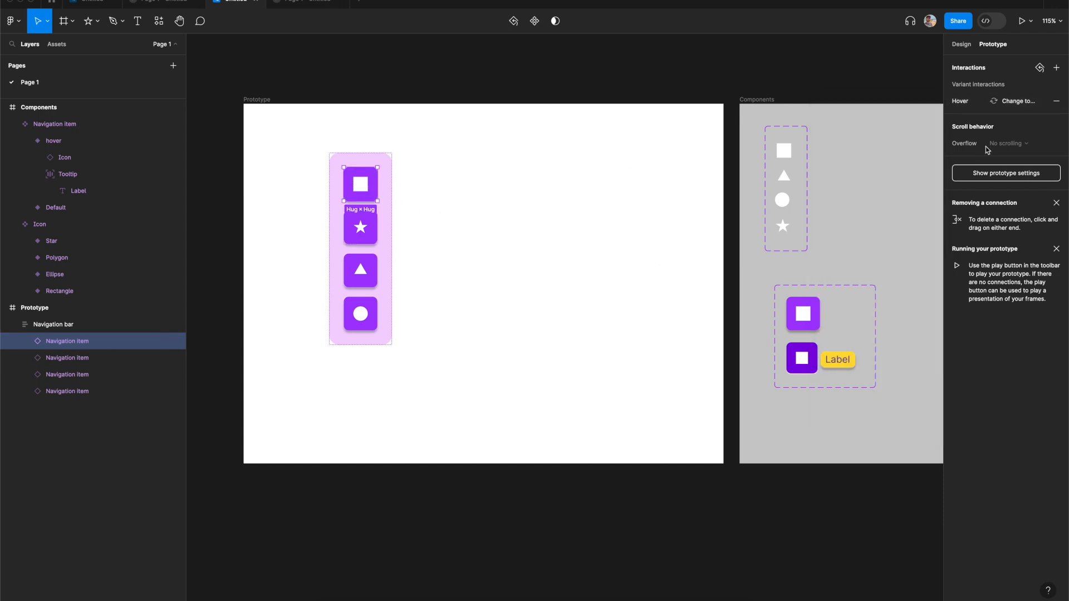
{"action": "left_click", "coordinate": [975, 100]}
{"action": "left_click", "coordinate": [853, 341]}
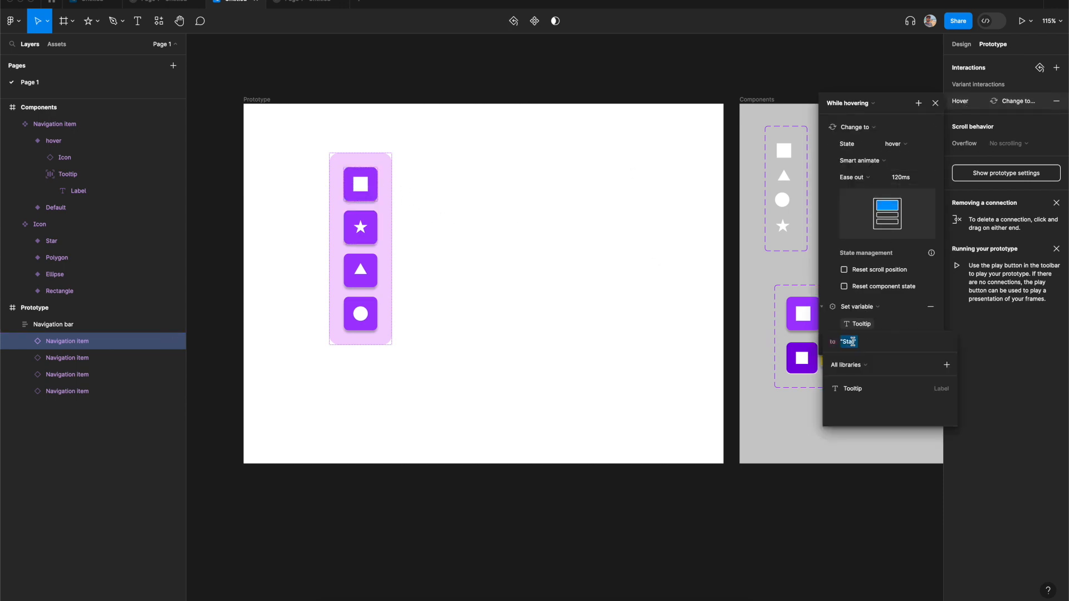
{"action": "type", "text": "Rectangle"}
{"action": "key", "text": "Return"}
- Add a Set variable action to the third navigation item's hover interaction, setting Tooltip to "Polygon"
{"action": "left_click", "coordinate": [360, 267]}
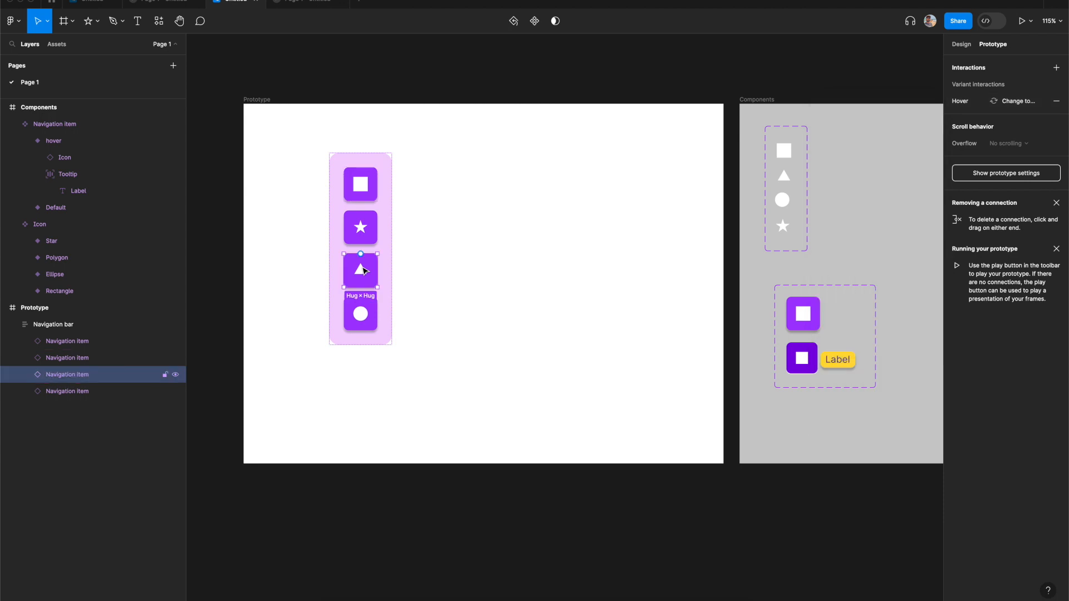
{"action": "left_click", "coordinate": [968, 103]}
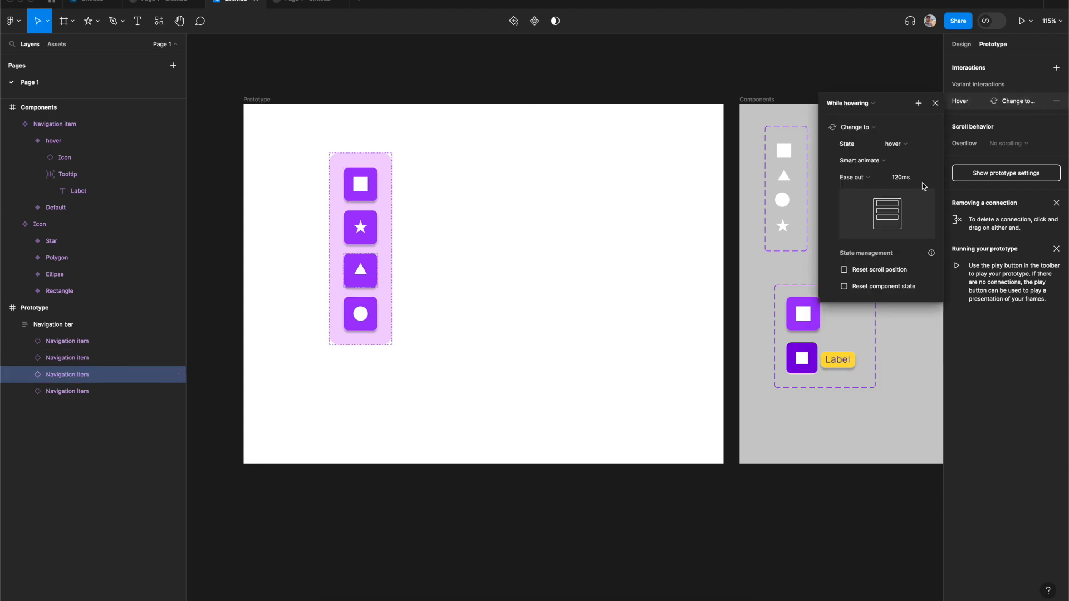
{"action": "left_click", "coordinate": [920, 104]}
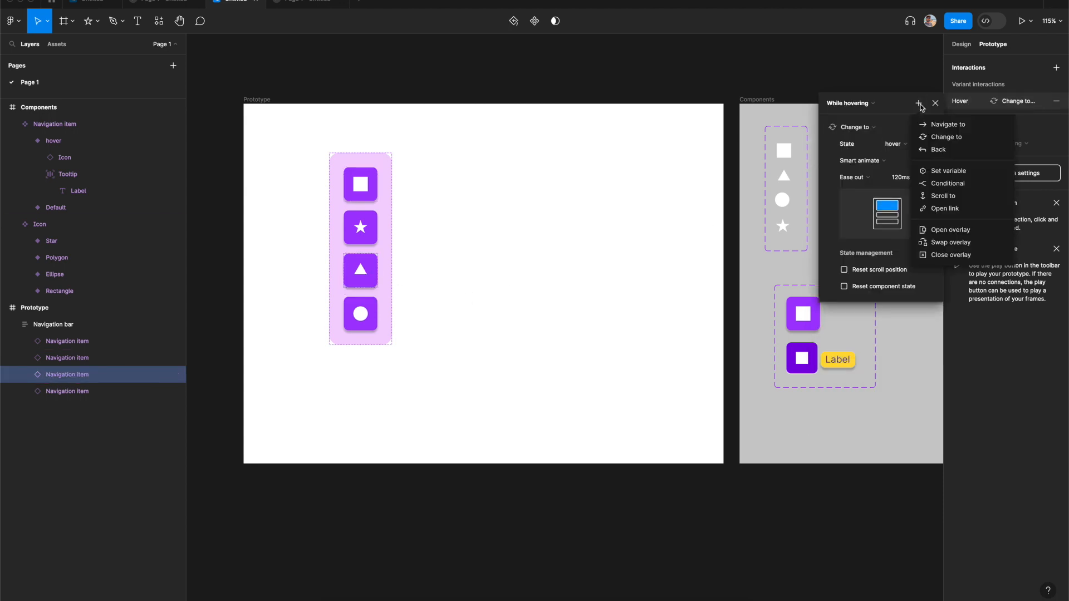
{"action": "left_click", "coordinate": [944, 175]}
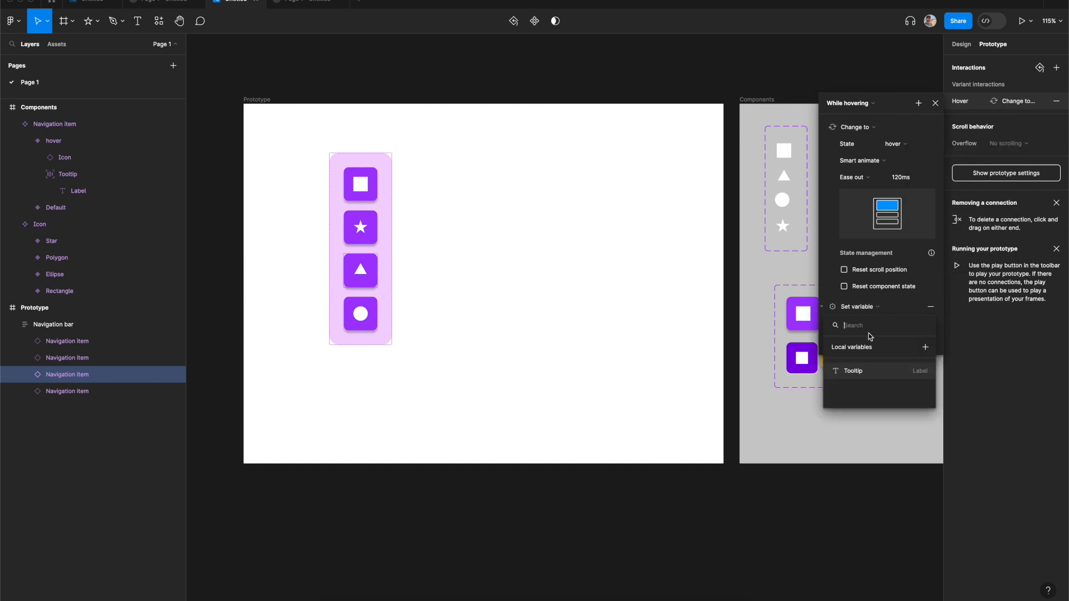
{"action": "left_click", "coordinate": [852, 376]}
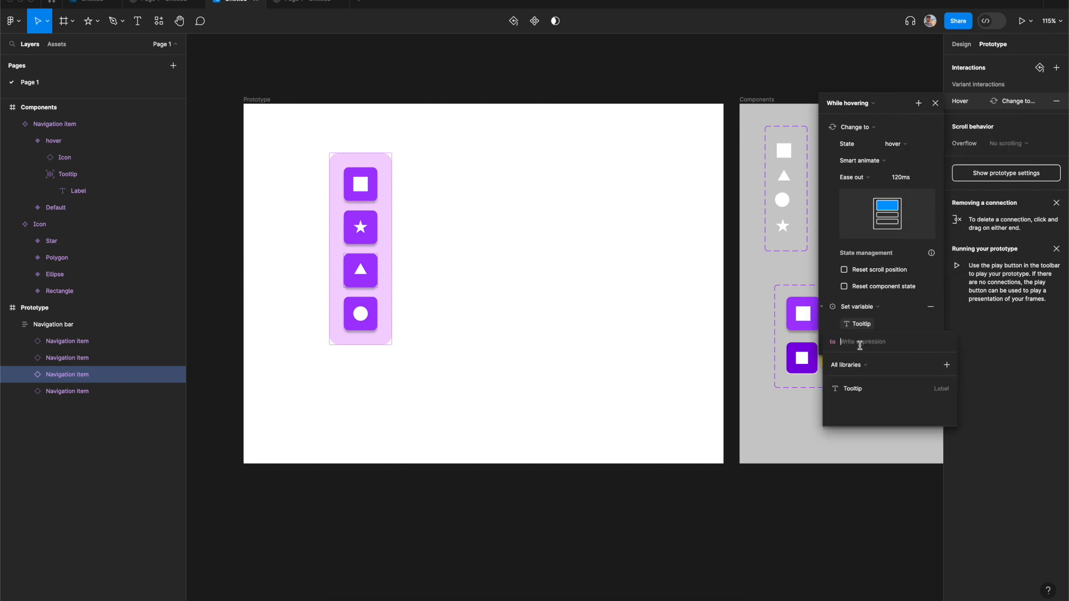
{"action": "type", "text": "Pl"}
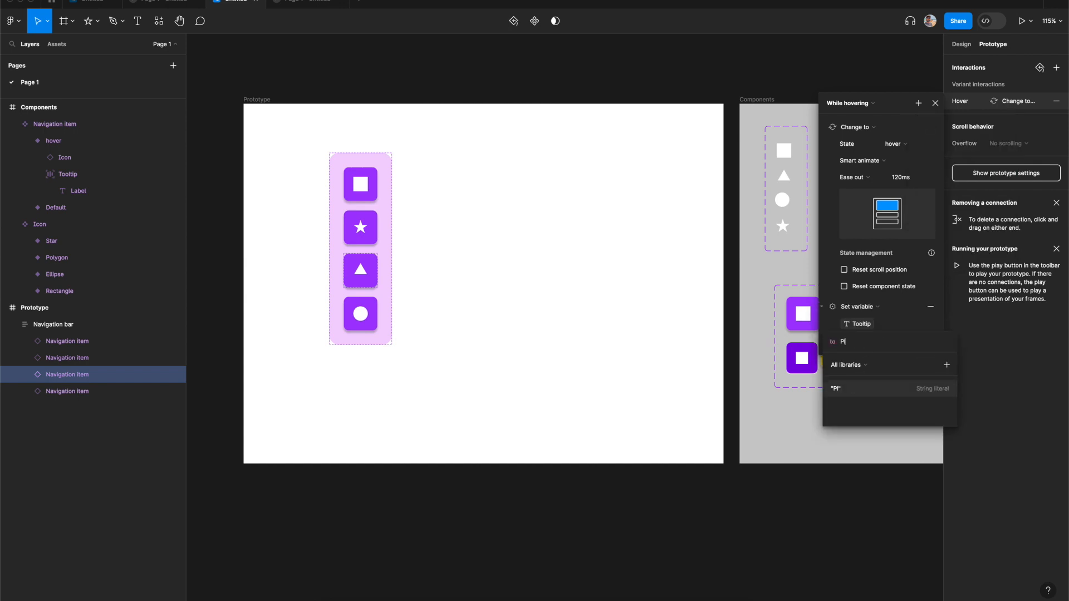
{"action": "type", "text": "ygon"}
{"action": "key", "text": "Return"}
{"action": "left_click", "coordinate": [853, 342]}
{"action": "type", "text": "o"}
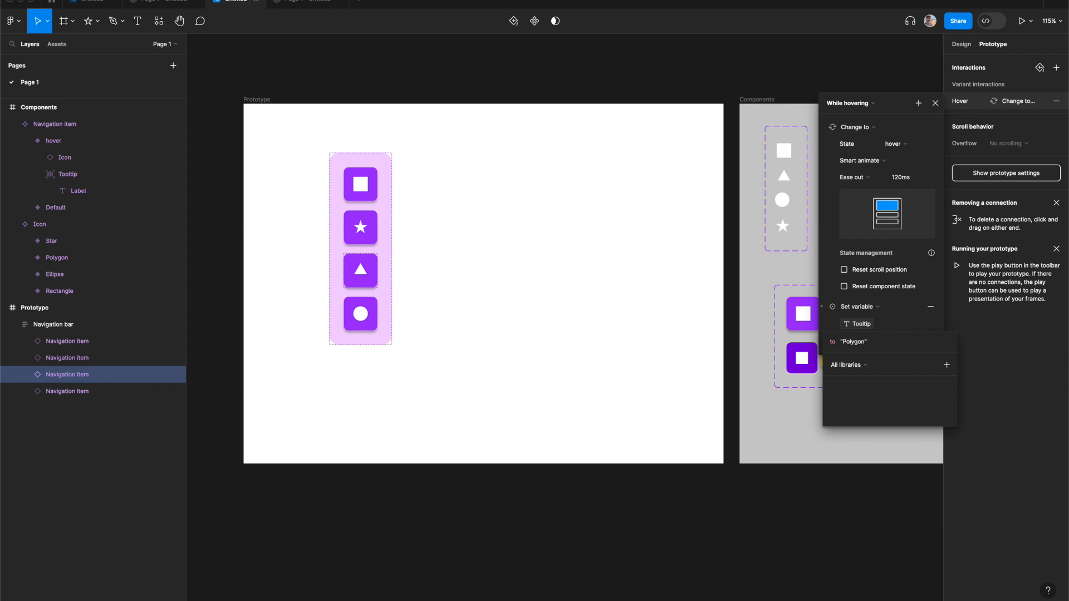
{"action": "key", "text": "Return"}
- Add a Set variable action to the fourth navigation item's hover interaction, setting Tooltip to "Ellipse"
{"action": "left_click", "coordinate": [366, 325]}
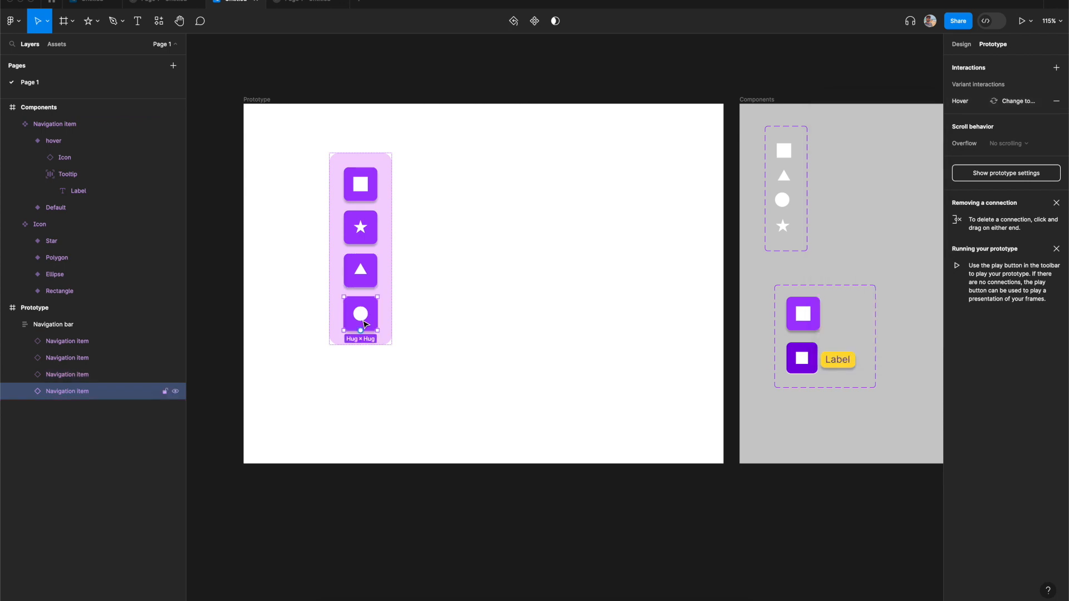
{"action": "left_click", "coordinate": [969, 102]}
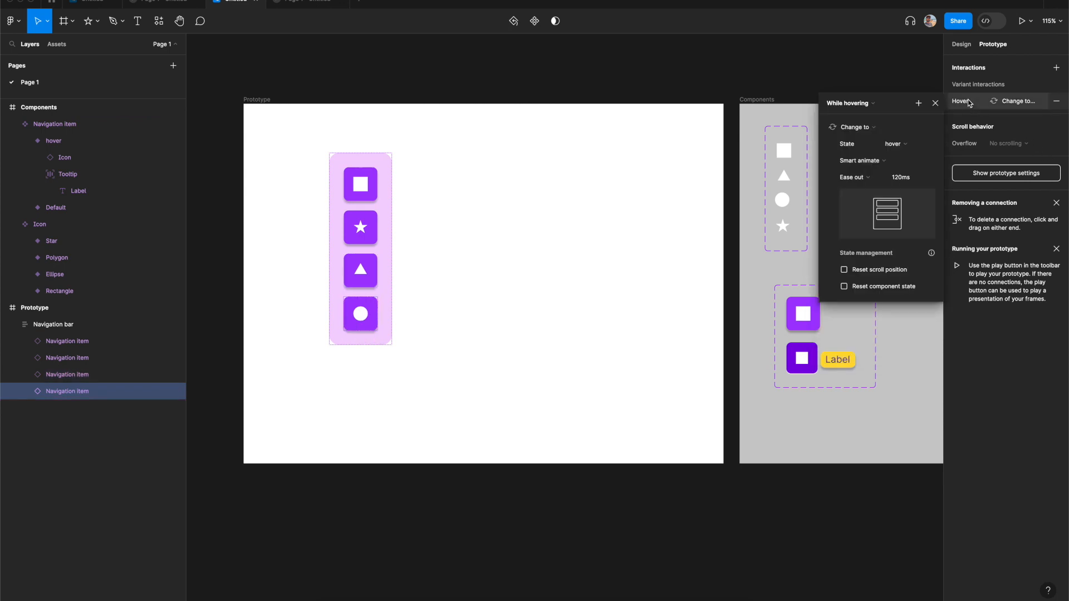
{"action": "left_click", "coordinate": [919, 103]}
{"action": "left_click", "coordinate": [949, 176]}
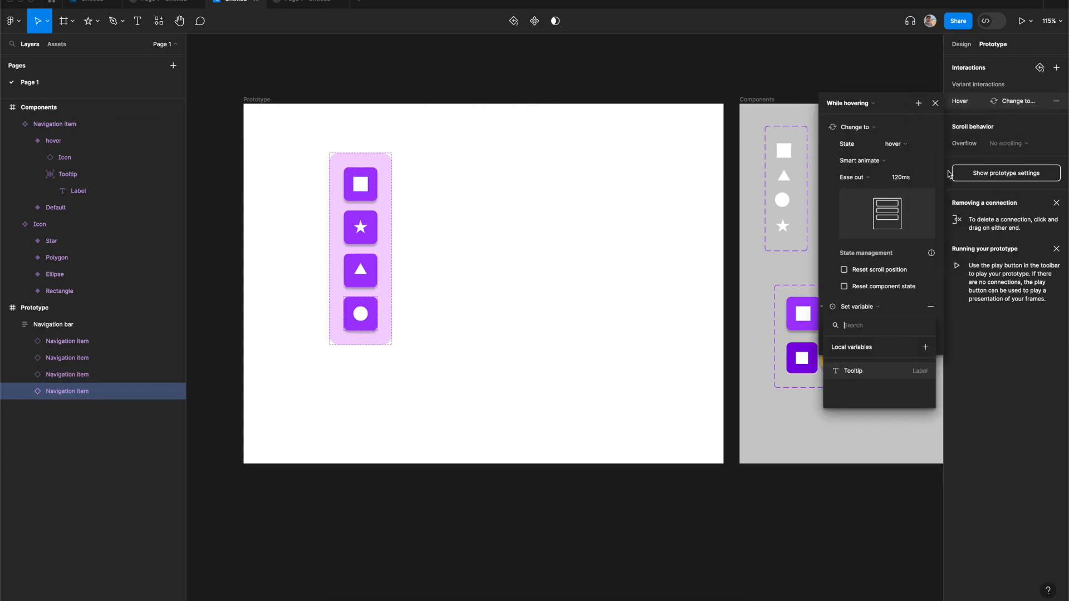
{"action": "left_click", "coordinate": [859, 372]}
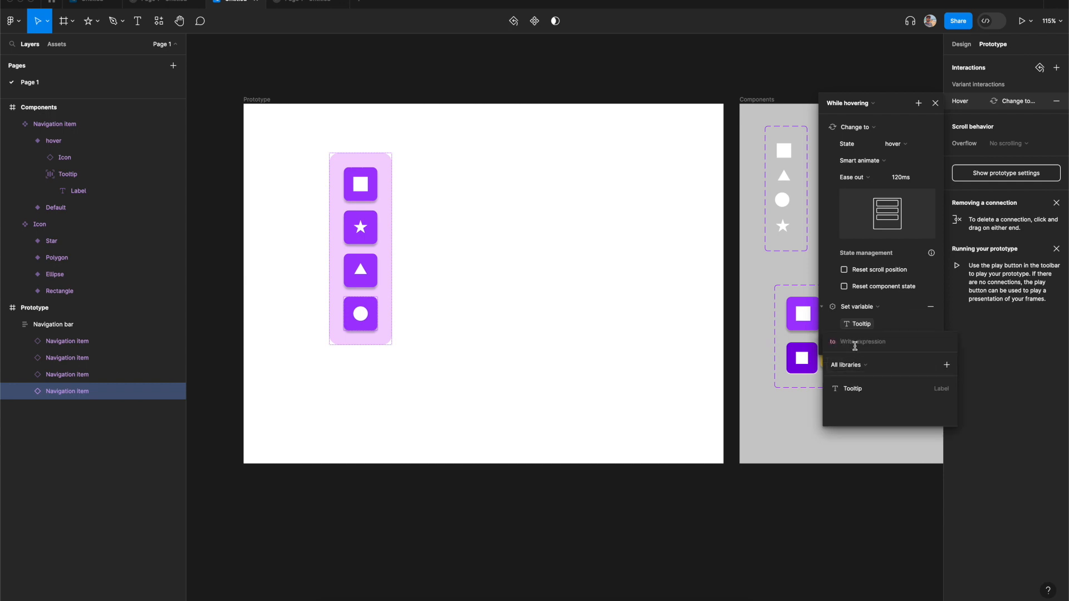
{"action": "type", "text": "Ellipse"}
{"action": "key", "text": "Return"}
{"action": "key", "text": "Return"}
- Preview the prototype in presentation view, then return to the editor
{"action": "key", "text": "super+alt+Return"}
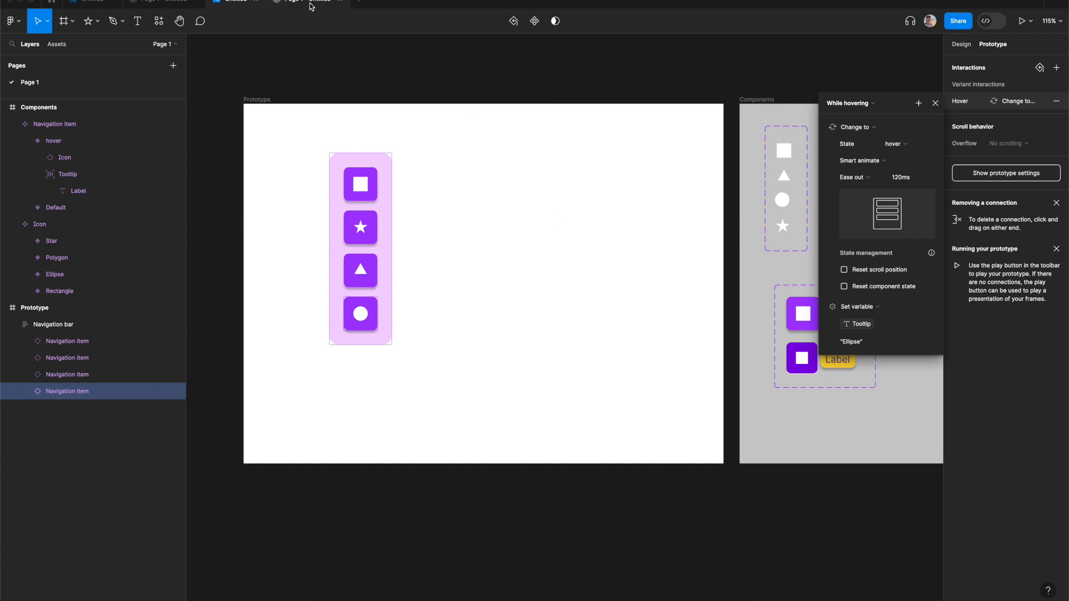
{"action": "mouse_move", "coordinate": [430, 217]}
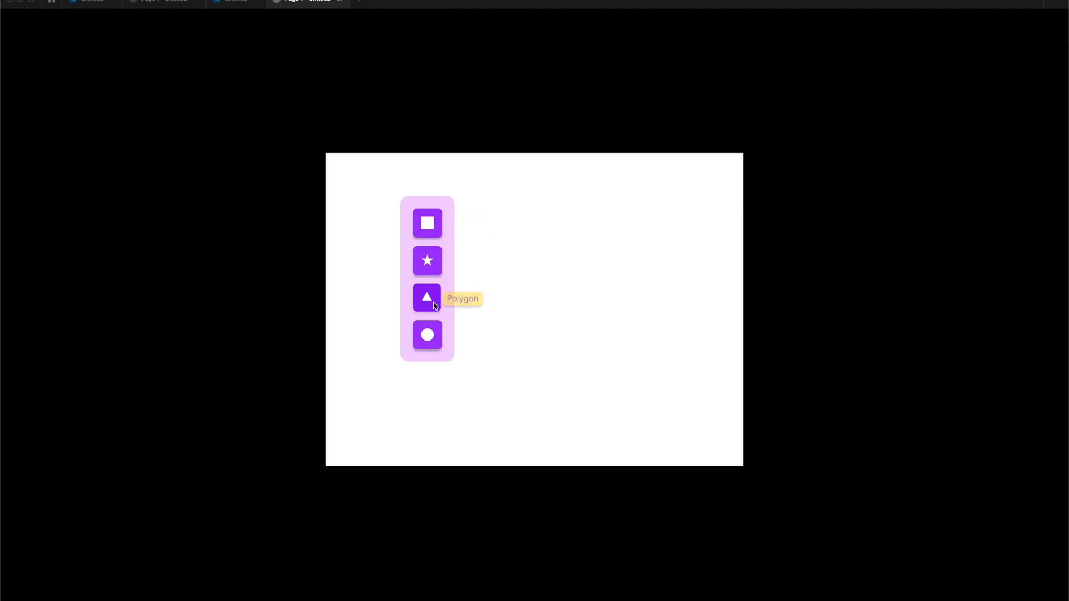
{"action": "left_click", "coordinate": [233, 5]}
{"action": "left_click", "coordinate": [441, 345]}
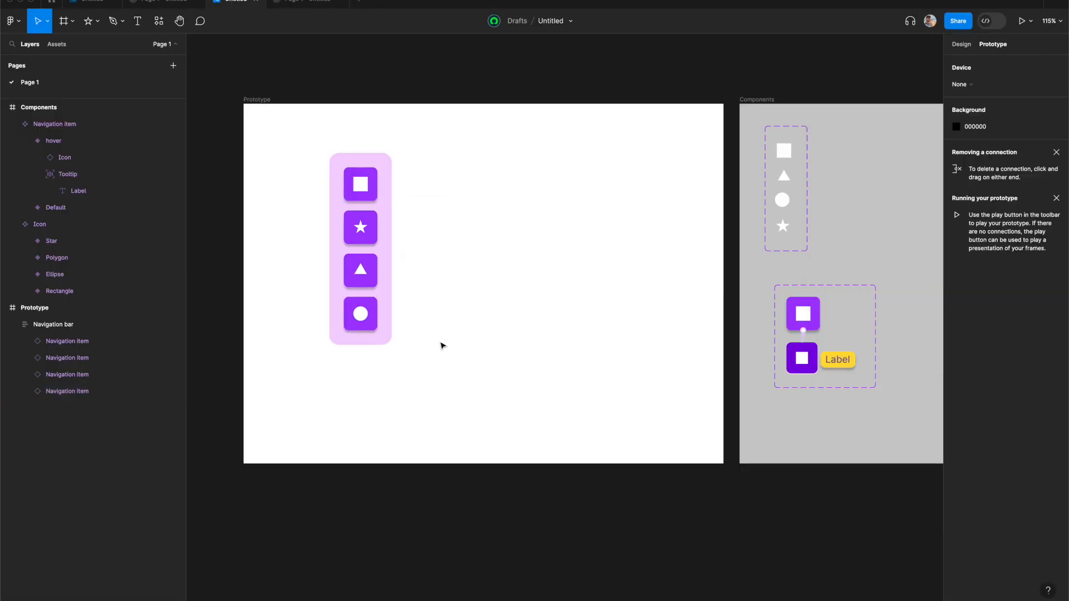
- Duplicate the fourth navigation item to add a fifth item to the navigation bar
{"action": "double_click", "coordinate": [373, 326]}
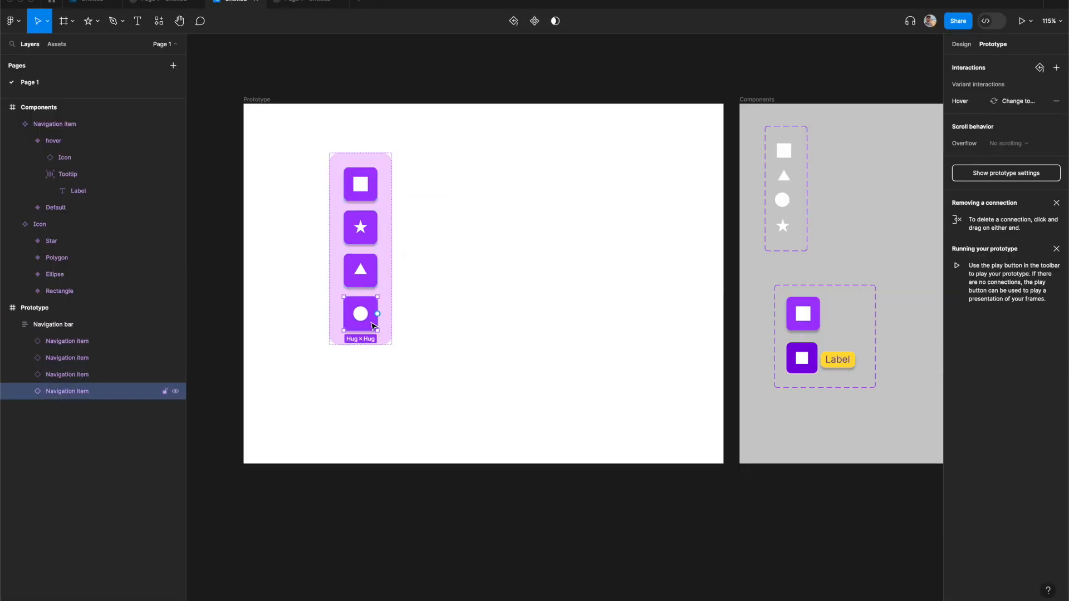
{"action": "key", "text": "ctrl+d"}
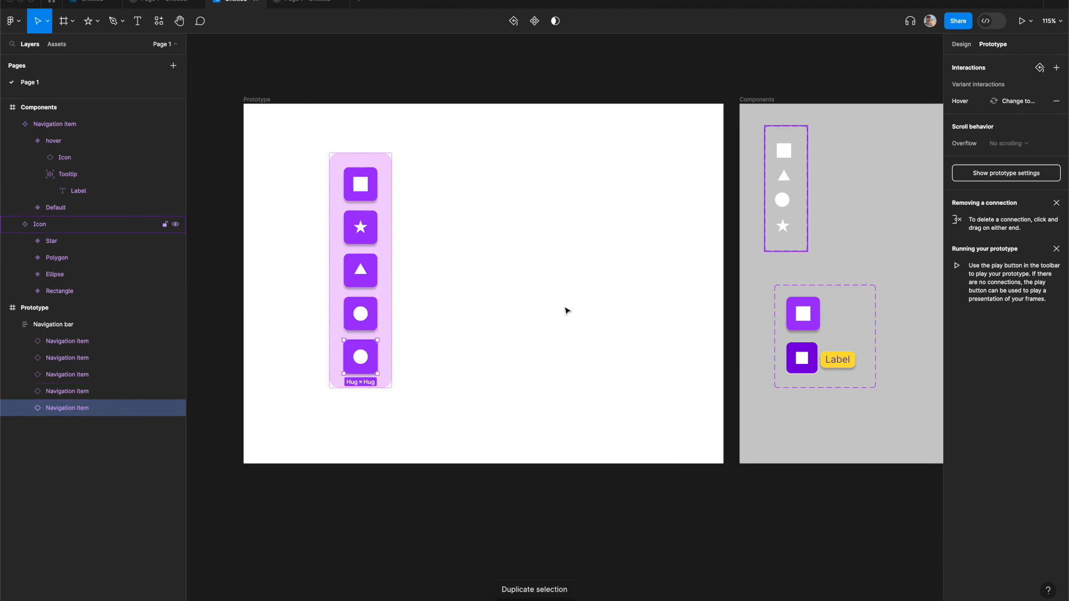
{"action": "scroll", "coordinate": [791, 240], "scroll_direction": "right", "scroll_amount": 1}
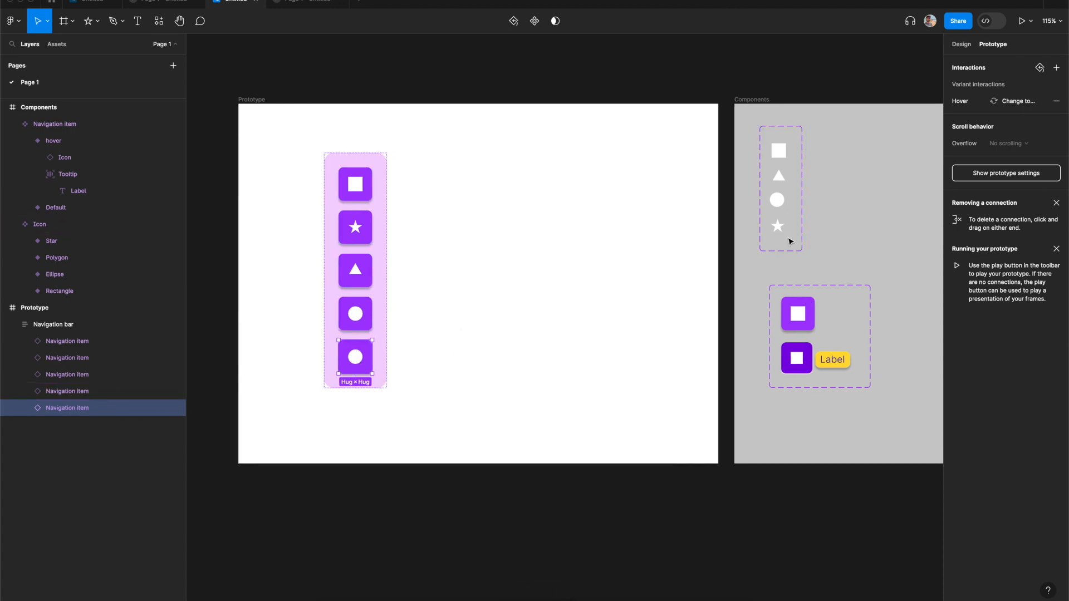
{"action": "scroll", "coordinate": [790, 241], "scroll_direction": "right", "scroll_amount": 3}
- Enlarge the Icon component set and draw a short diagonal arrow below the star icon
{"action": "left_click", "coordinate": [744, 244]}
{"action": "left_click_drag", "start_coordinate": [746, 250], "coordinate": [747, 270]}
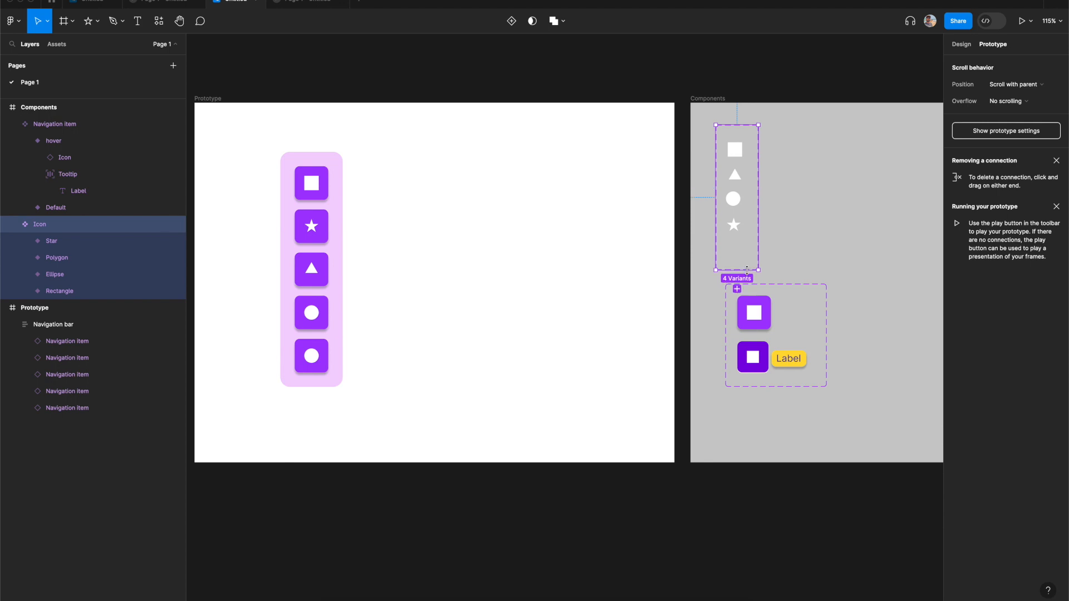
{"action": "left_click", "coordinate": [97, 22]}
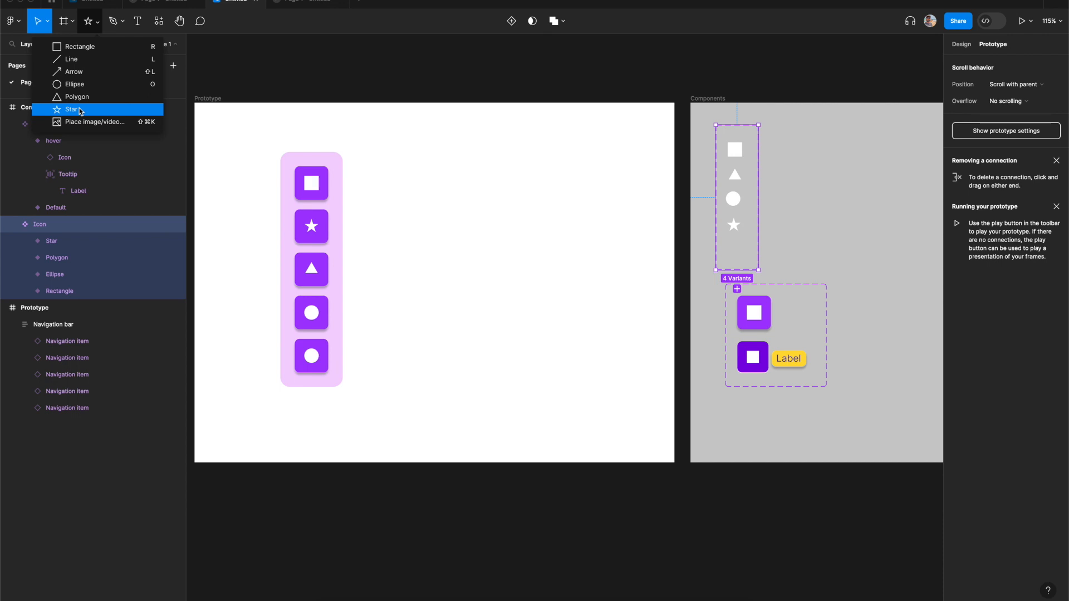
{"action": "left_click", "coordinate": [74, 71]}
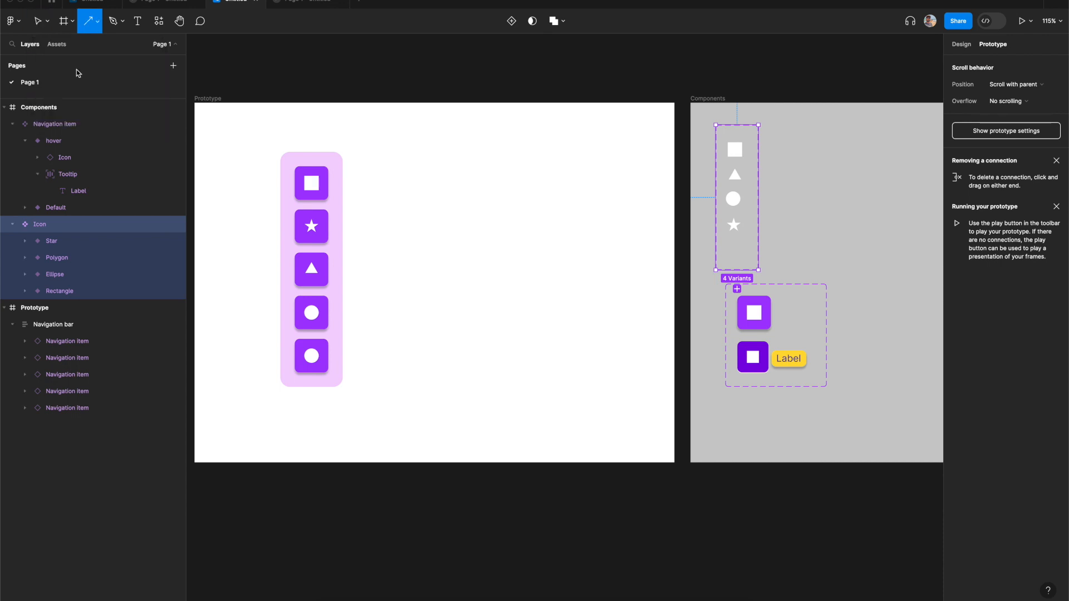
{"action": "left_click_drag", "start_coordinate": [733, 249], "coordinate": [739, 257]}
{"action": "left_click", "coordinate": [782, 258]}
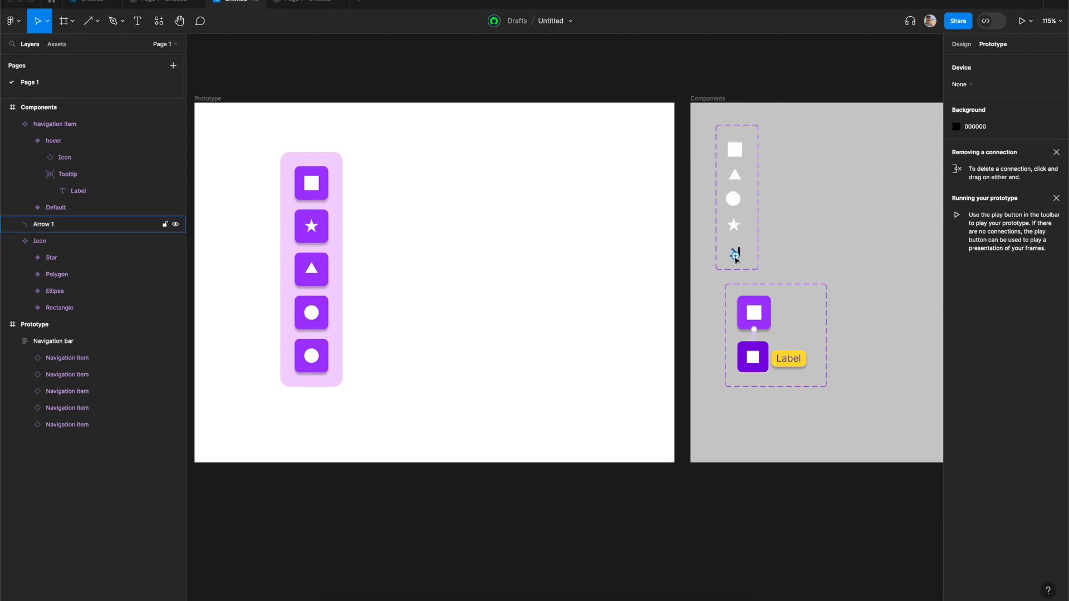
- Move the arrow out of the Icon set and turn it into a component
{"action": "left_click", "coordinate": [962, 44]}
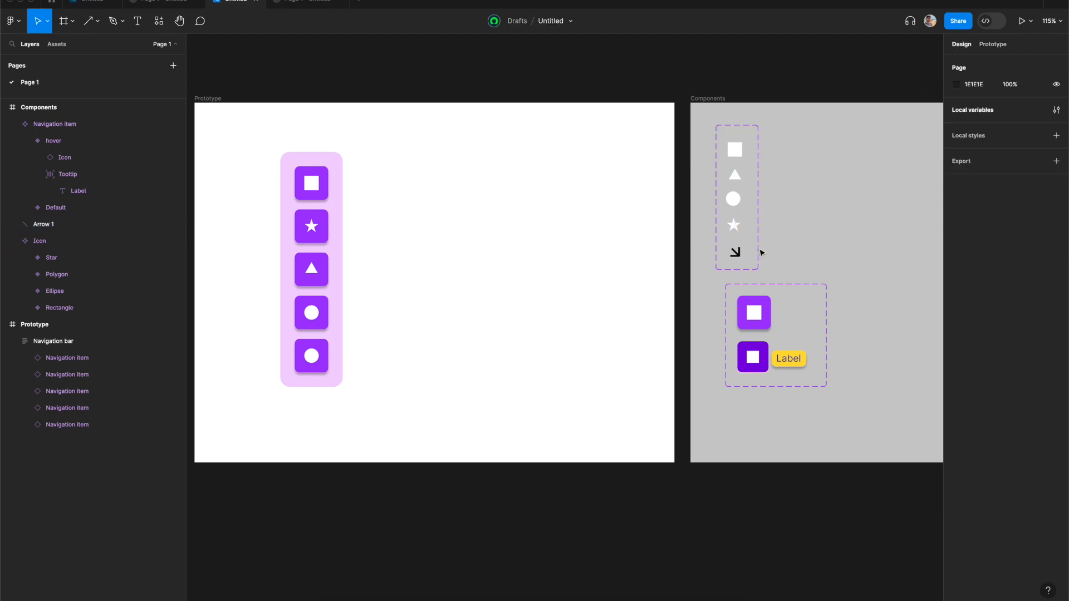
{"action": "left_click", "coordinate": [737, 254]}
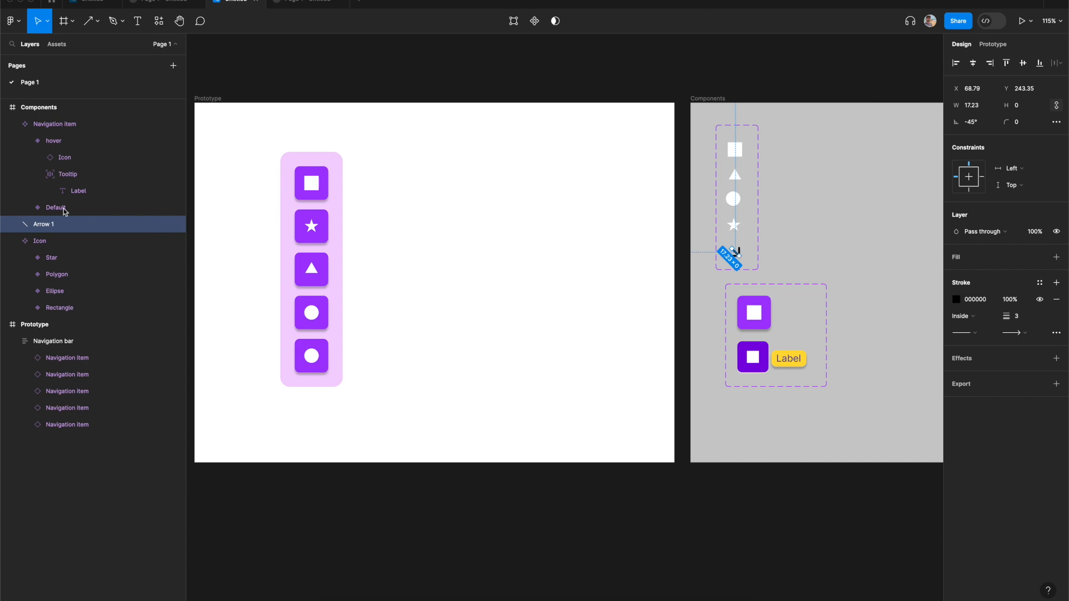
{"action": "left_click", "coordinate": [830, 248]}
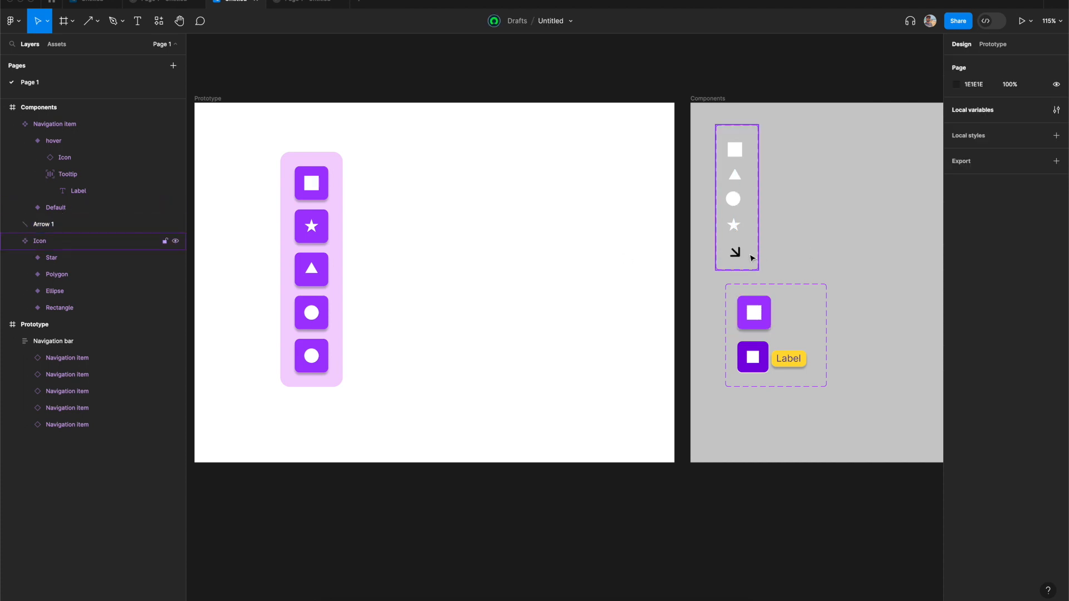
{"action": "left_click_drag", "start_coordinate": [739, 253], "coordinate": [838, 245]}
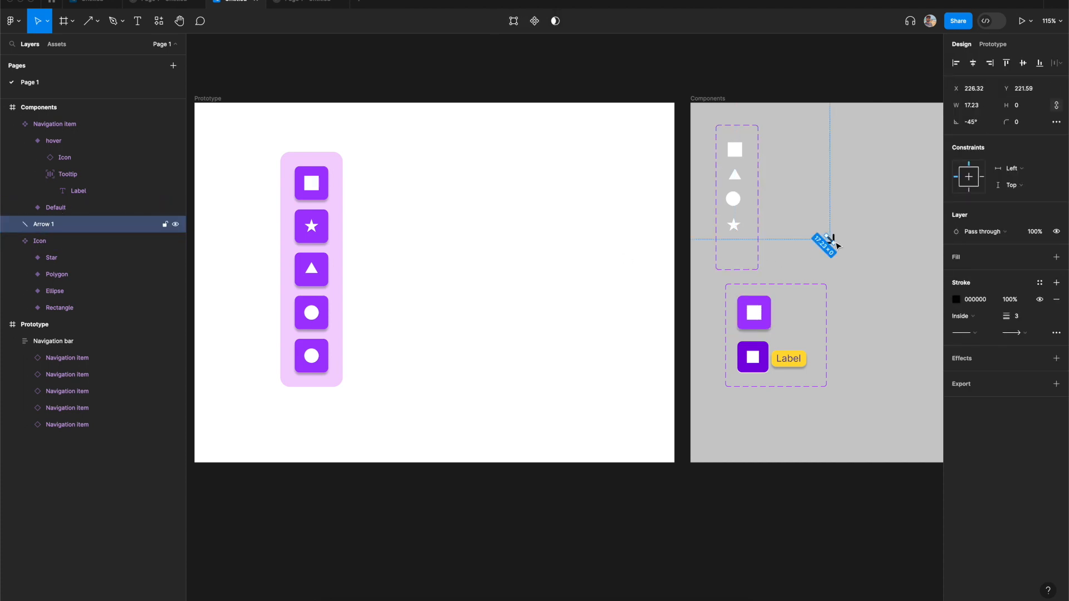
{"action": "key", "text": "ctrl+alt+k"}
{"action": "left_click", "coordinate": [864, 268]}
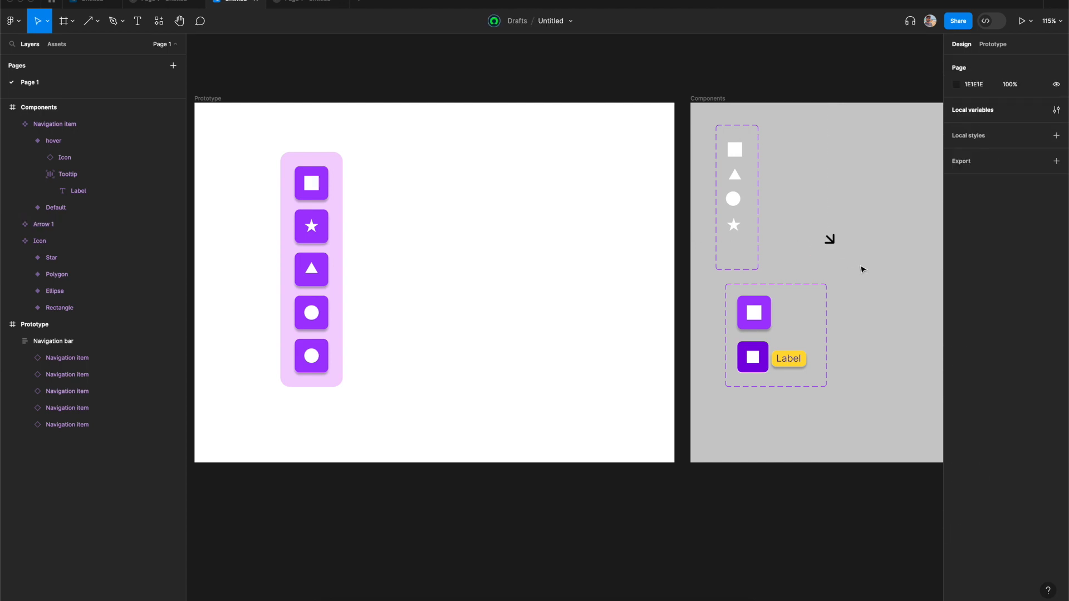
- Add the arrow component into the Icon set as a variant and rename it "name=Arrow"
{"action": "left_click", "coordinate": [830, 240]}
{"action": "left_click_drag", "start_coordinate": [823, 240], "coordinate": [731, 245]}
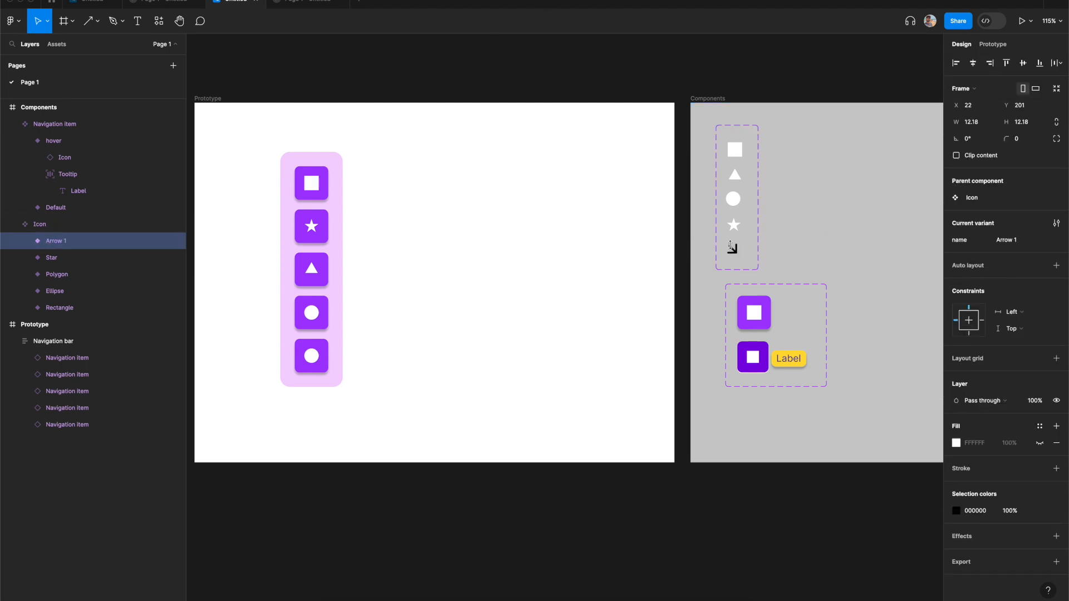
{"action": "double_click", "coordinate": [64, 242]}
{"action": "left_click", "coordinate": [85, 241]}
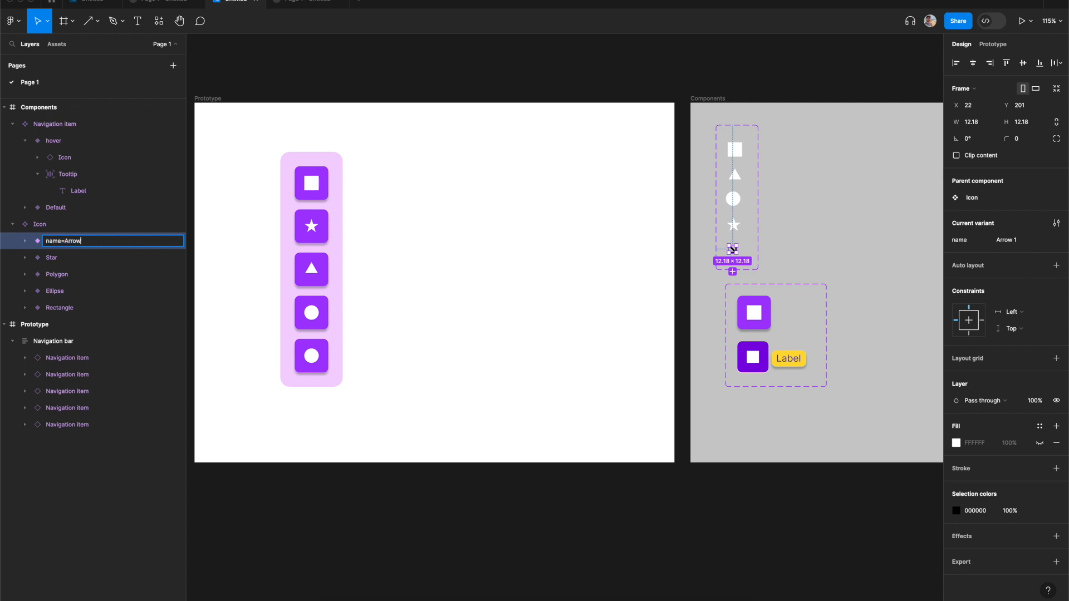
{"action": "left_click", "coordinate": [341, 353]}
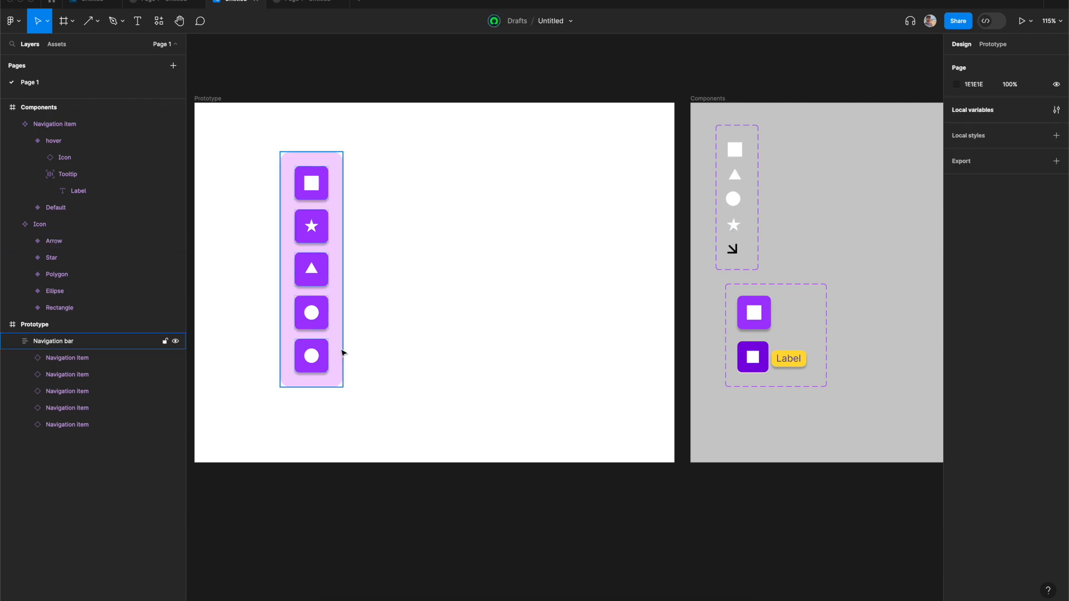
- Switch the fifth navigation item's icon to Arrow
{"action": "left_click", "coordinate": [311, 366]}
{"action": "left_click", "coordinate": [1030, 262]}
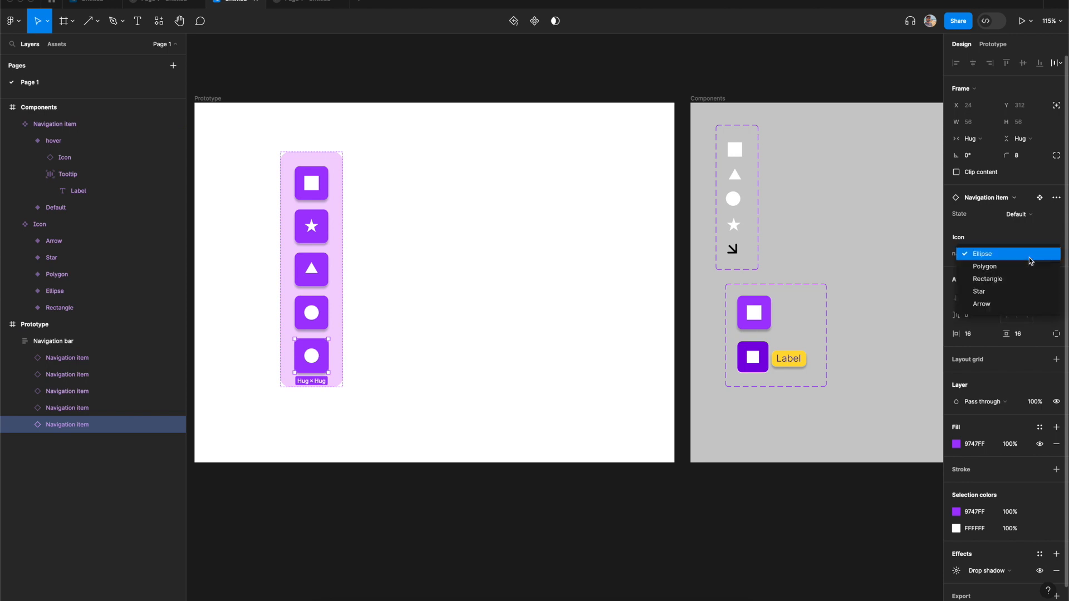
{"action": "left_click", "coordinate": [994, 306]}
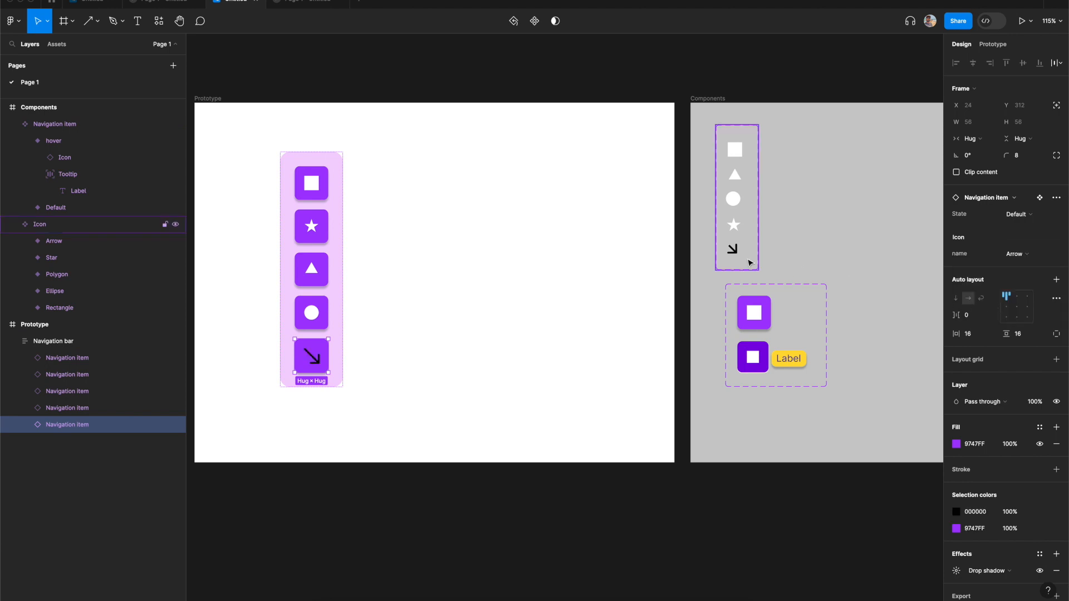
- Change the Arrow icon variant's colour to white
{"action": "left_click", "coordinate": [733, 249]}
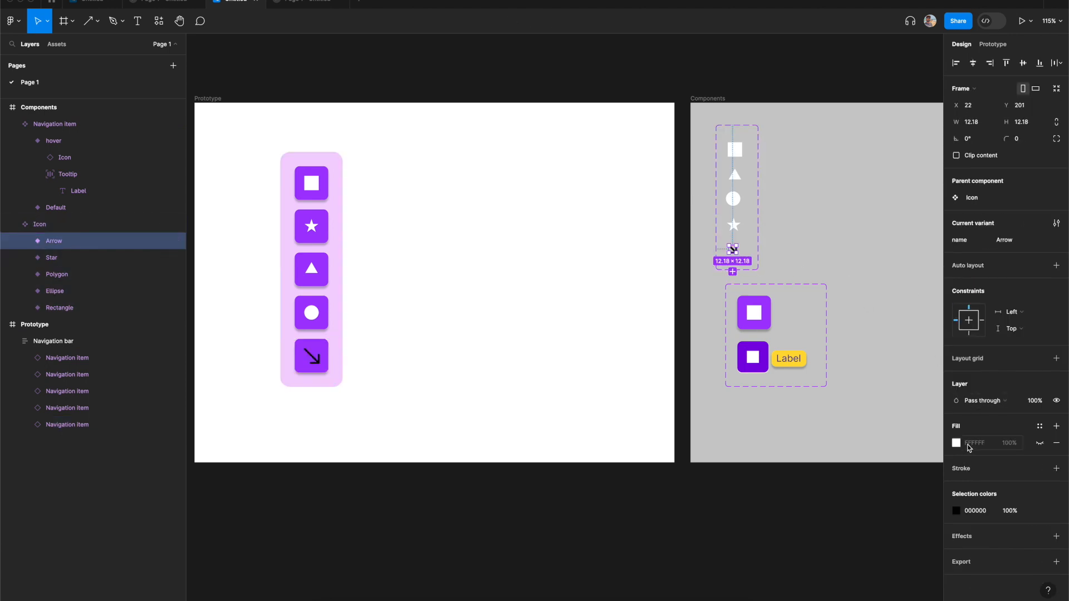
{"action": "left_click", "coordinate": [958, 510]}
{"action": "left_click_drag", "start_coordinate": [836, 464], "coordinate": [816, 245]}
{"action": "left_click", "coordinate": [815, 249]}
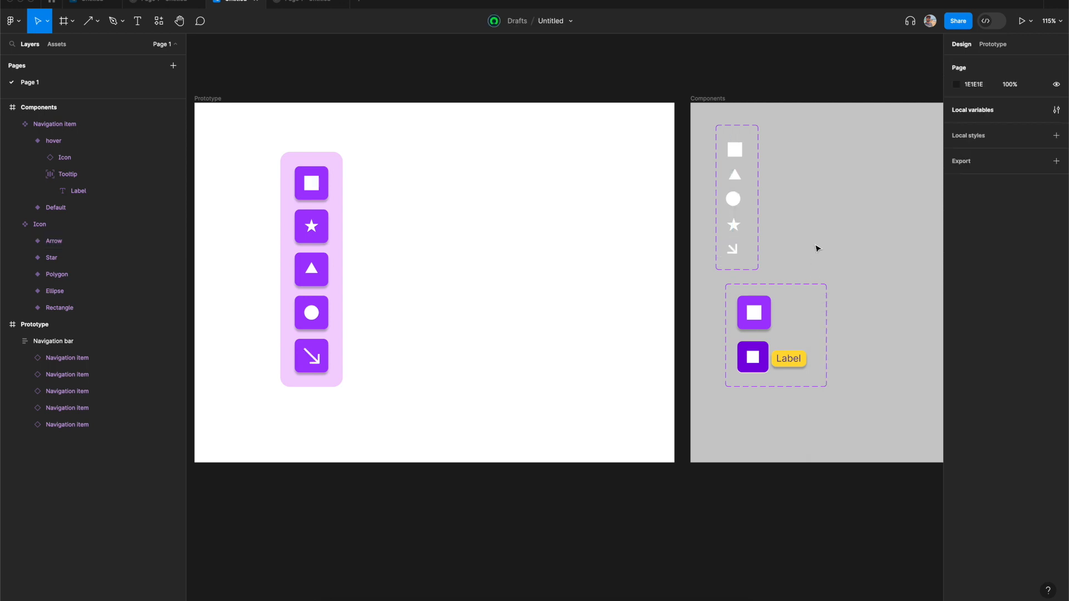
- Set the fifth navigation item's hover Set variable value to "Arrow"
{"action": "double_click", "coordinate": [318, 362]}
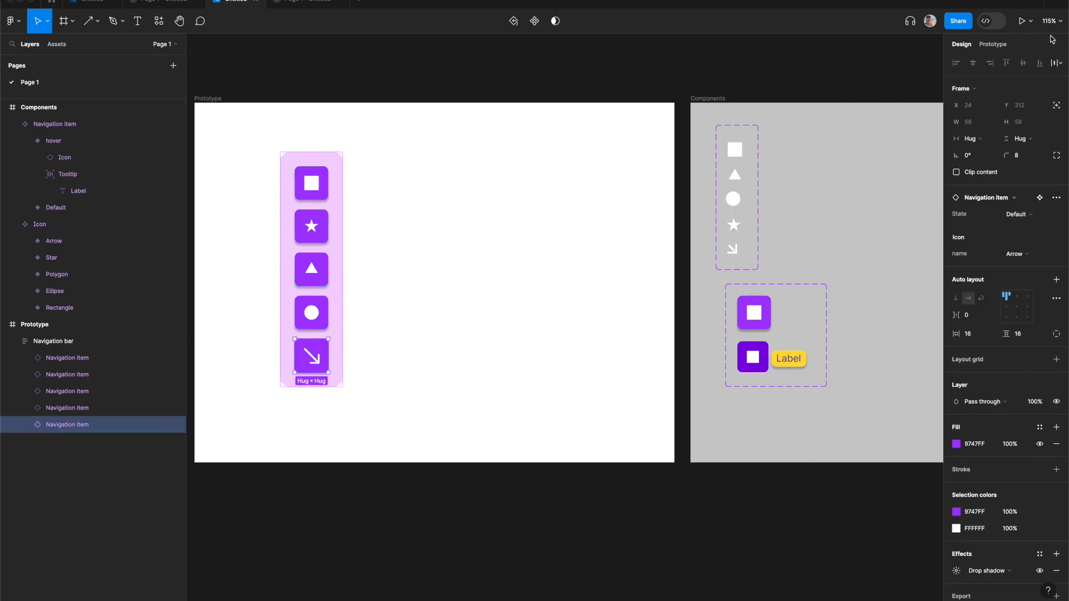
{"action": "left_click", "coordinate": [988, 46]}
{"action": "left_click", "coordinate": [968, 101]}
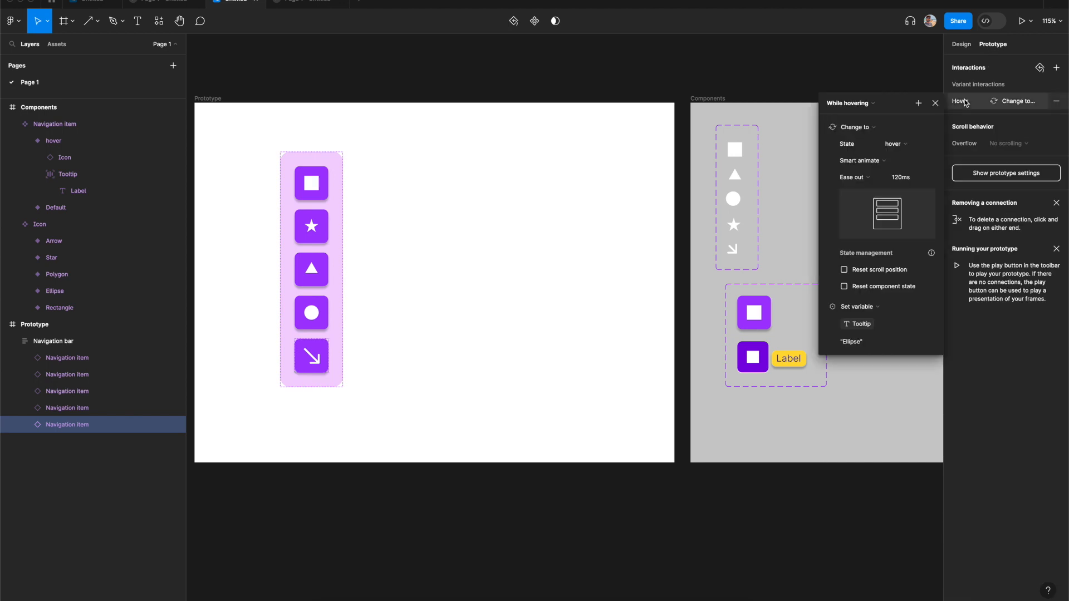
{"action": "left_click", "coordinate": [860, 341]}
{"action": "type", "text": "Arrow"}
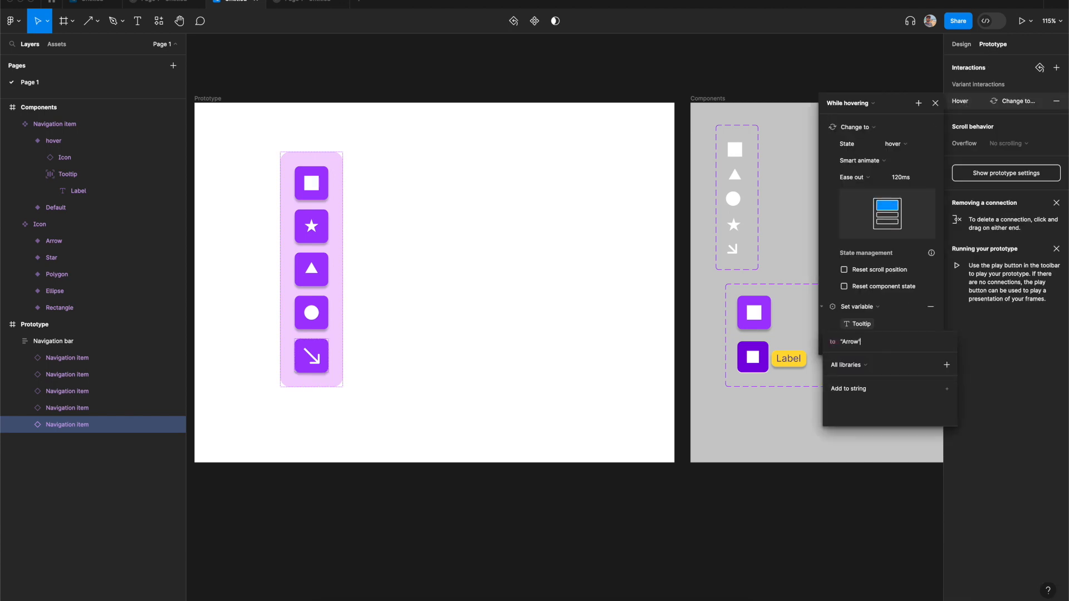
{"action": "key", "text": "Return"}
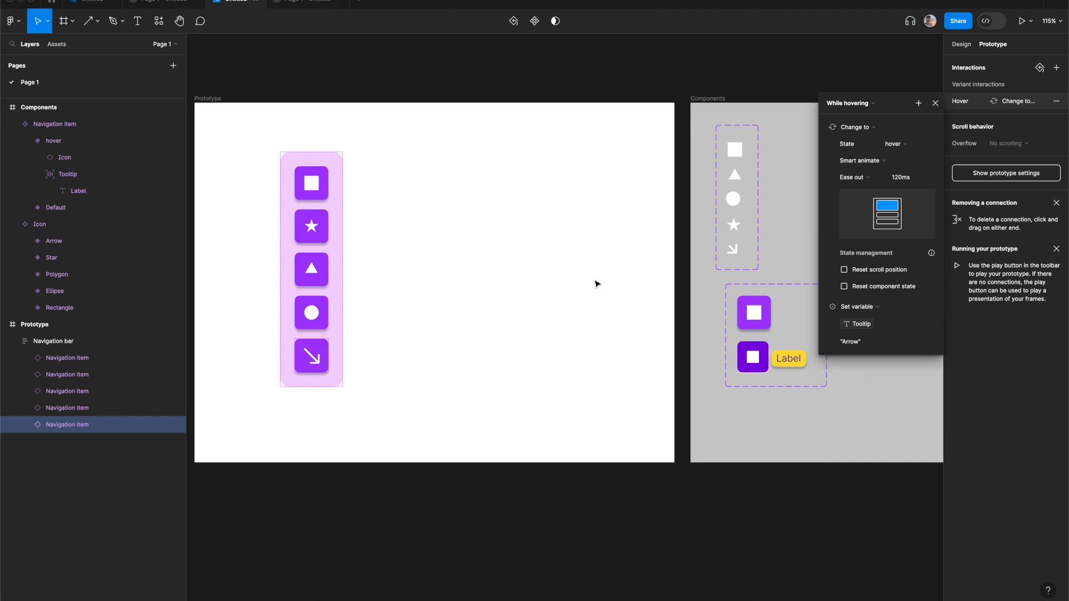
- Switch to the prototype preview to test the tooltips
{"action": "left_click", "coordinate": [292, 2]}
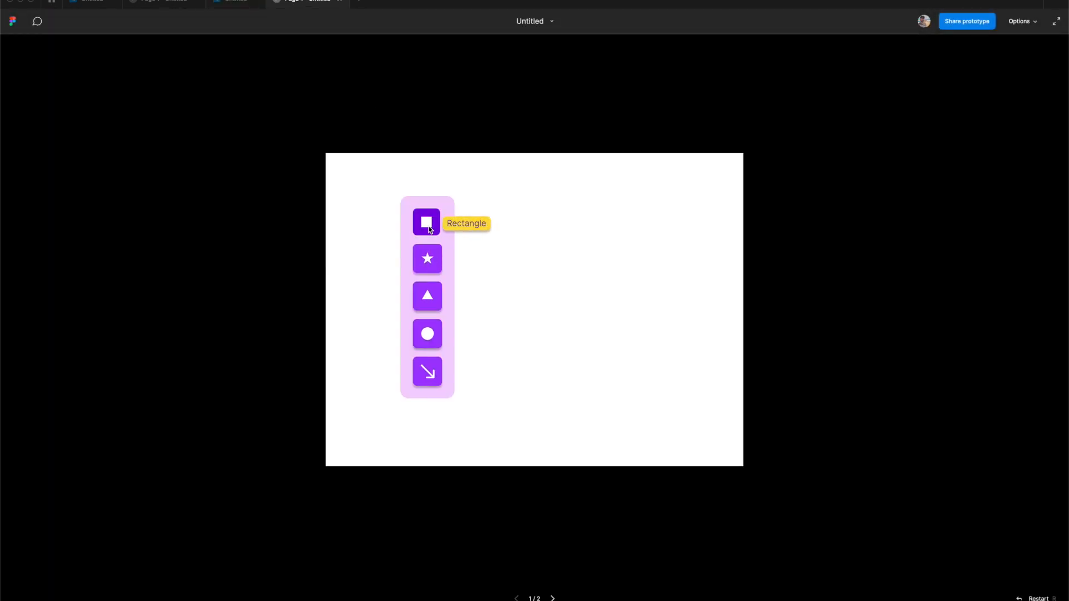